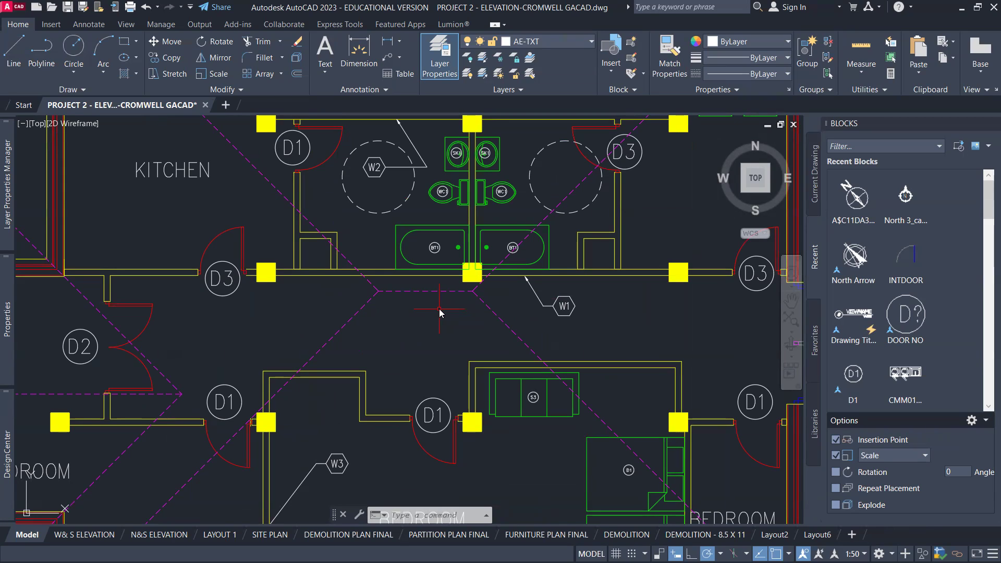
Select the dashed roof edge along the west side of the floor plan, beside the living room and kitchen
scroll(440, 313, "down", 2)
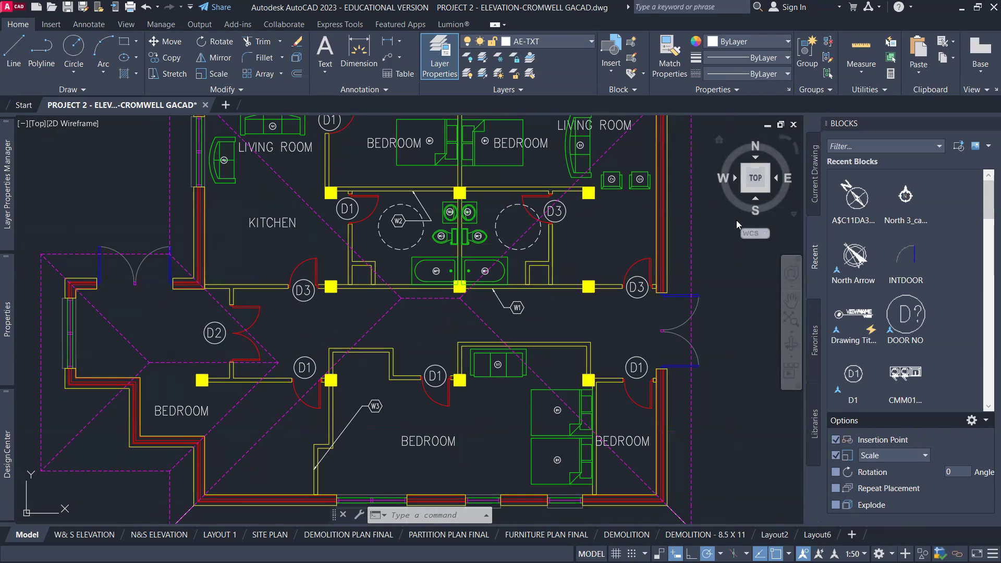
scroll(655, 320, "down", 2)
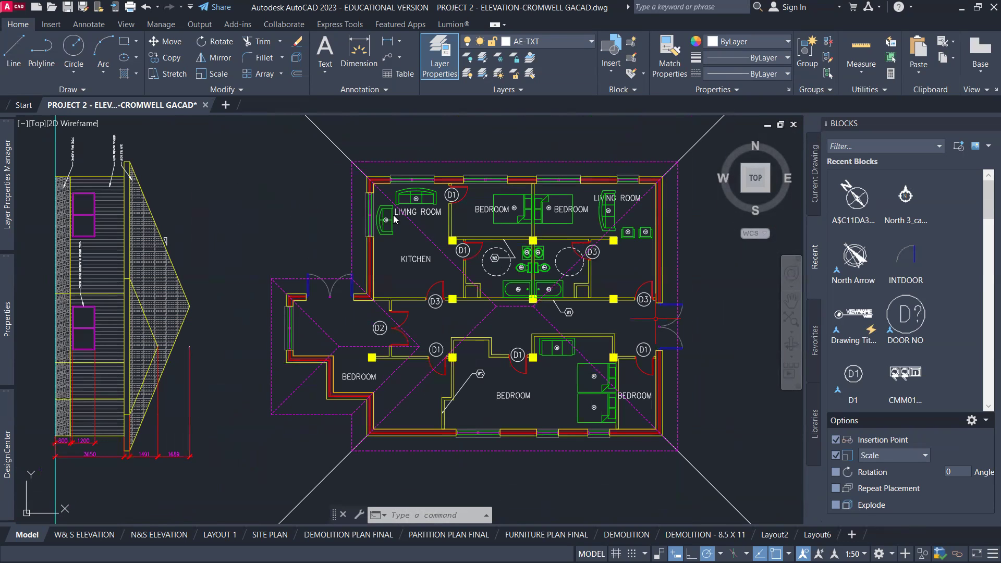
left_click(352, 186)
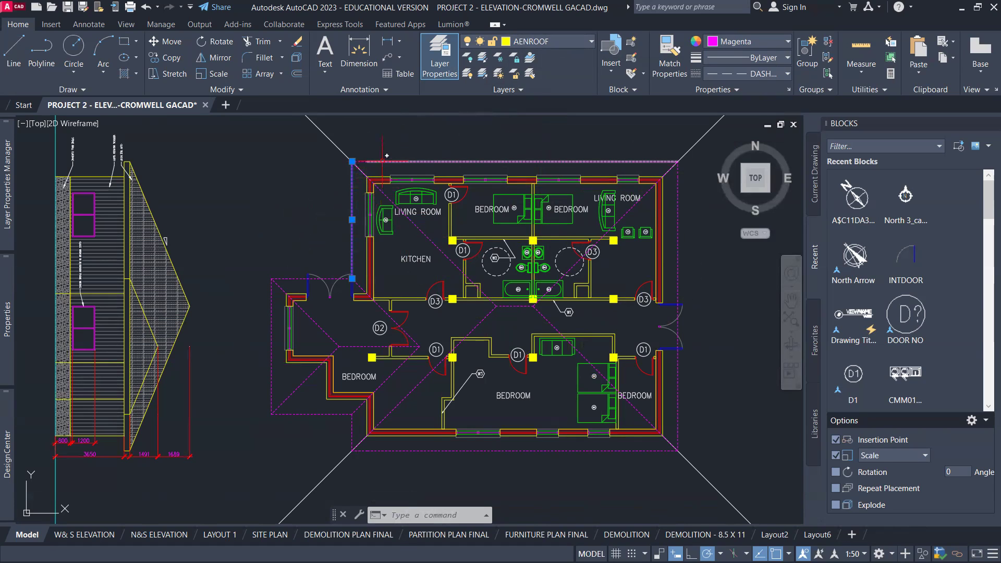
scroll(382, 162, "down", 3)
scroll(382, 162, "up", 3)
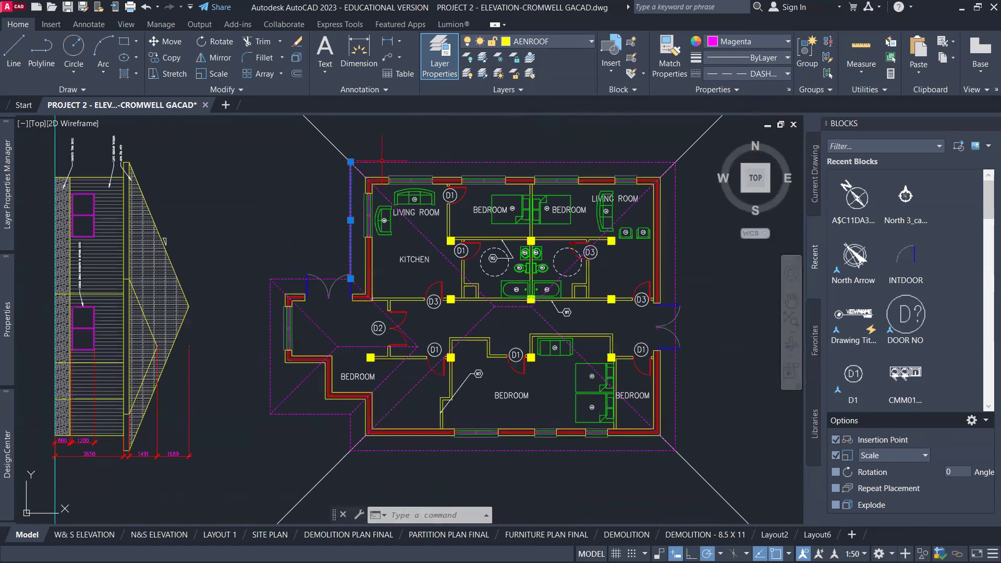
scroll(383, 162, "up", 6)
left_click(381, 164)
key("Escape")
left_click(353, 193)
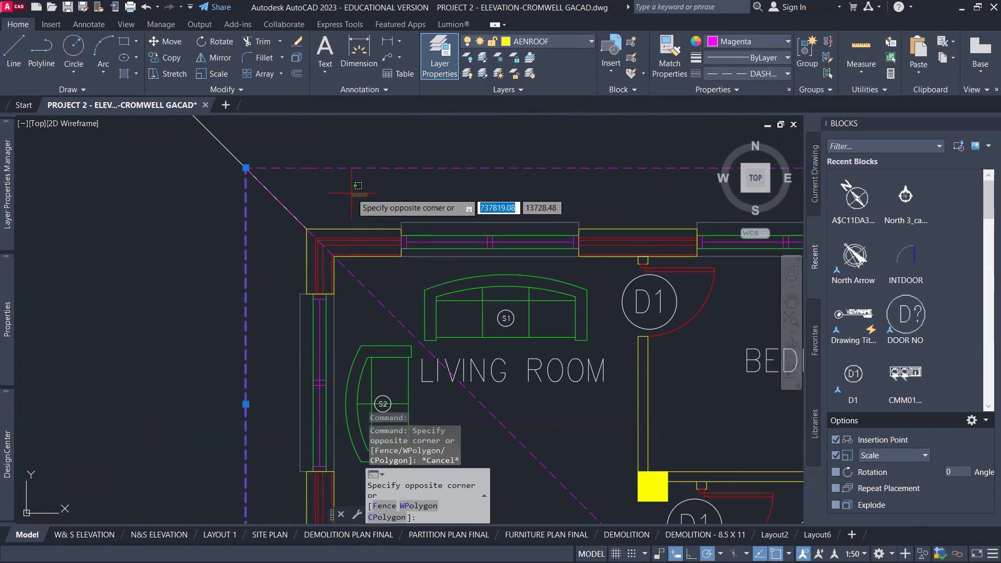
left_click(351, 192)
Measure the roof overhang from the outer wall corner near the living room straight up to the dashed roof edge
type("dist")
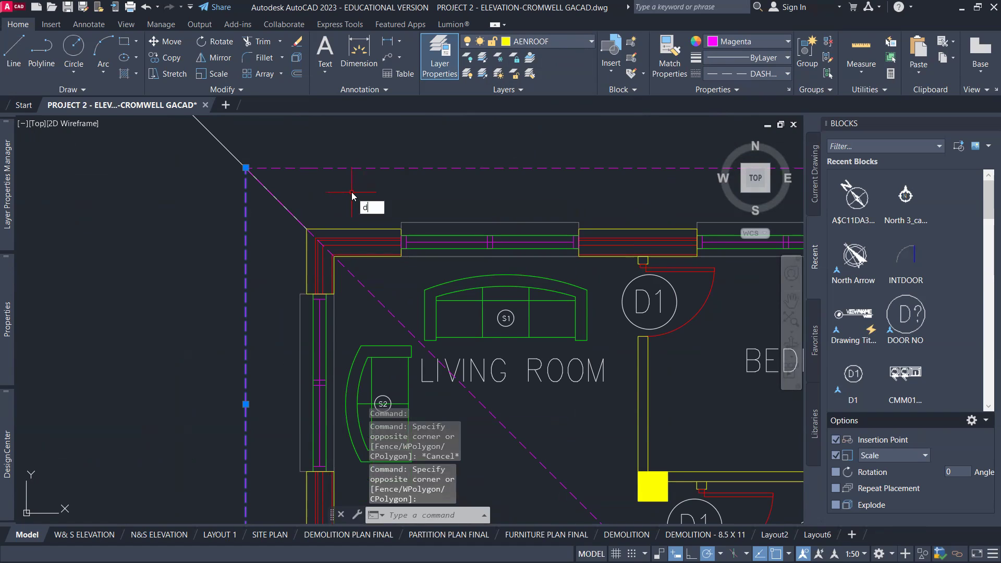
key("Return")
left_click(307, 228)
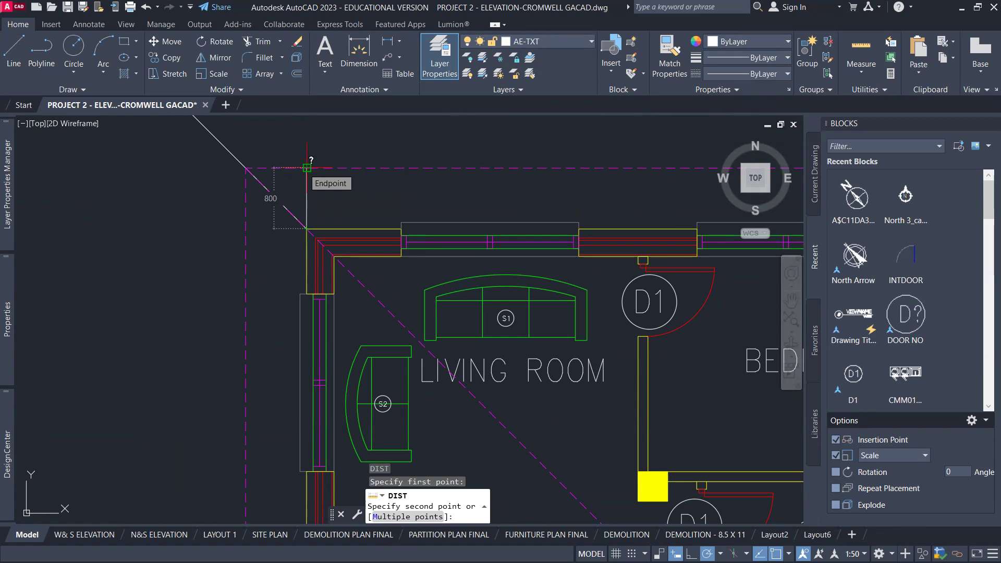
key("Escape")
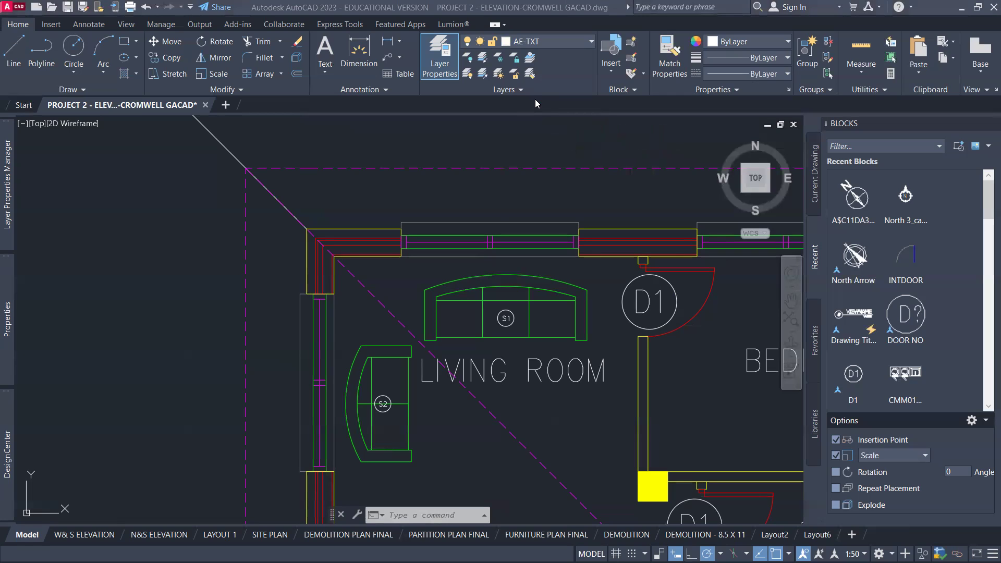
Select the main roof's two northern hip lines and its ridge, plus the ridge over the smaller west roof
left_click(433, 203)
scroll(433, 203, "down", 3)
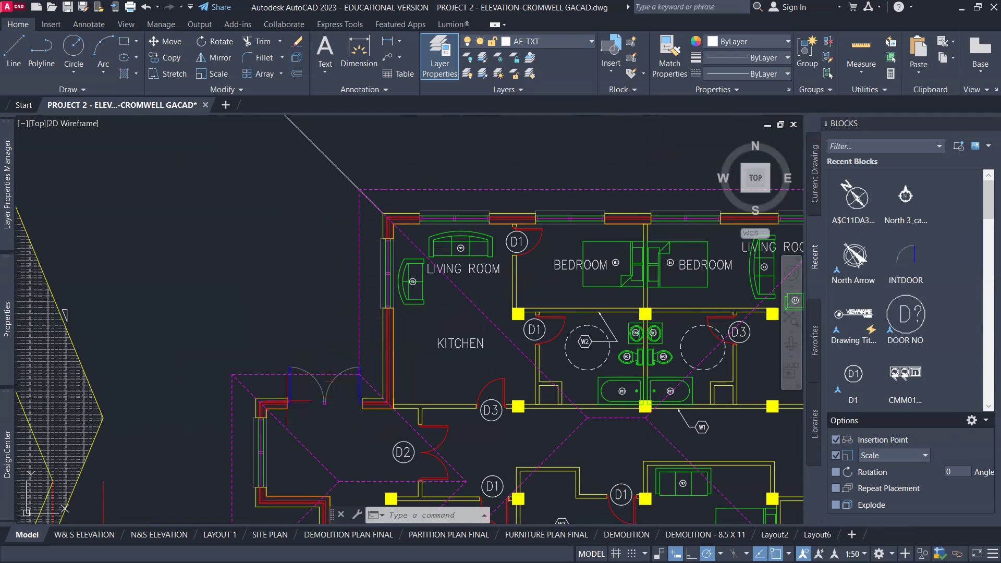
mouse_move(472, 390)
middle_mouse_down()
mouse_move(374, 279)
mouse_move(340, 337)
middle_mouse_up()
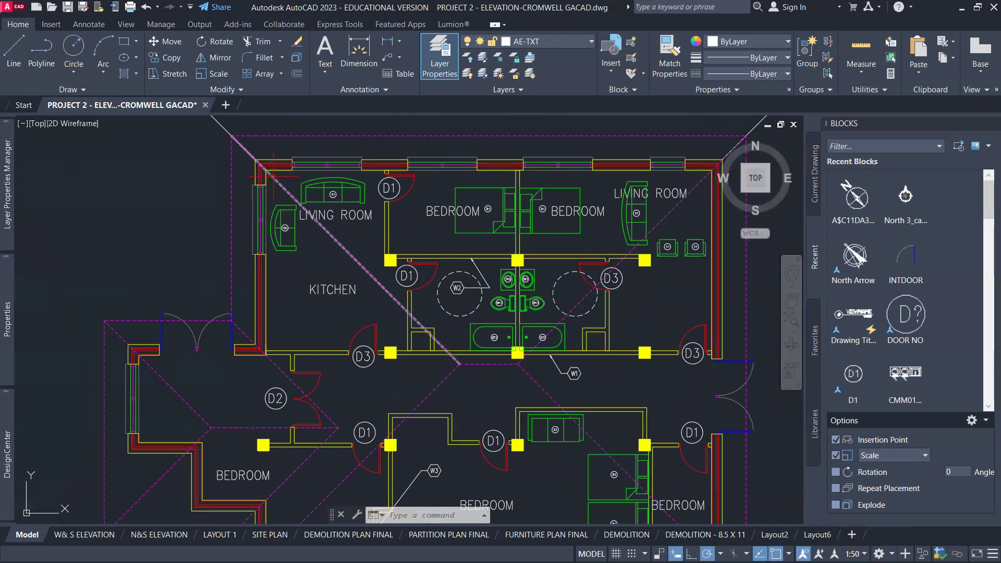
left_click(326, 230)
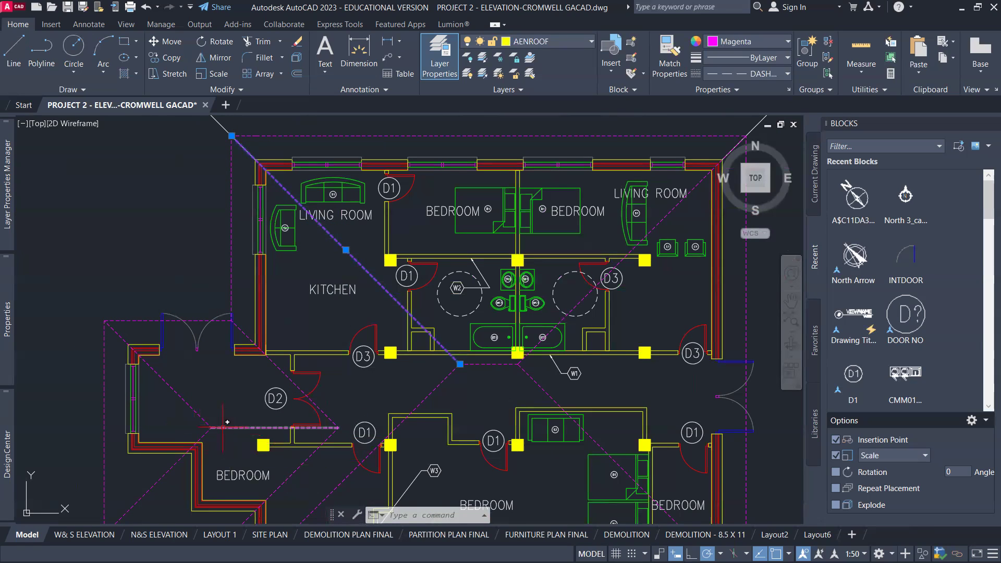
left_click(252, 428)
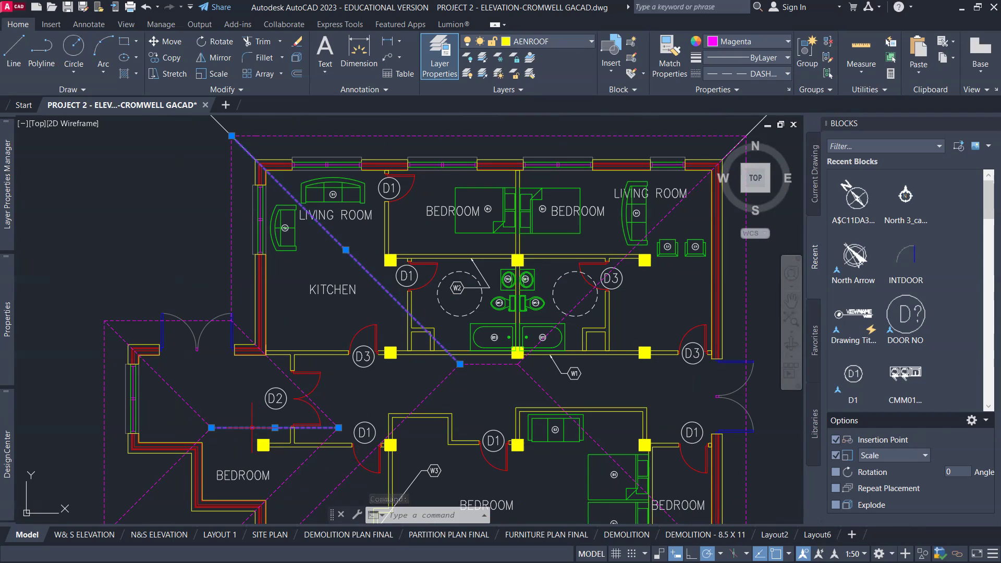
left_click(495, 357)
left_click(497, 364)
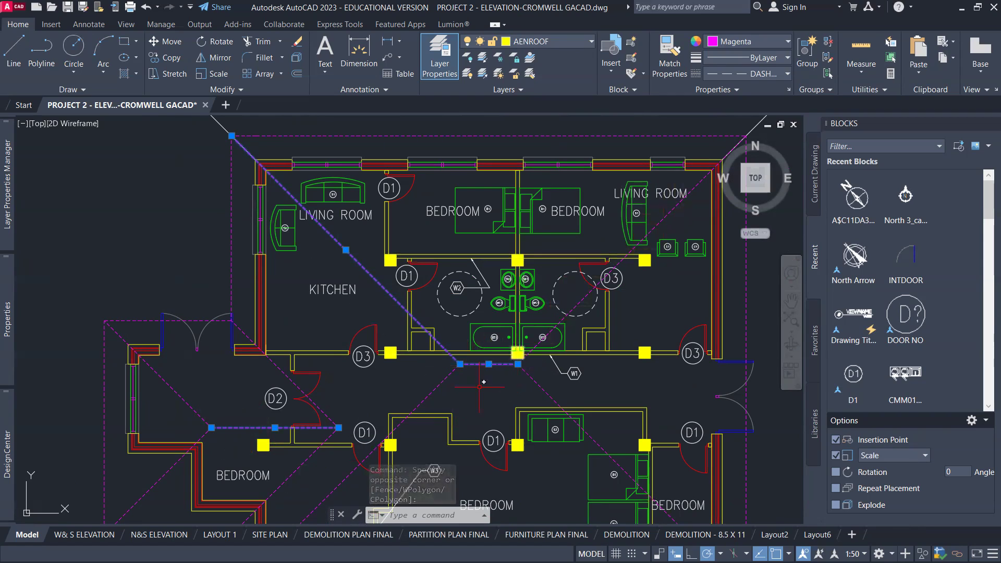
left_click(663, 221)
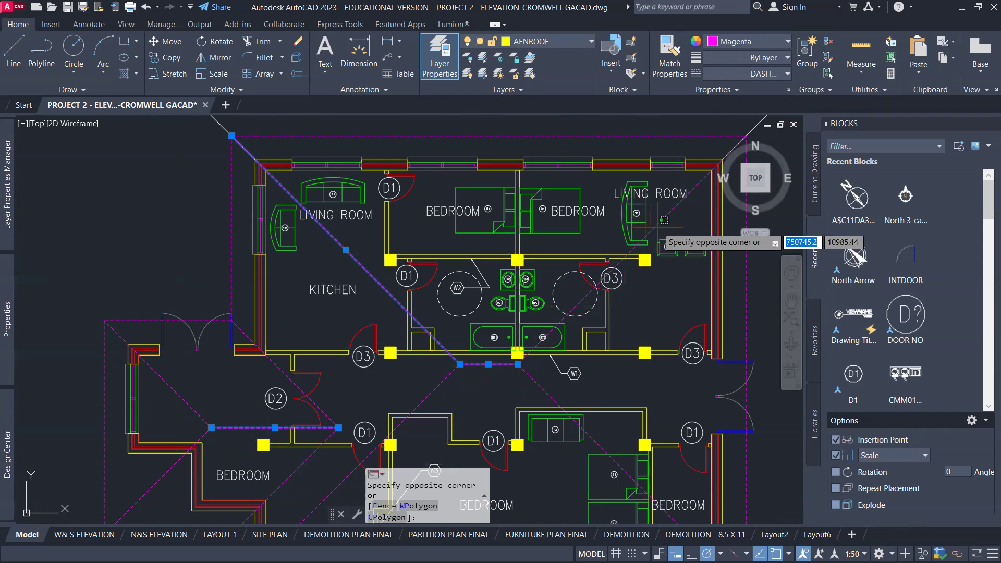
left_click(660, 223)
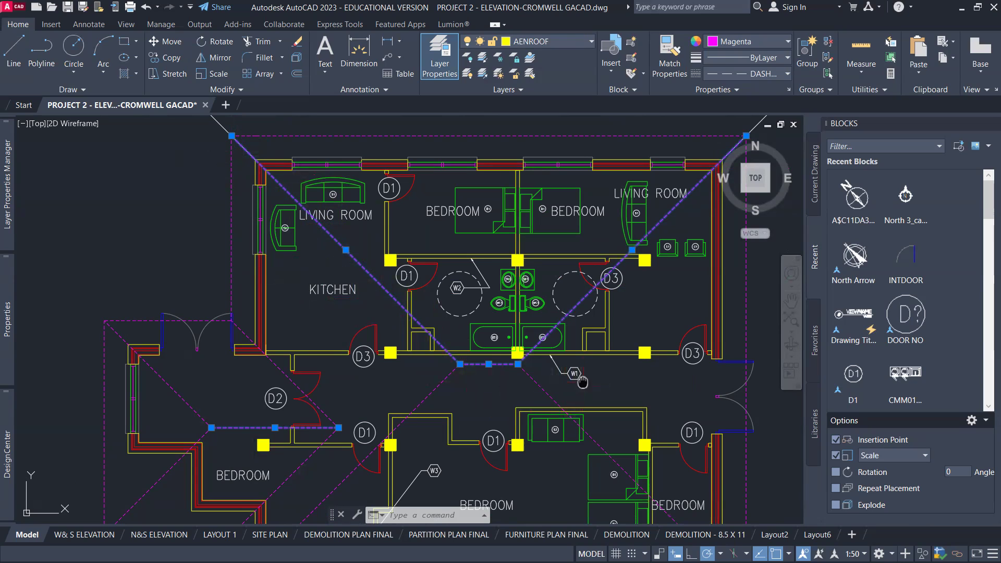
Add the ground lines of the elevations west and south of the floor plan to the selection
middle_click_drag(580, 382, 532, 318)
scroll(532, 318, "down", 3)
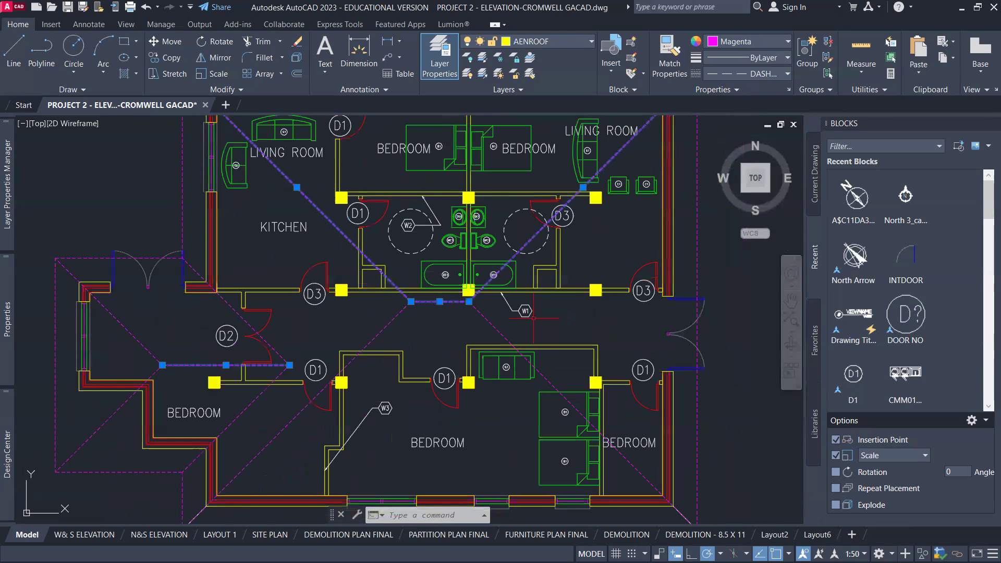
scroll(529, 316, "down", 5)
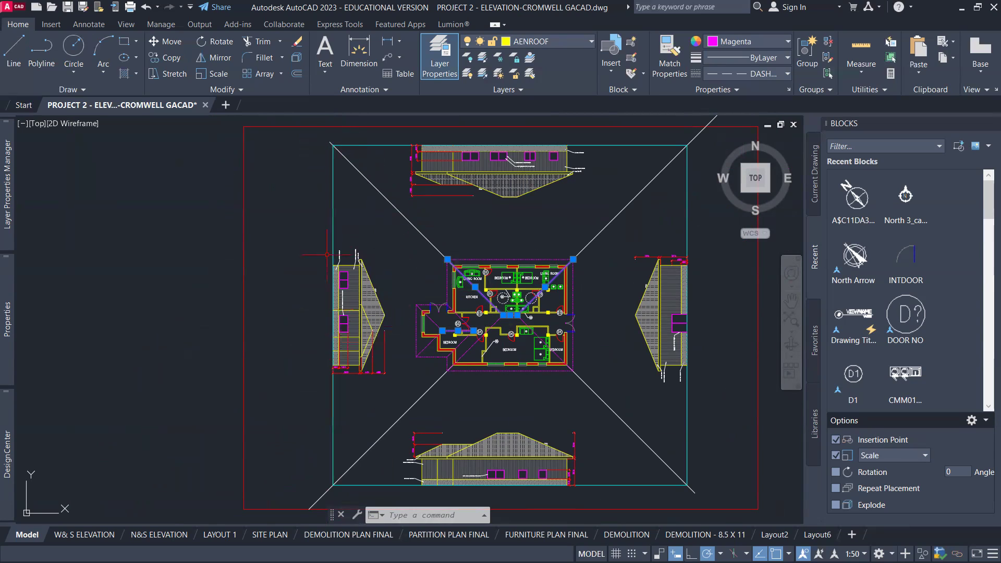
left_click(333, 237)
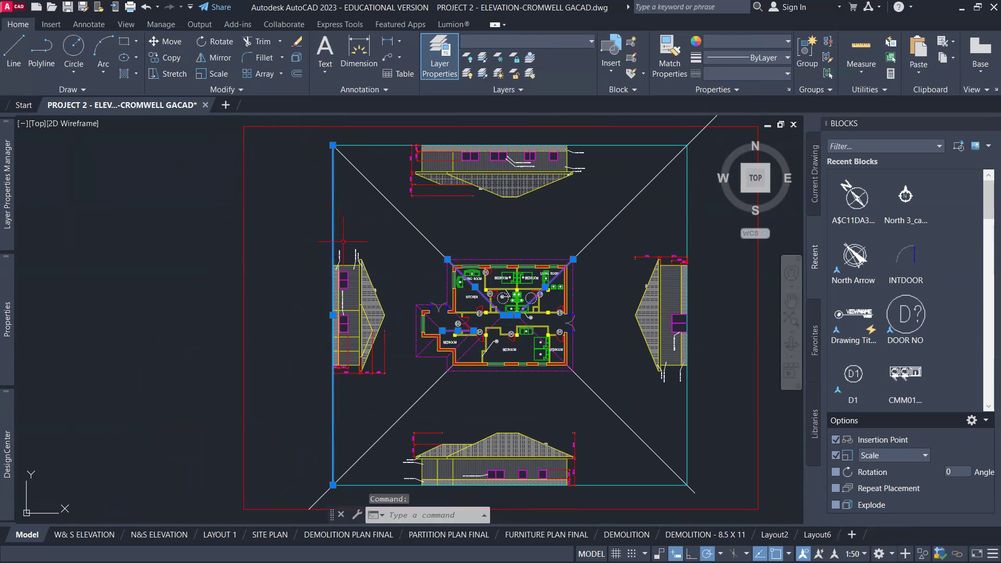
middle_click_drag(457, 344, 361, 289)
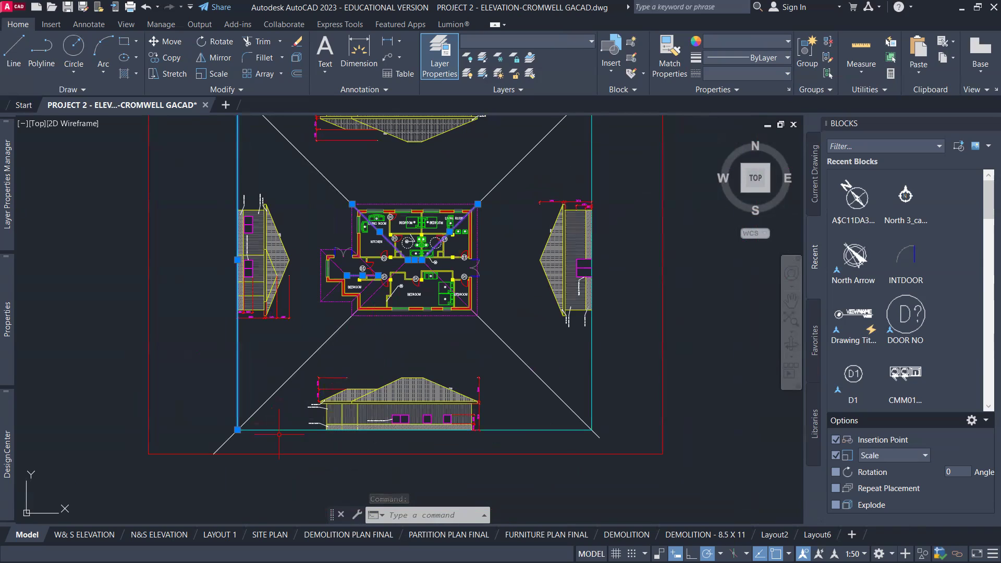
left_click(280, 430)
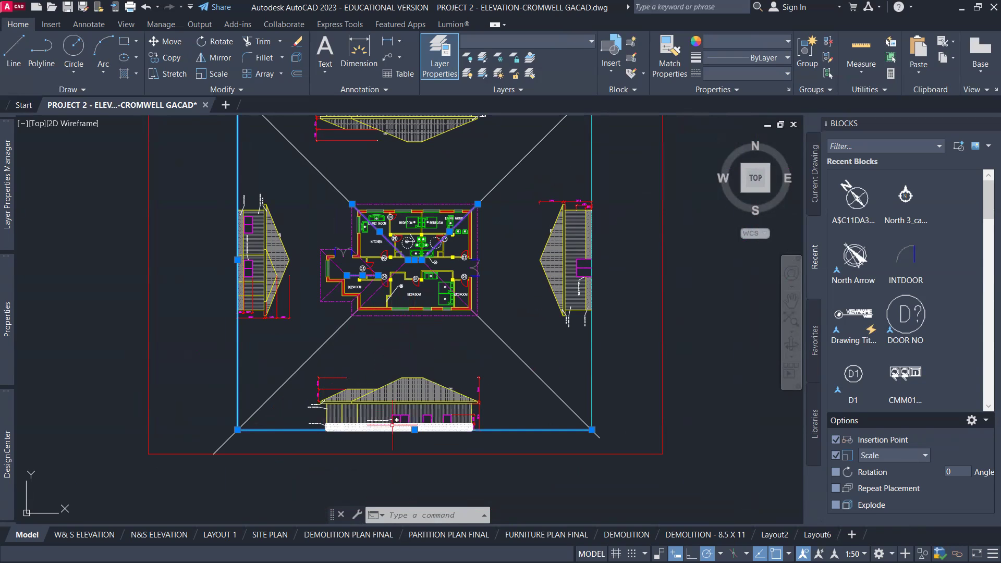
Examine the elevation south of the floor plan up close and close the Blocks palette
scroll(397, 420, "up", 4)
middle_click_drag(365, 426, 483, 426)
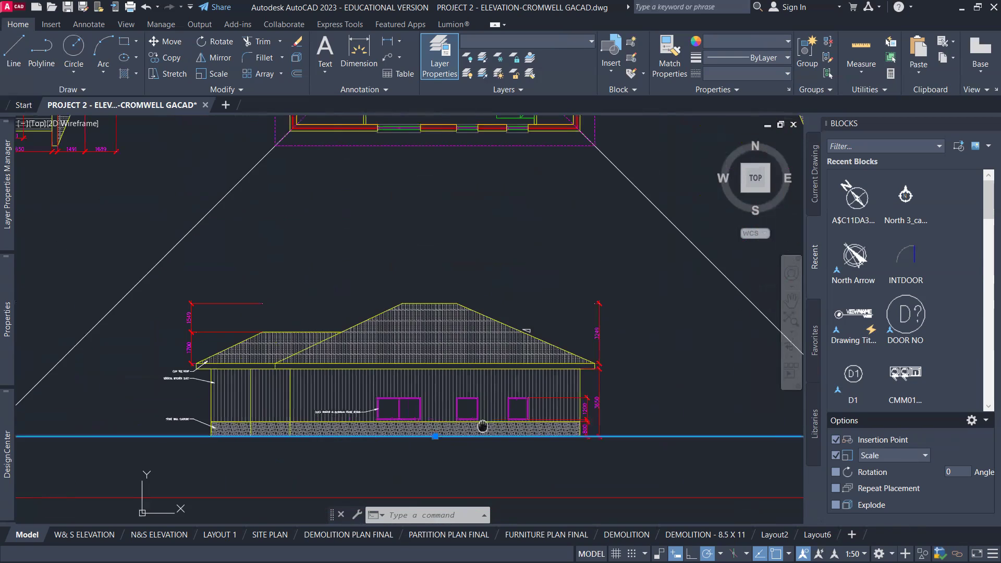
scroll(457, 396, "up", 5)
scroll(457, 396, "down", 3)
mouse_move(456, 397)
middle_mouse_down()
mouse_move(508, 397)
mouse_move(481, 401)
middle_mouse_up()
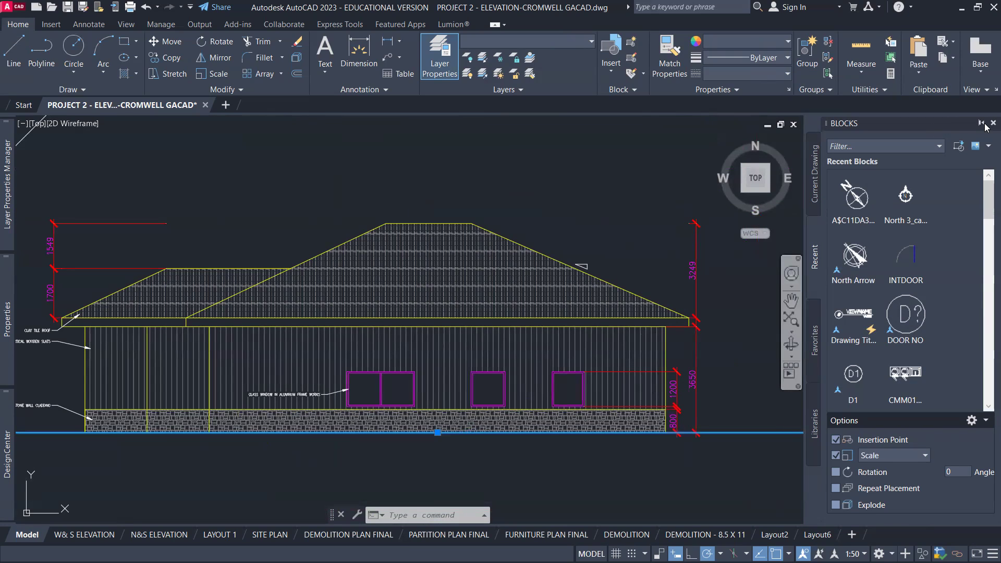
left_click(994, 123)
Examine the south elevation's height dimensions, material notes, windows and roof, and its alignment with the floor plan above
scroll(856, 339, "down", 2)
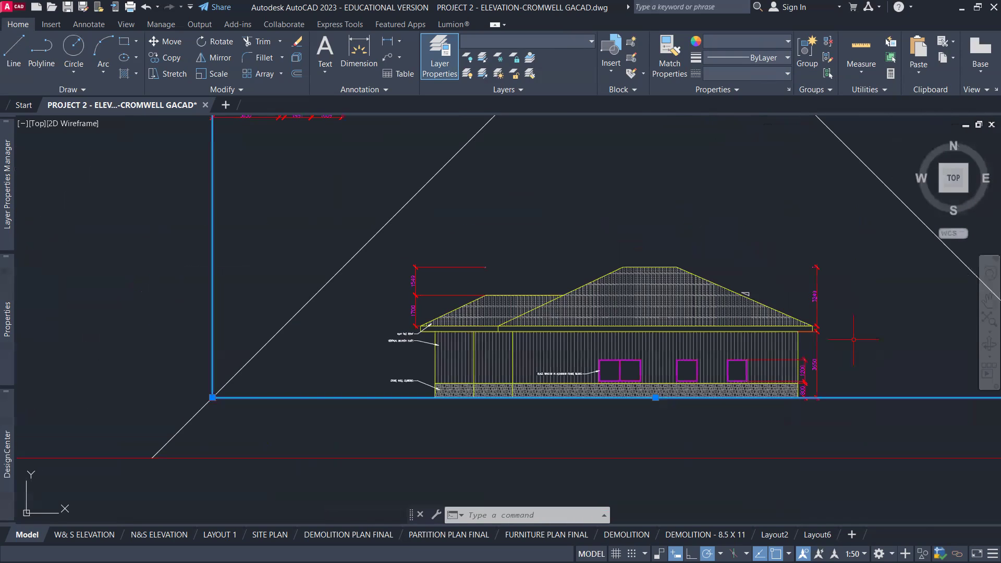
middle_click_drag(779, 398, 760, 414)
scroll(809, 369, "up", 3)
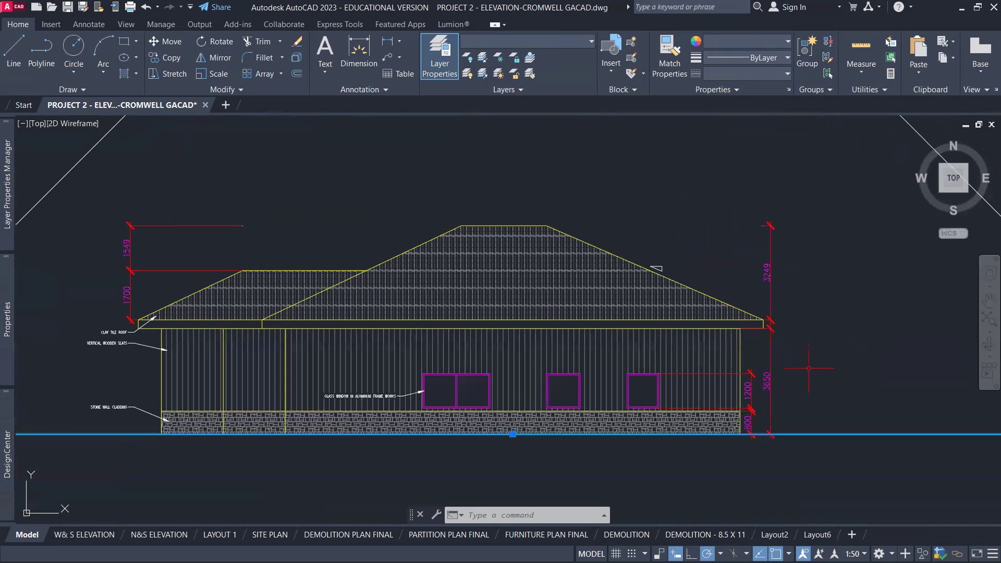
scroll(802, 367, "up", 2)
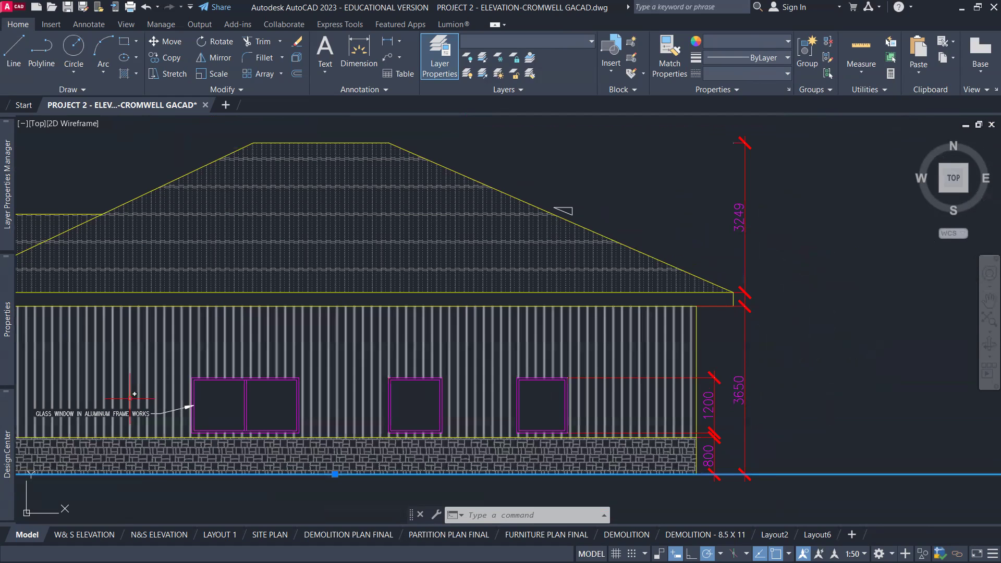
scroll(236, 369, "down", 4)
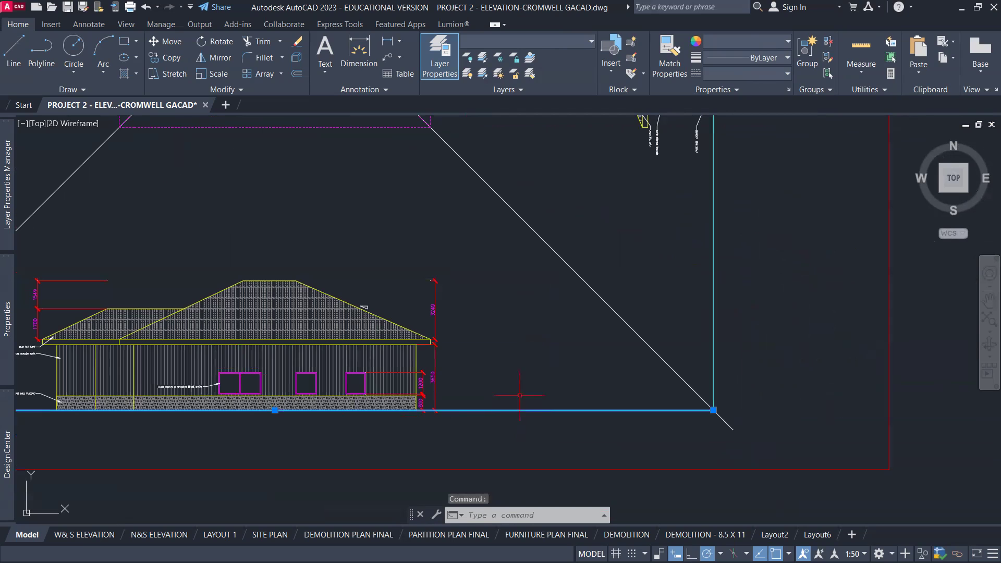
mouse_move(527, 376)
middle_mouse_down()
mouse_move(541, 391)
mouse_move(705, 425)
mouse_move(760, 407)
middle_mouse_up()
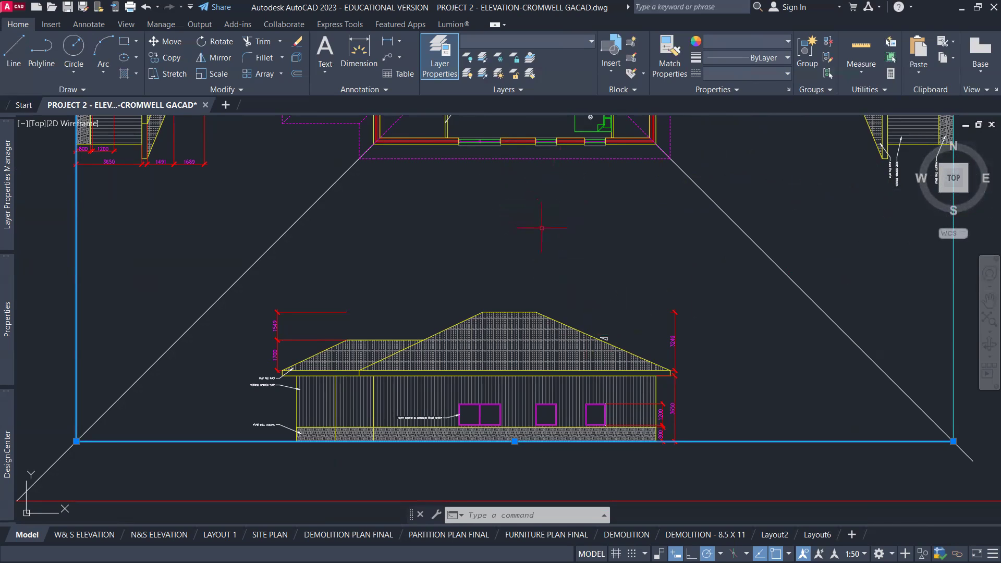
scroll(543, 236, "down", 2)
middle_click_drag(543, 237, 490, 299)
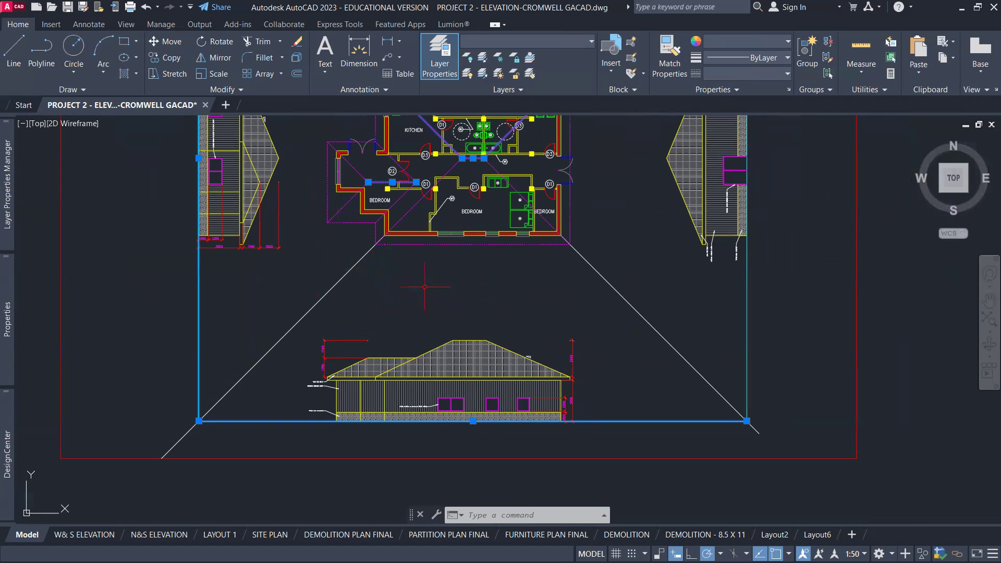
Review the full layer list, including the elevation layers for each side, without changing the selection's layer
left_click(580, 46)
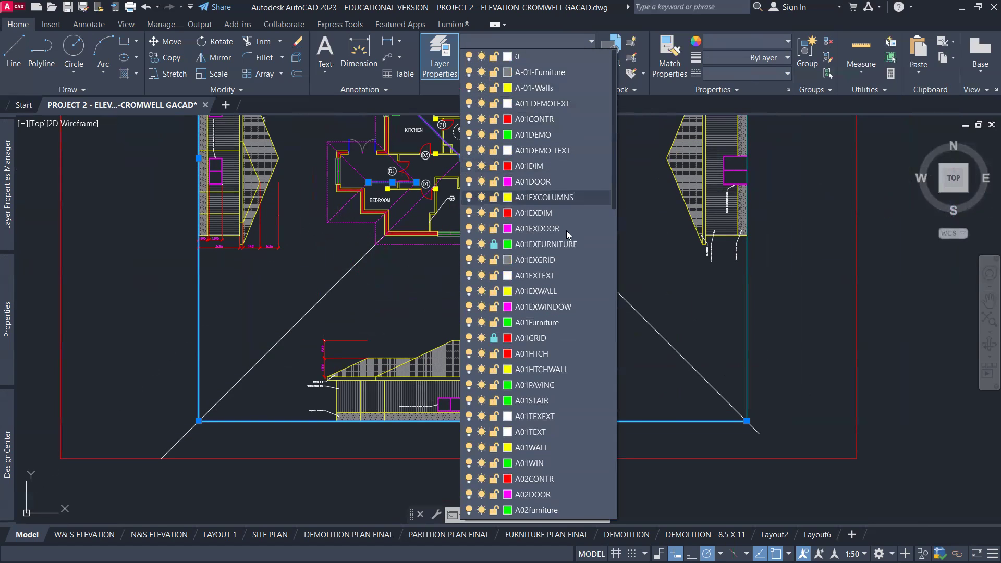
scroll(570, 400, "down", 3)
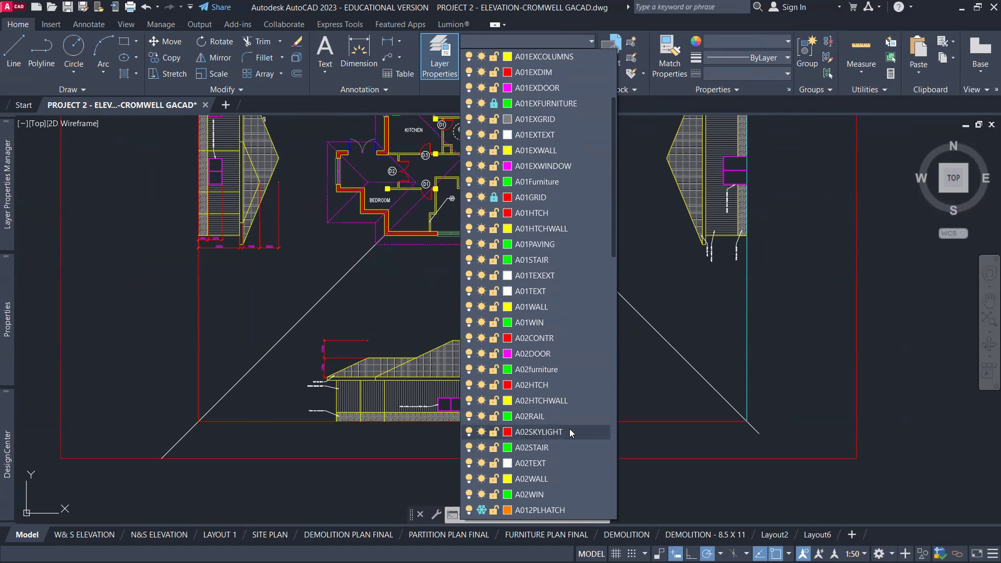
scroll(571, 429, "down", 3)
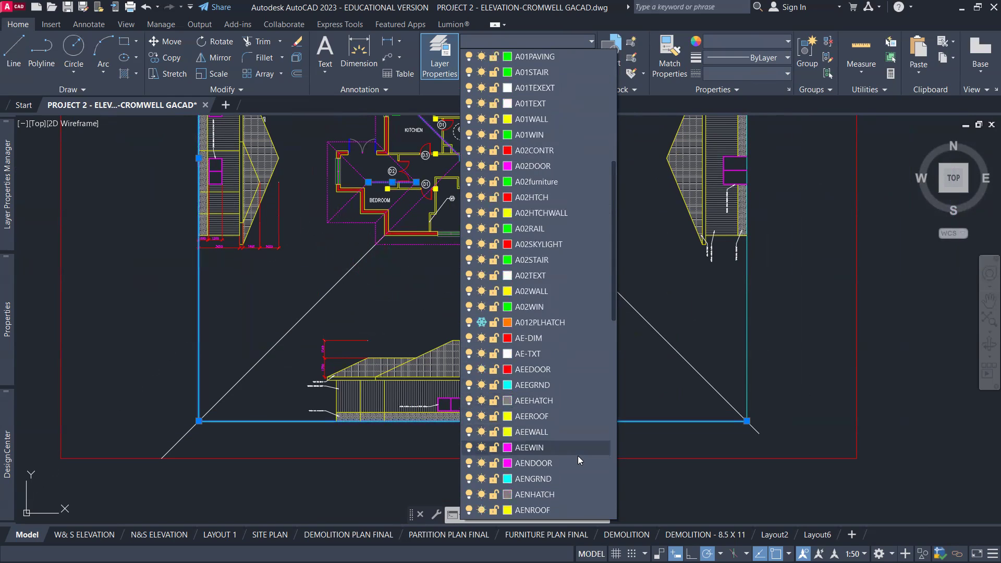
scroll(578, 456, "down", 3)
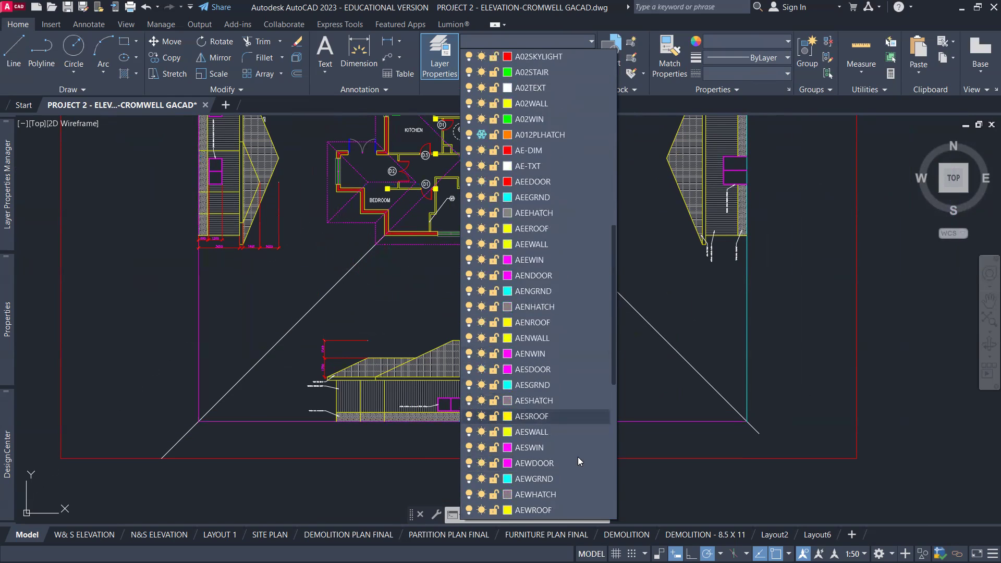
scroll(578, 457, "down", 7)
scroll(569, 461, "down", 3)
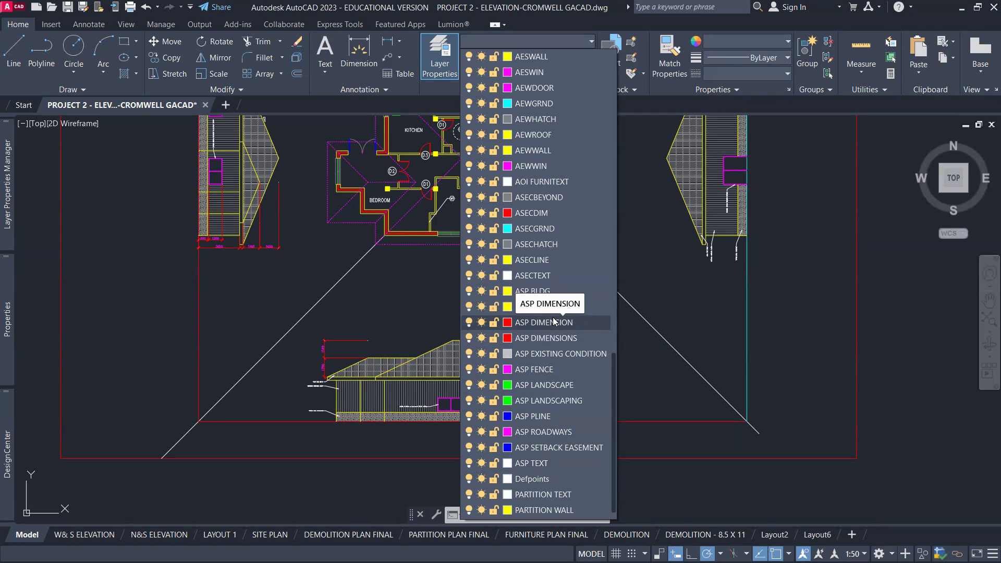
left_click(298, 272)
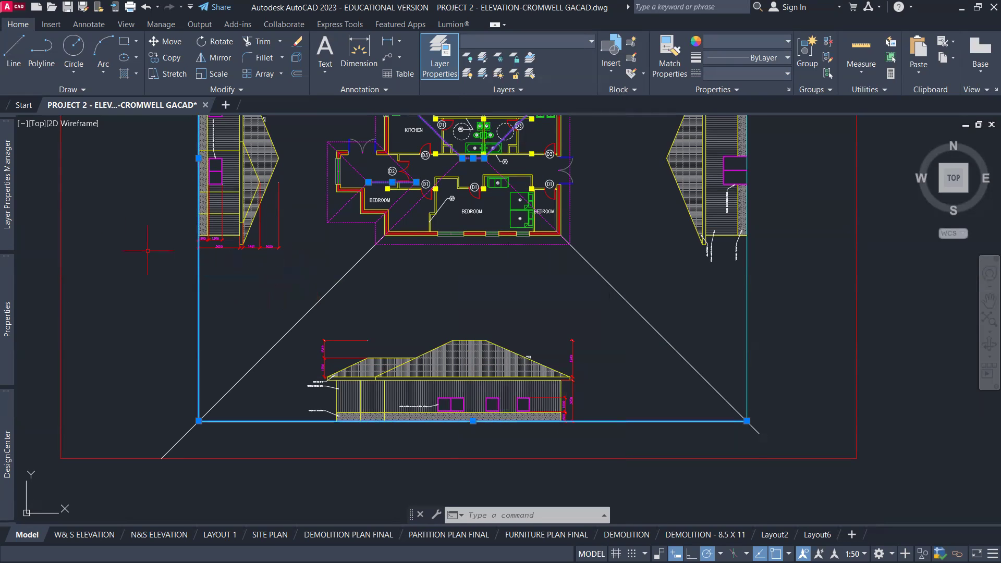
List only the ELEVATION SOUTH layers in the layer manager and widen the On, Lock and Plot columns
mouse_move(8, 206)
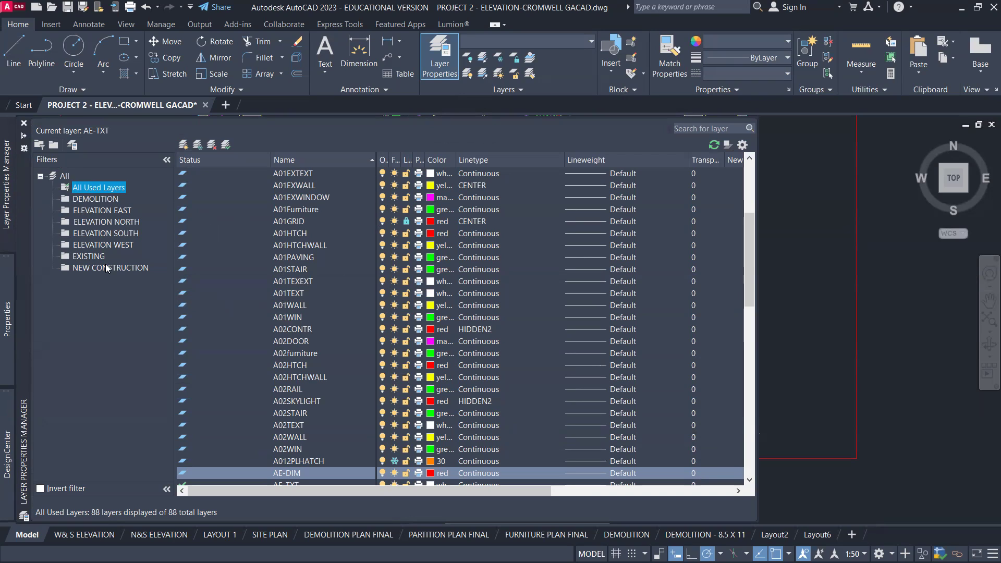
left_click(123, 236)
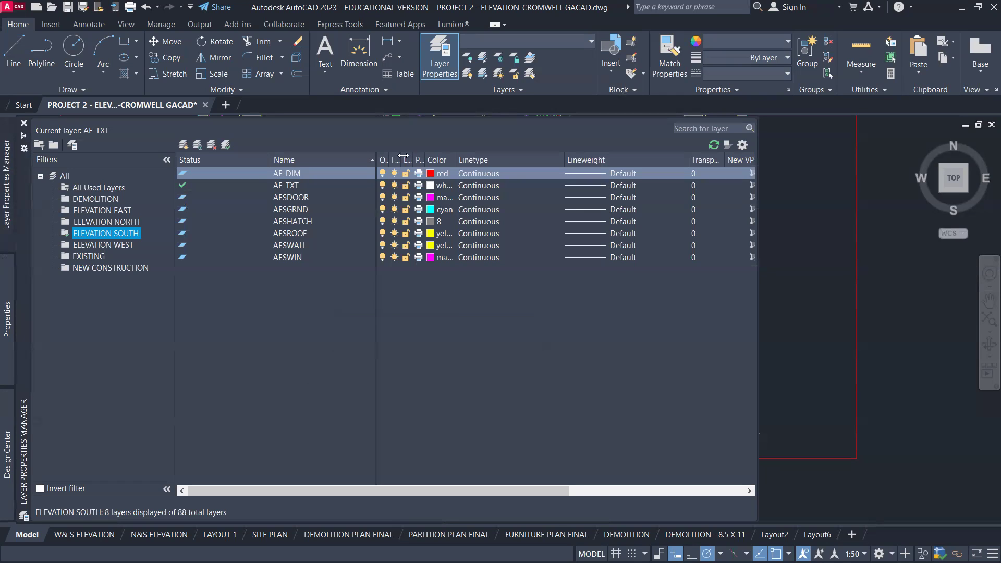
left_click_drag(387, 158, 413, 159)
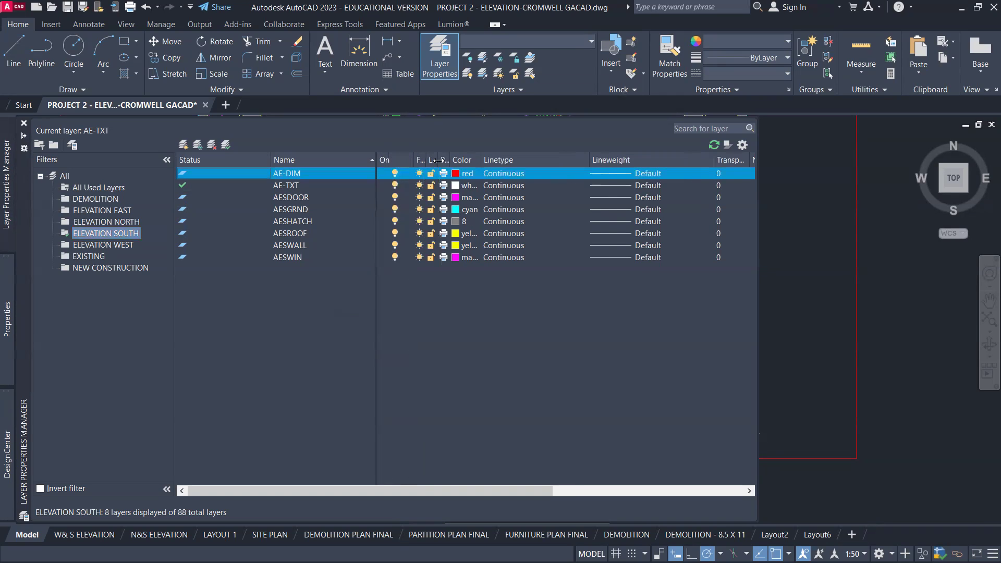
left_click(428, 159)
mouse_move(451, 159)
left_mouse_down()
mouse_move(474, 160)
mouse_move(439, 160)
mouse_move(465, 160)
left_mouse_up()
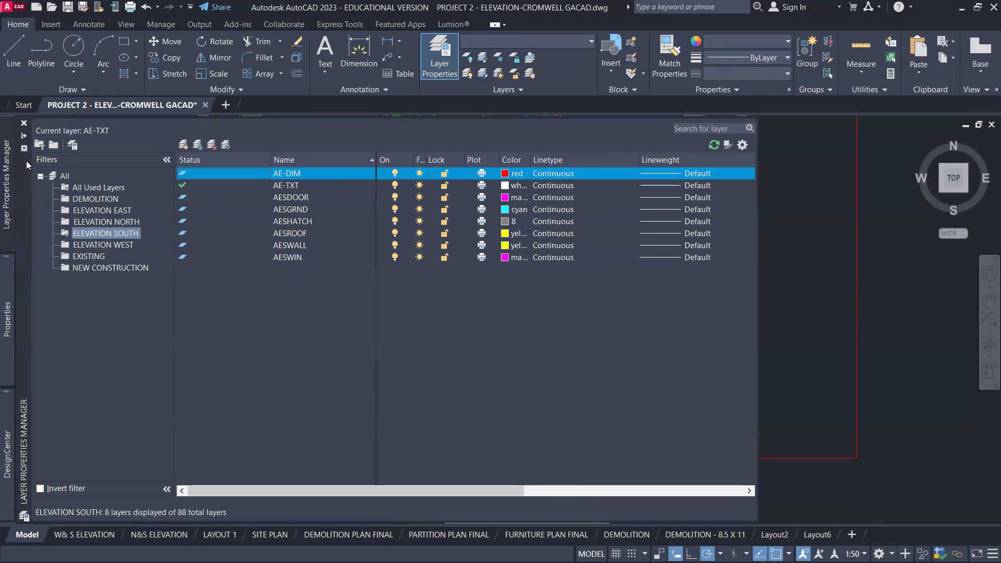
Review the list of all used layers and make layer 0 the current layer
left_click(93, 188)
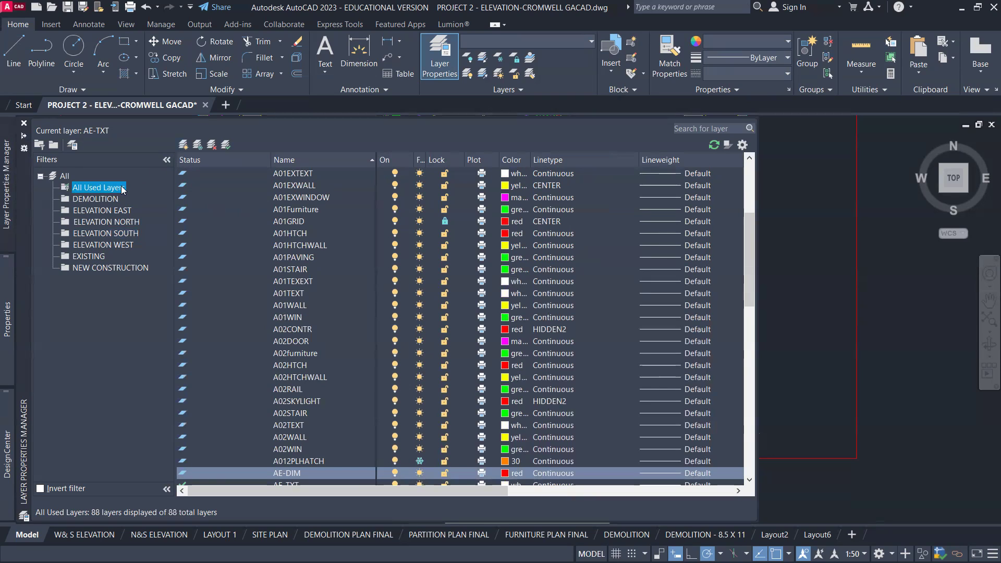
scroll(333, 317, "down", 3)
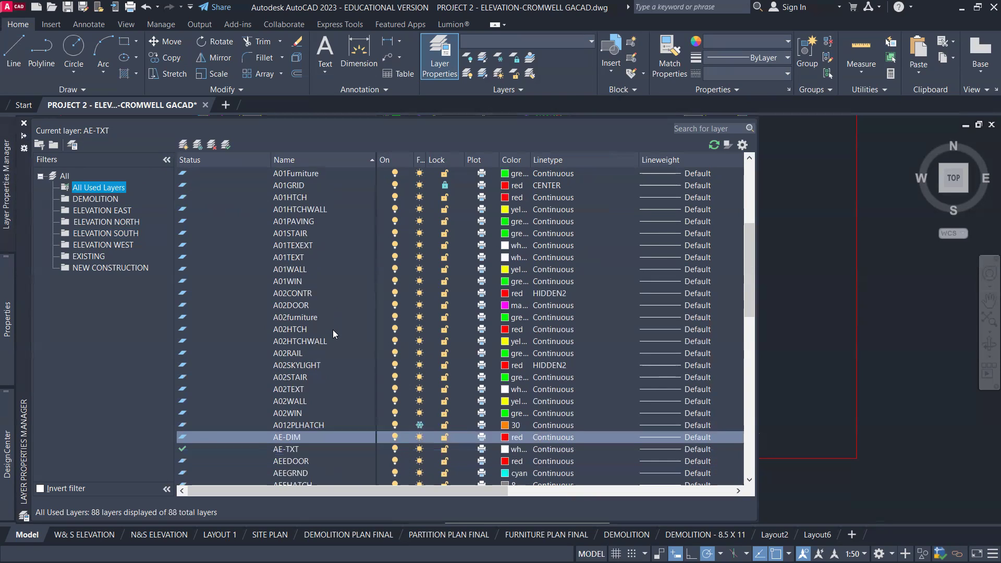
scroll(334, 336, "down", 6)
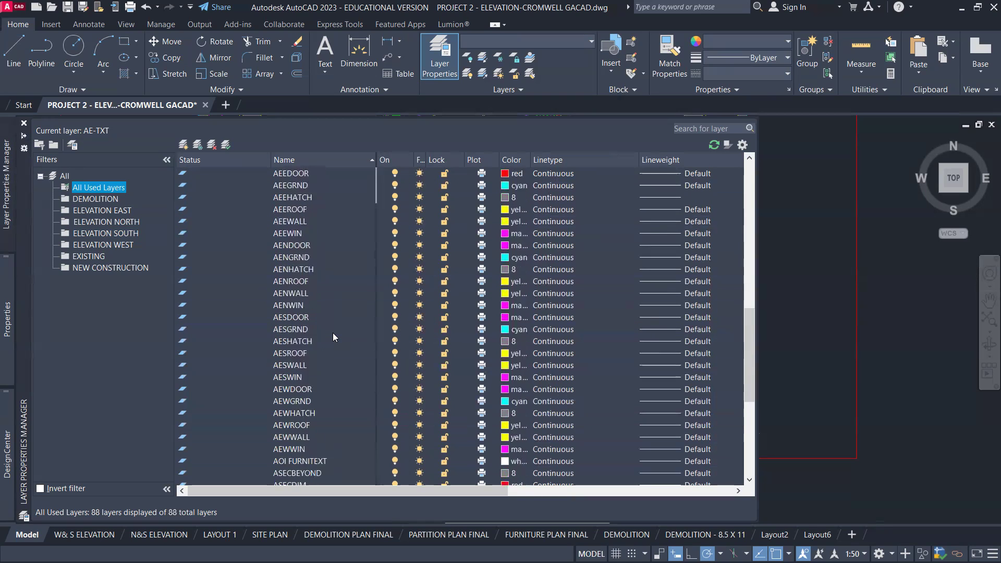
scroll(334, 335, "down", 7)
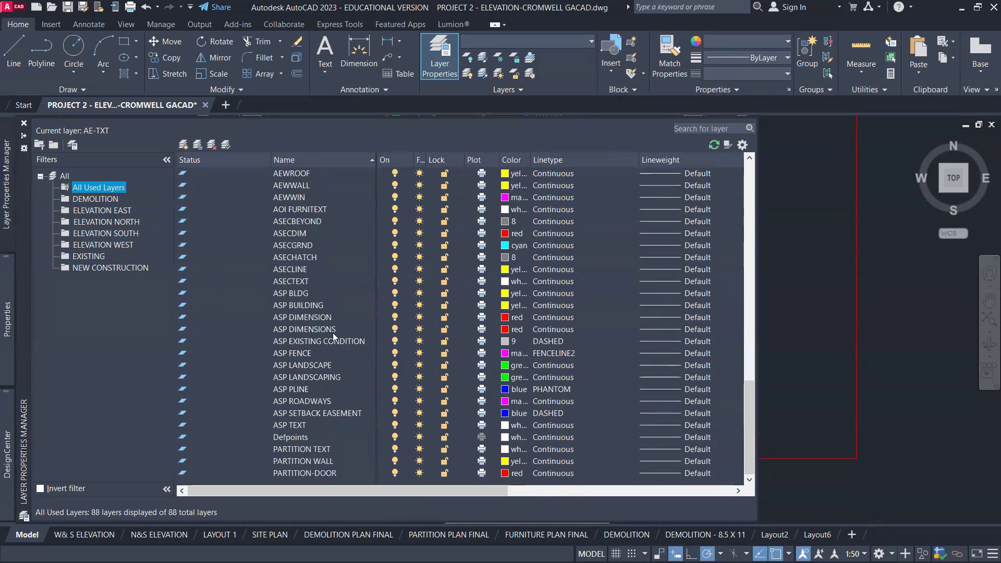
scroll(333, 332, "up", 12)
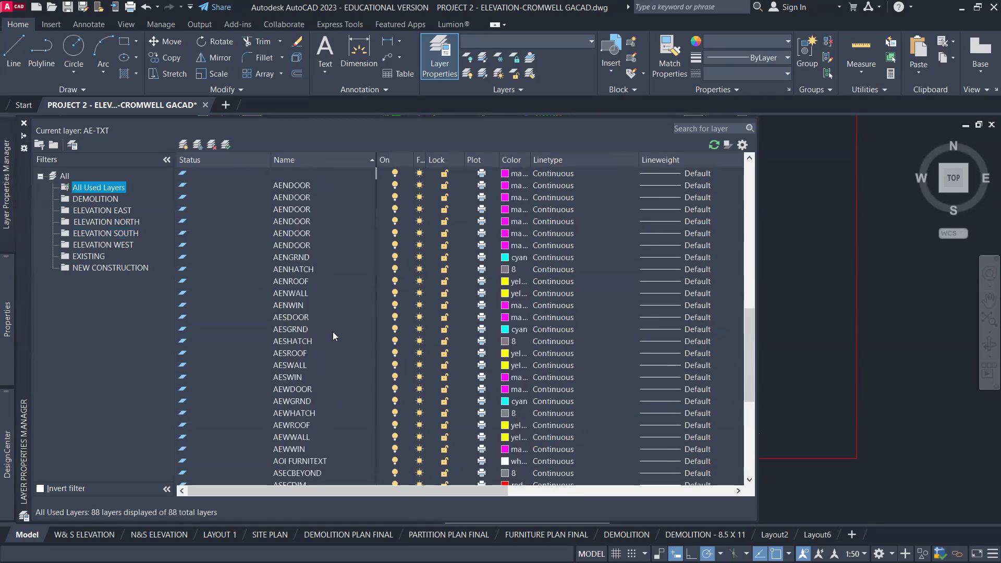
scroll(333, 292, "up", 9)
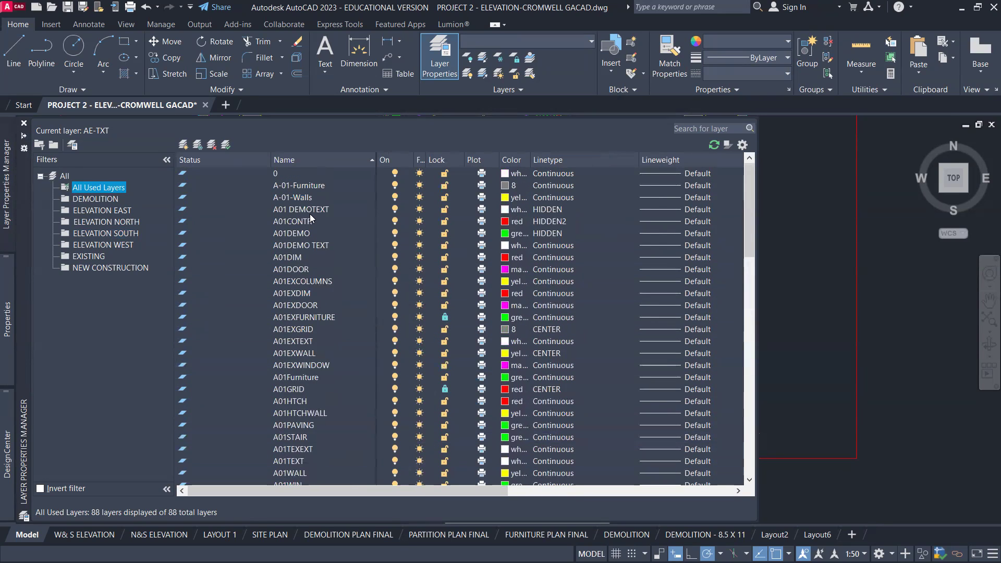
left_click(292, 171)
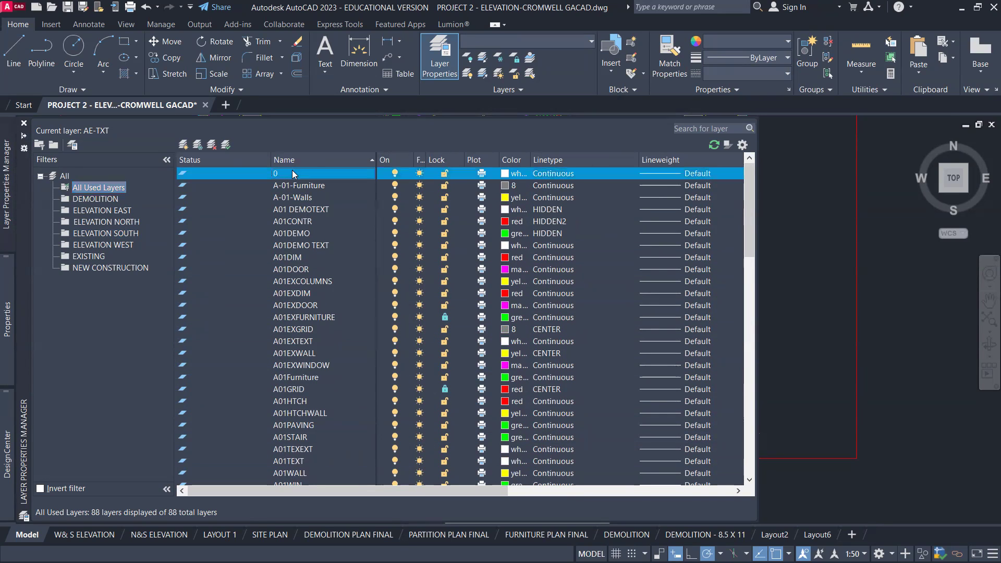
double_click(292, 172)
left_click(804, 199)
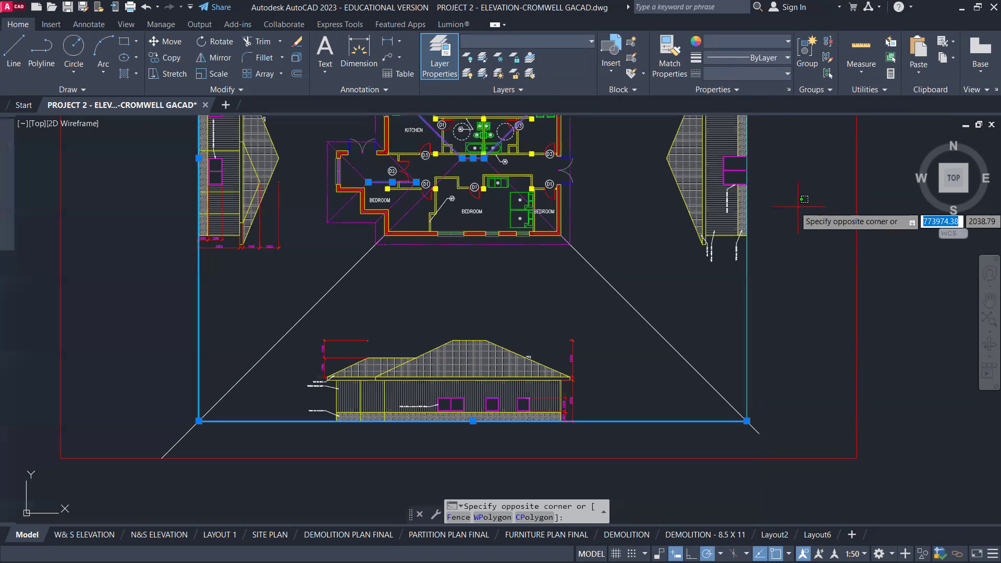
key("Escape")
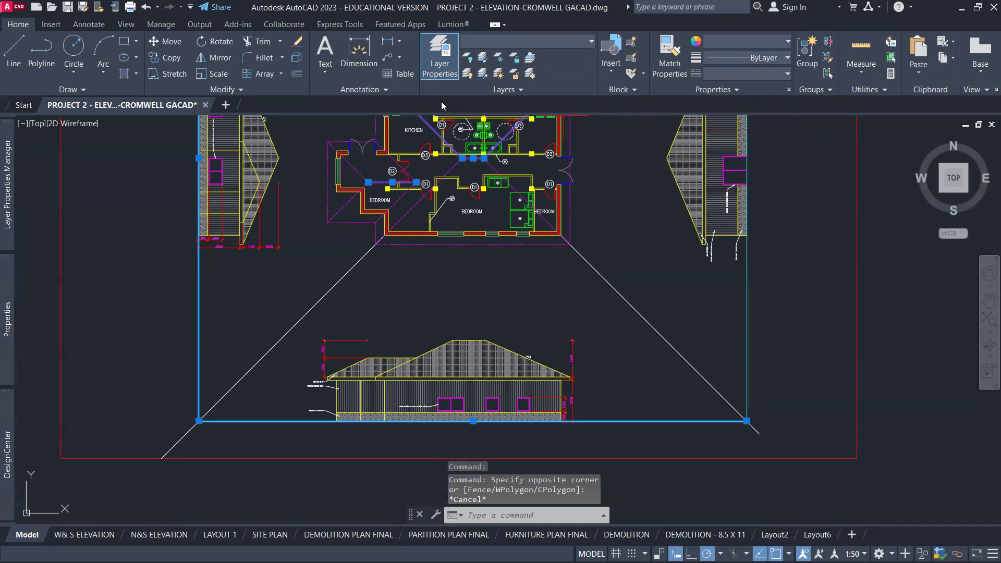
Reorder the ribbon so Properties comes before Block, and clear the selection of lines in the drawing
left_click_drag(392, 89, 396, 91)
left_click_drag(673, 89, 660, 66)
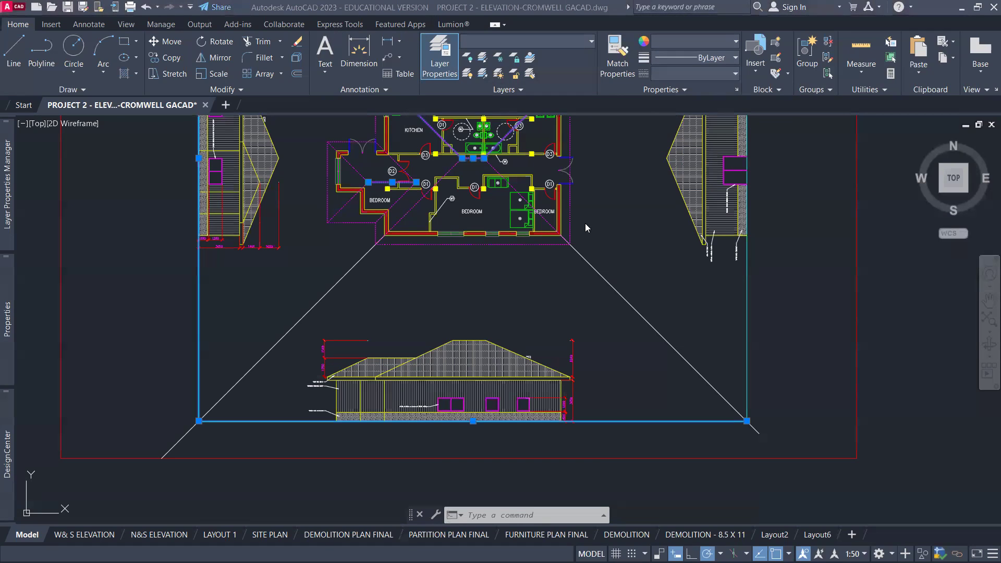
left_click(616, 242)
key("Escape")
key("Escape")
key("Escape")
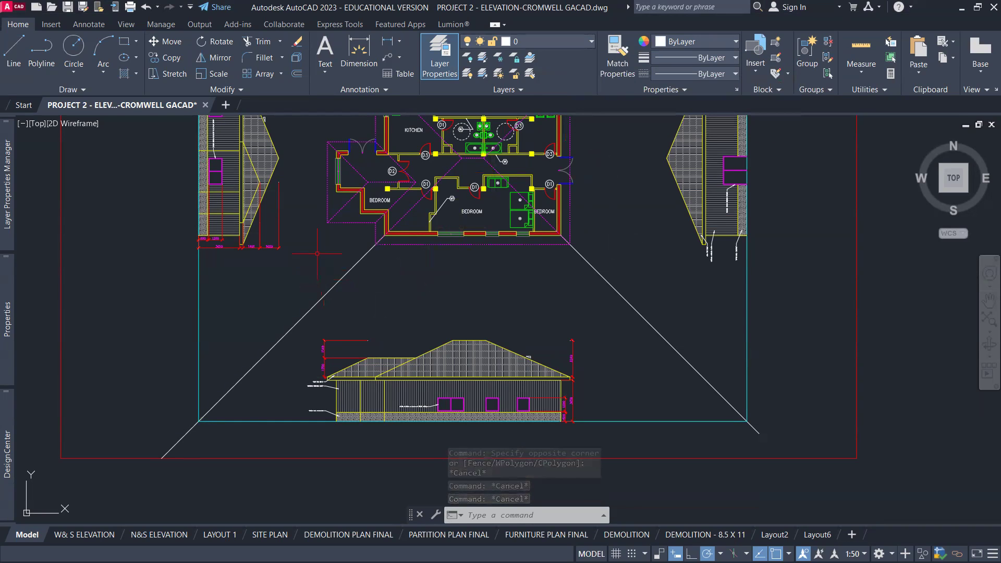
Draw a vertical projection line from the roof outline's southwest corner down past the south elevation and the red border
scroll(318, 253, "up", 2)
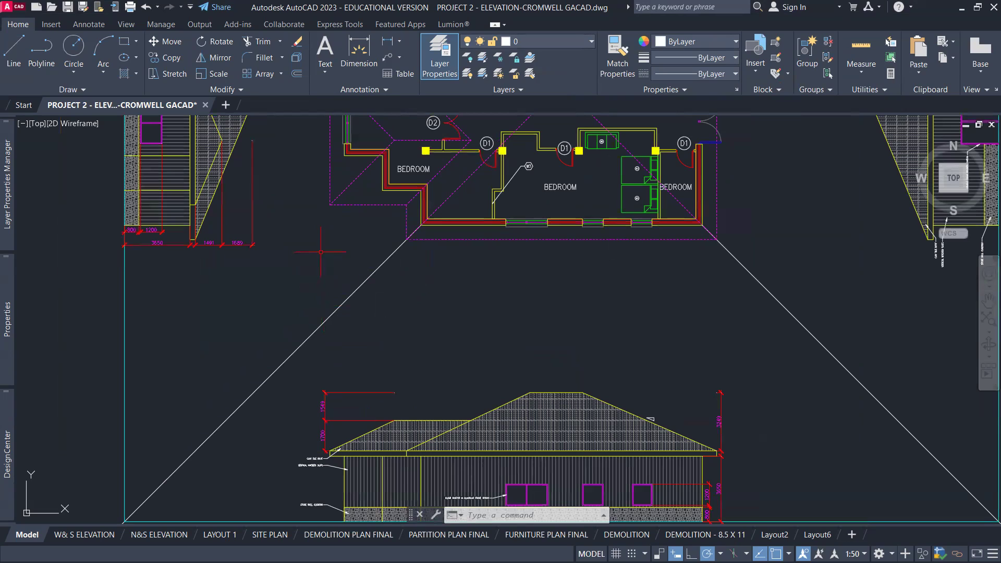
type("l")
key("Return")
left_click(330, 225)
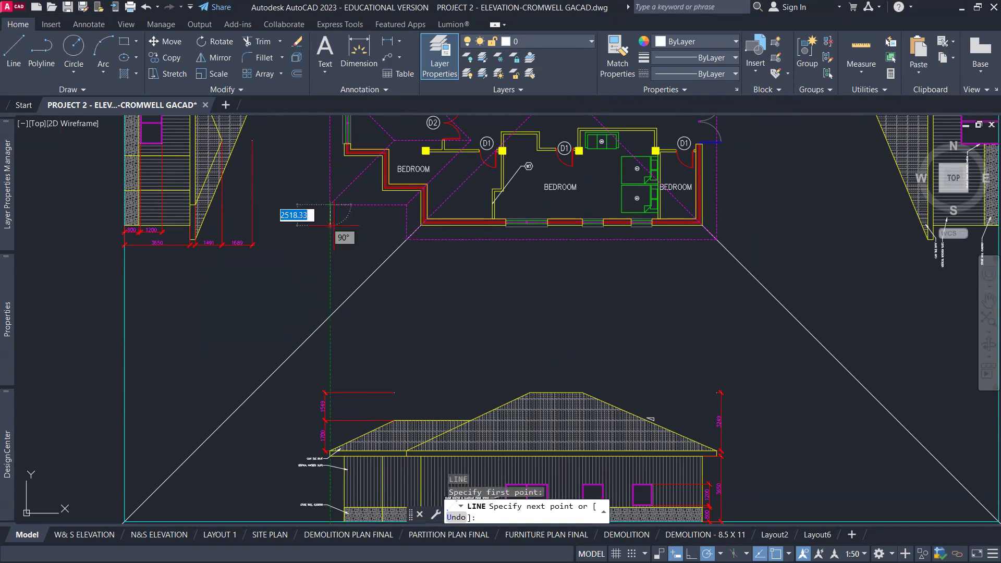
scroll(341, 275, "down", 4)
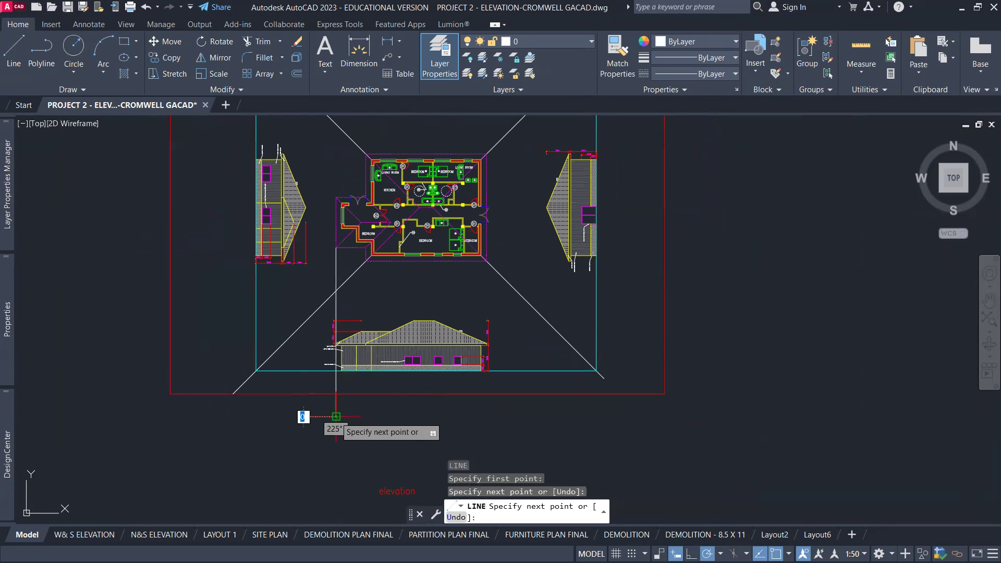
key("Return")
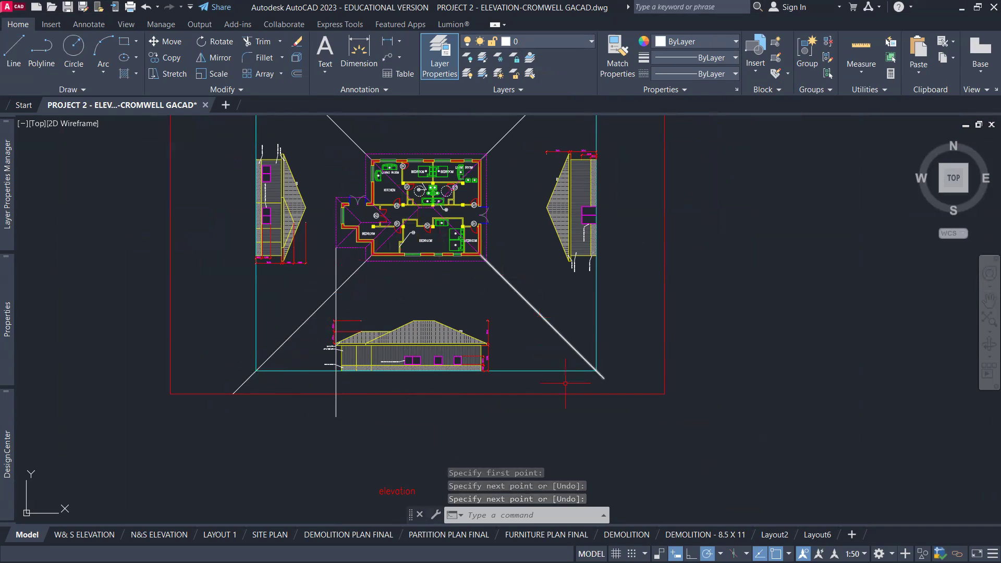
Start copying the projection line from its upper end at the roof corner and place a copy at the westernmost outer wall corner
scroll(324, 365, "up", 6)
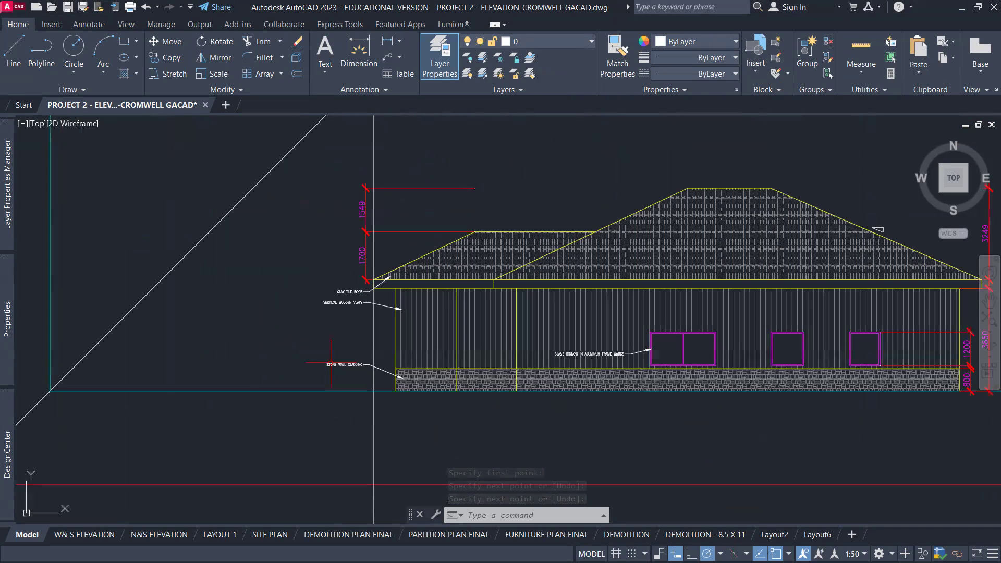
scroll(405, 308, "down", 4)
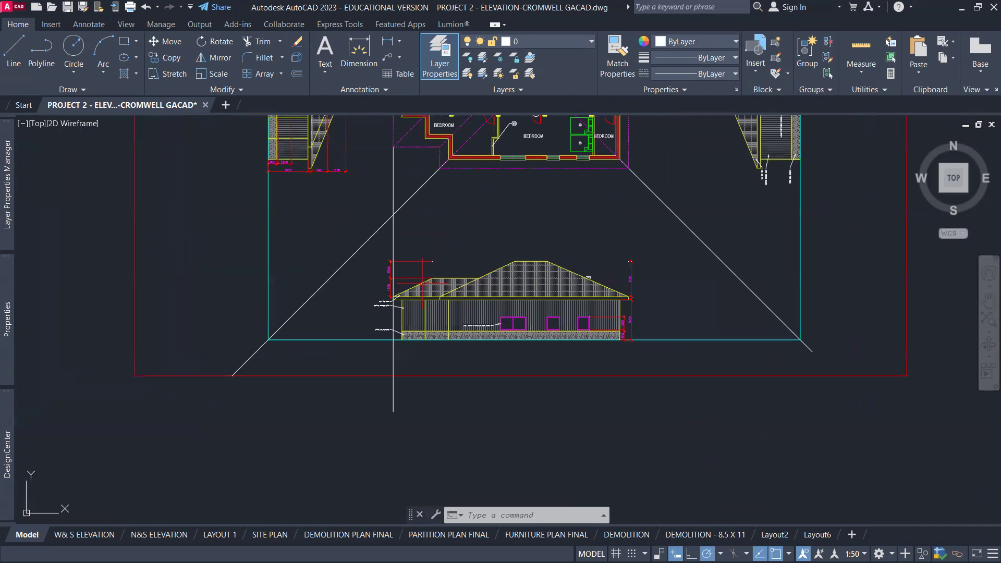
middle_click_drag(439, 246, 413, 335)
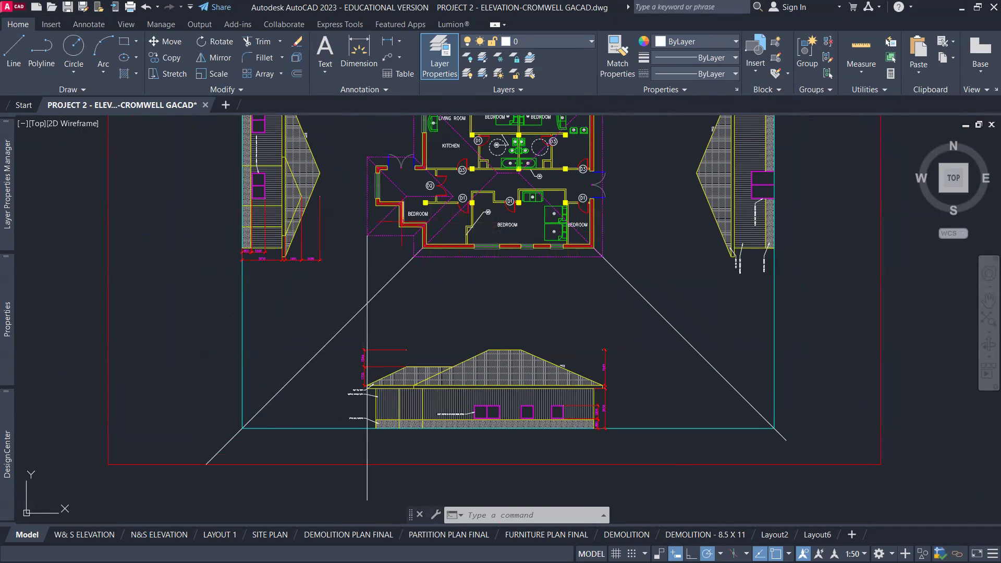
scroll(403, 223, "up", 4)
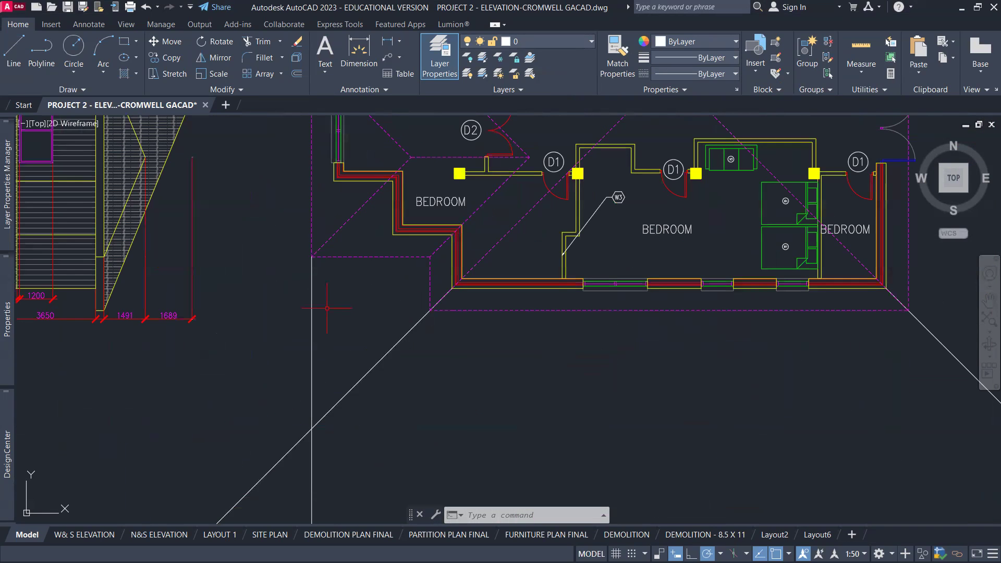
type("o")
key("Return")
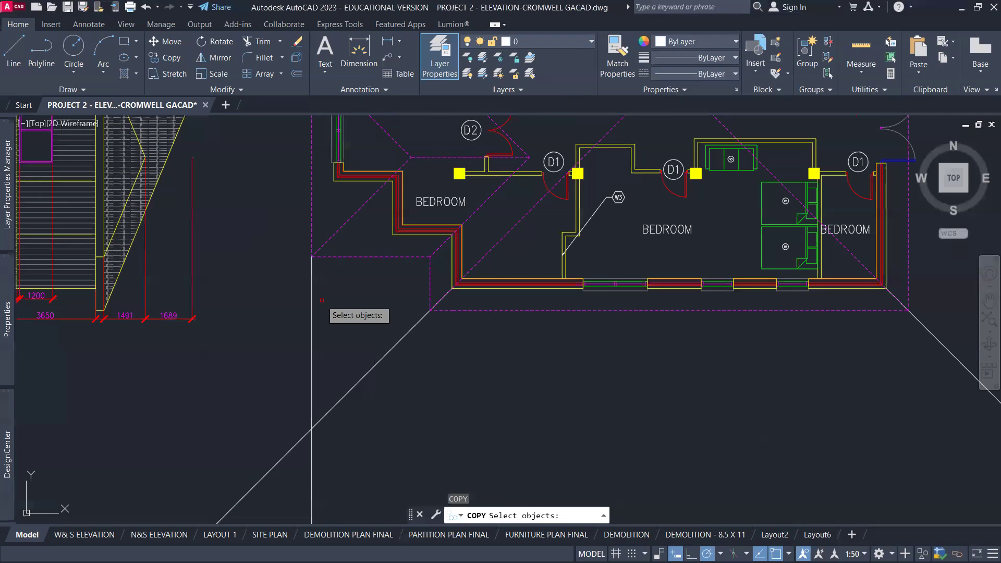
left_click(312, 308)
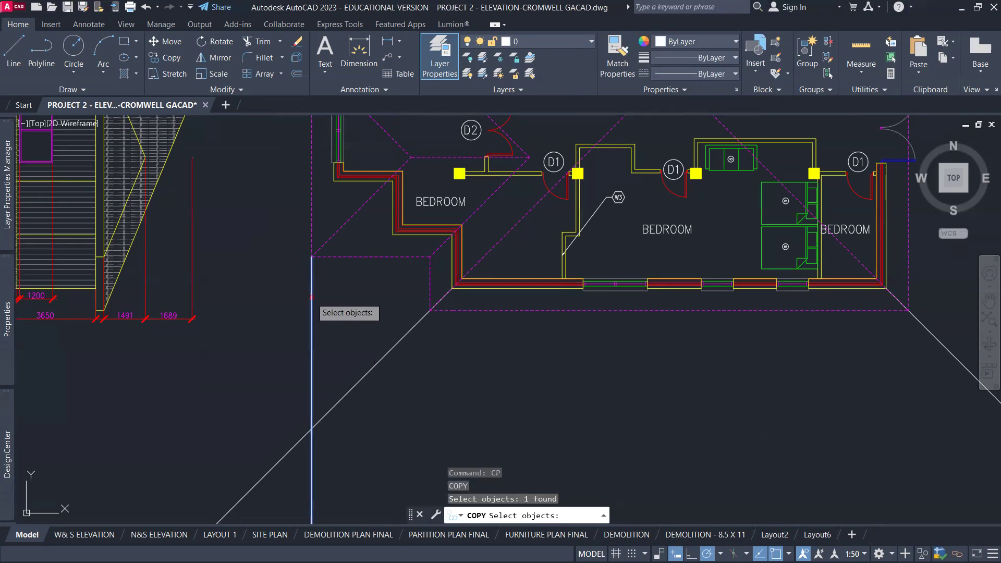
key("Return")
left_click(312, 256)
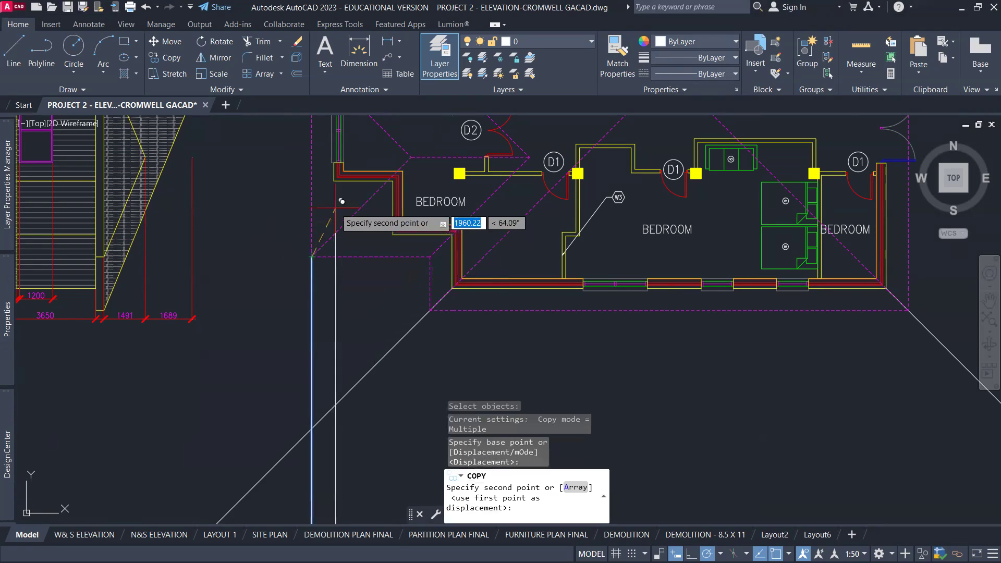
scroll(337, 188, "up", 4)
scroll(336, 167, "down", 2)
scroll(344, 208, "up", 4)
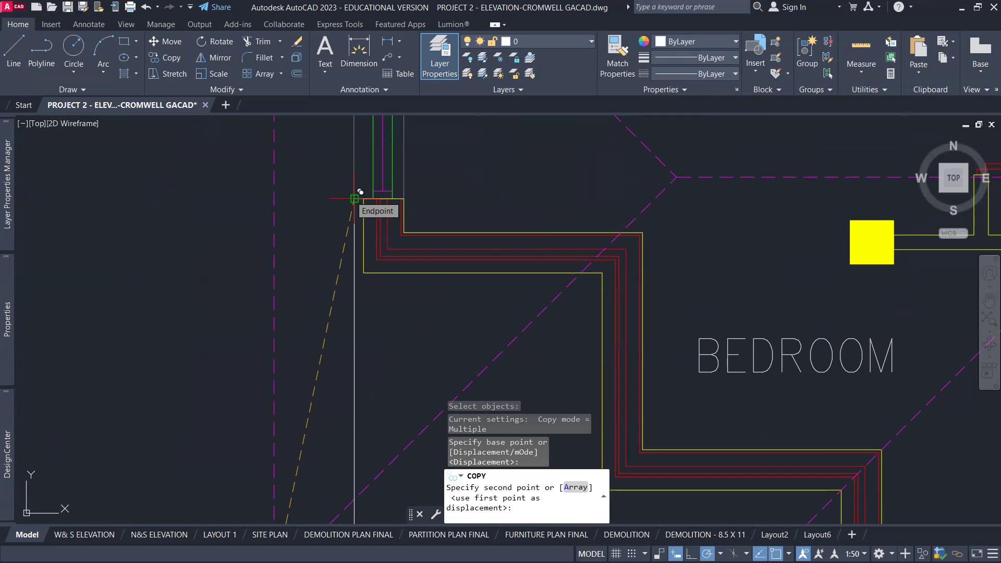
left_click(364, 272)
Place further copies of the projection line at the next two outer wall corners of the stepped bedroom wall
scroll(402, 319, "down", 2)
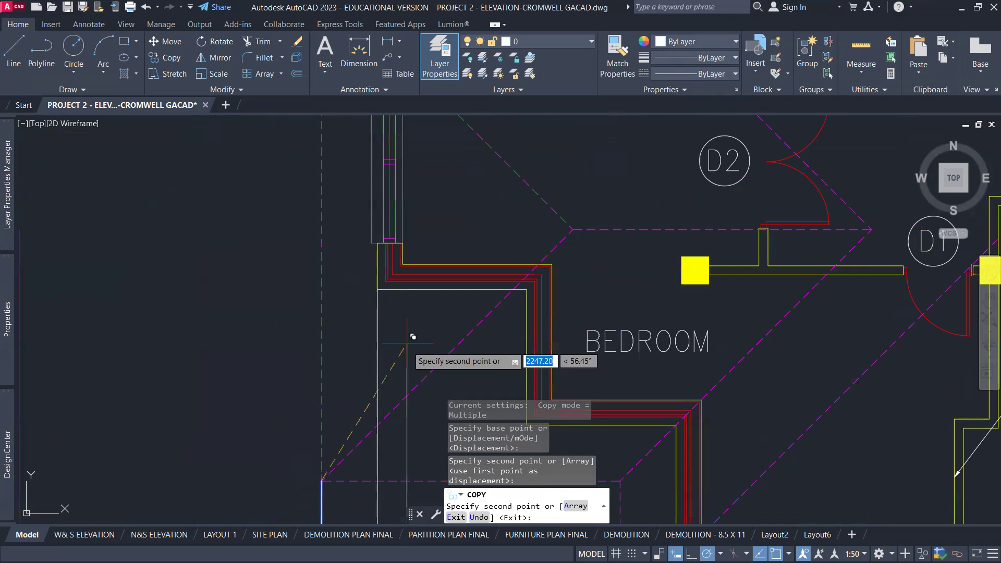
middle_click_drag(450, 317, 375, 227)
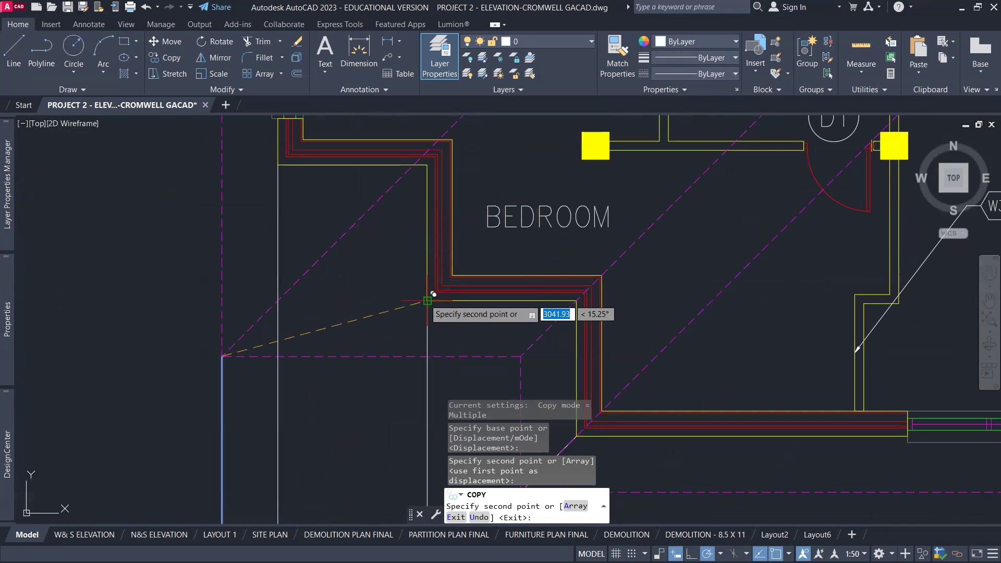
left_click(427, 301)
middle_click_drag(560, 342, 496, 249)
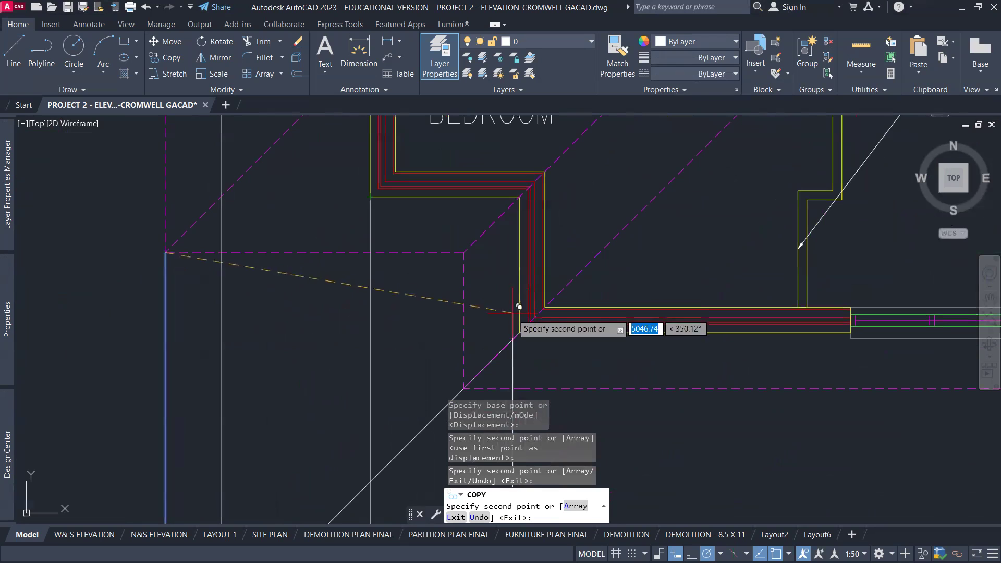
left_click(520, 332)
Place projection line copies at the first south window's west opening edge, both frame edges and both sides of its mullion
middle_click_drag(832, 369, 454, 338)
scroll(521, 333, "up", 2)
left_click(497, 327)
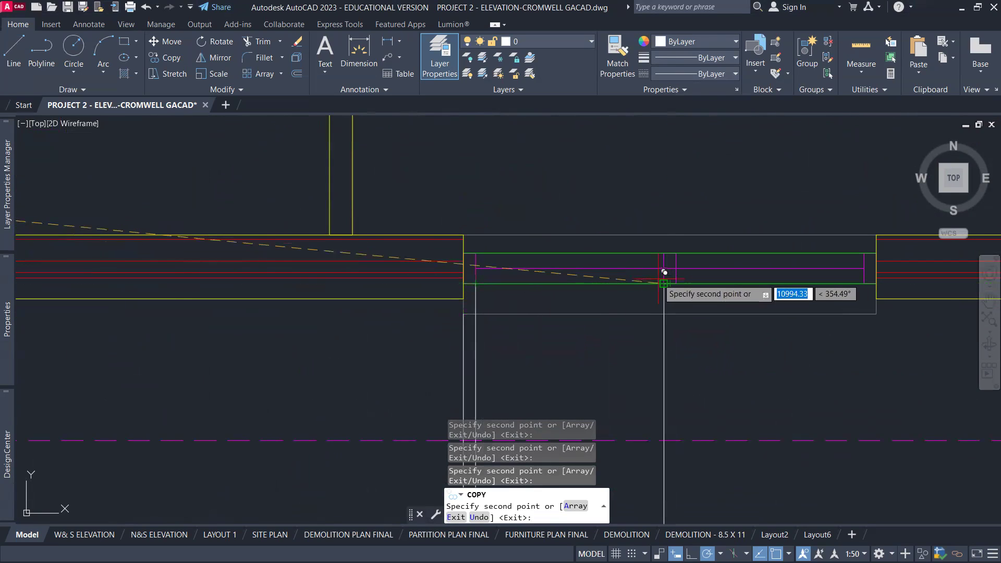
left_click(665, 279)
left_click(677, 279)
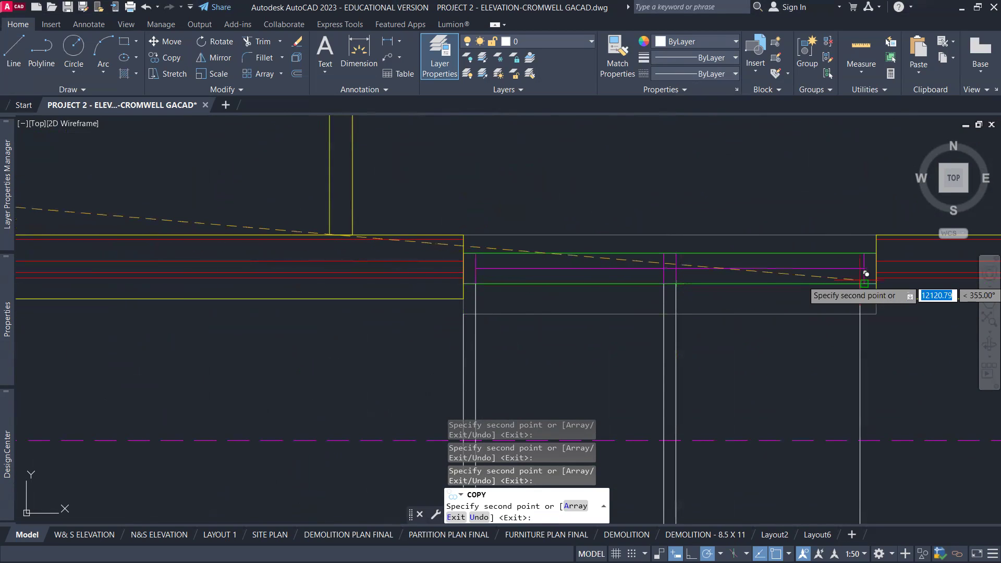
left_click(867, 273)
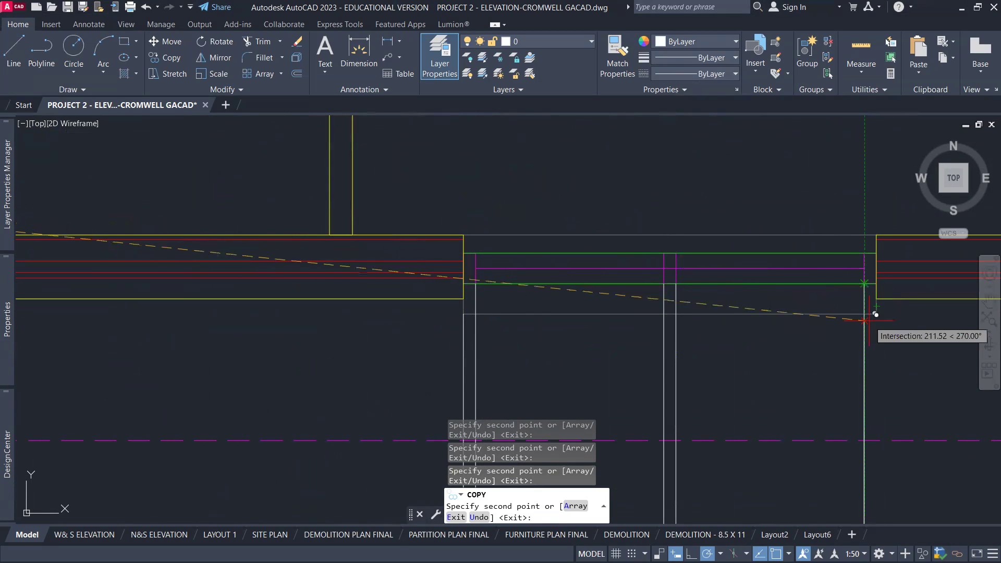
Place projection line copies at the first south window's east opening edge and at the opening and frame edges of the other two south windows
mouse_move(894, 362)
middle_mouse_down()
mouse_move(480, 381)
mouse_move(521, 325)
middle_mouse_up()
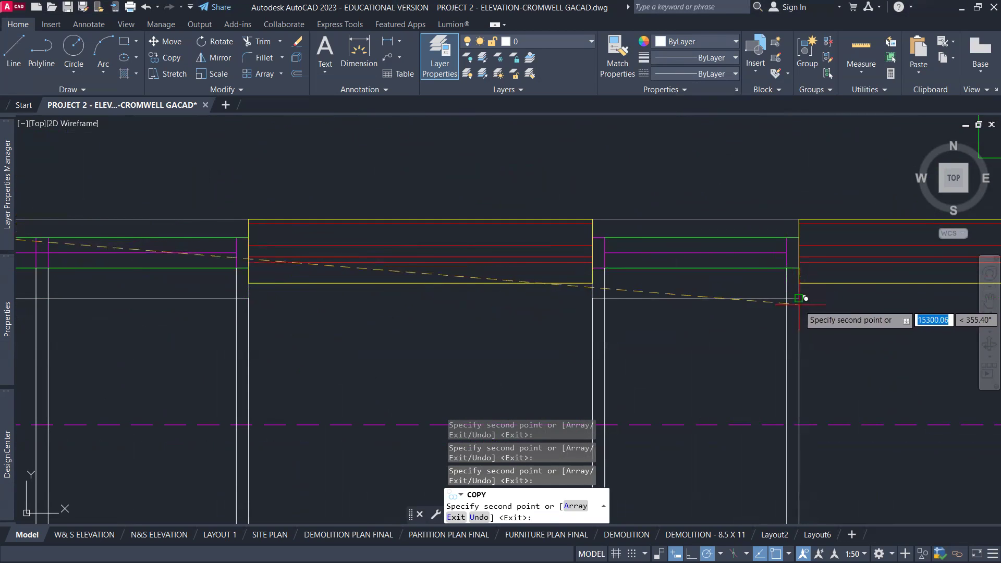
scroll(830, 347, "down", 2)
middle_click_drag(851, 351, 508, 374)
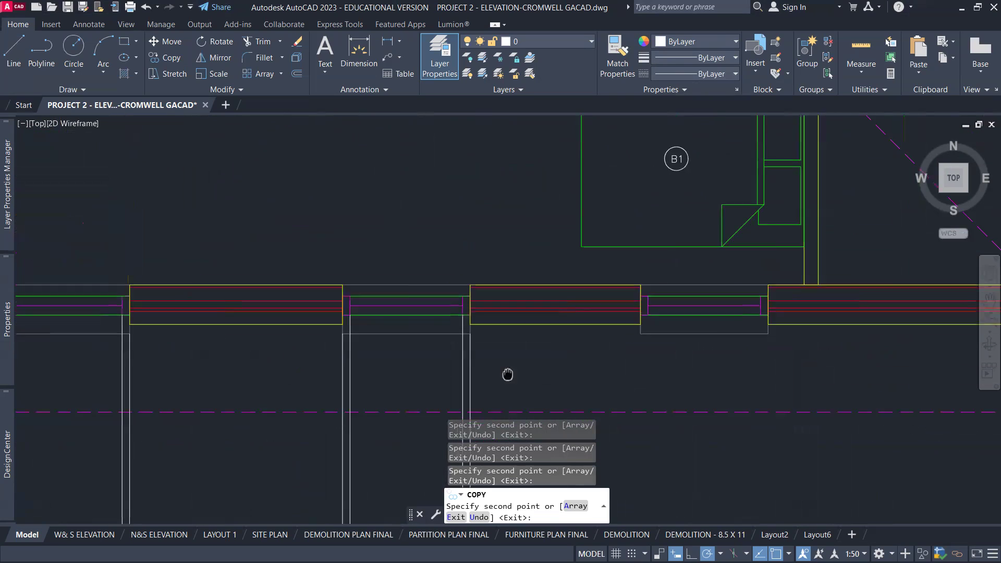
scroll(564, 320, "up", 4)
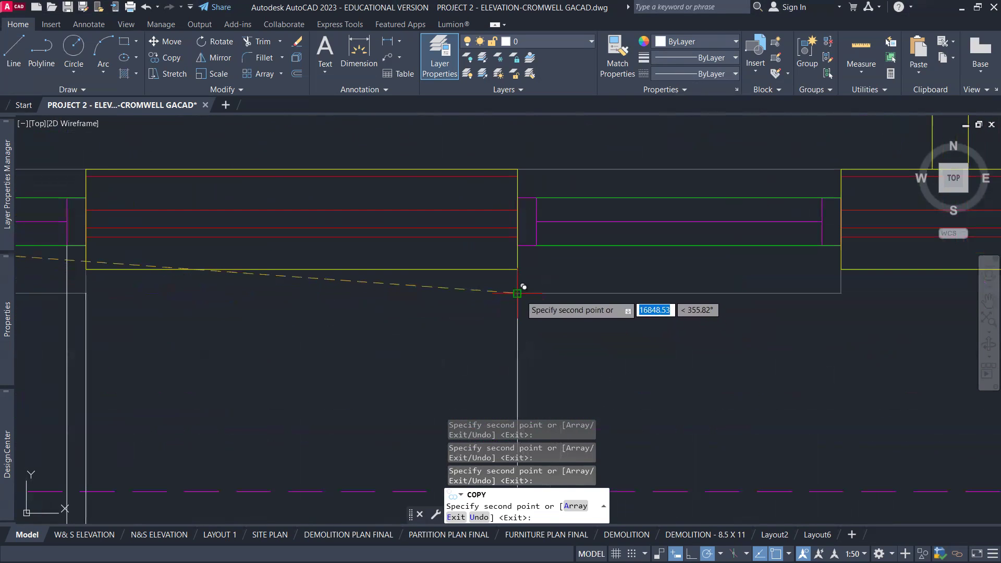
left_click(537, 245)
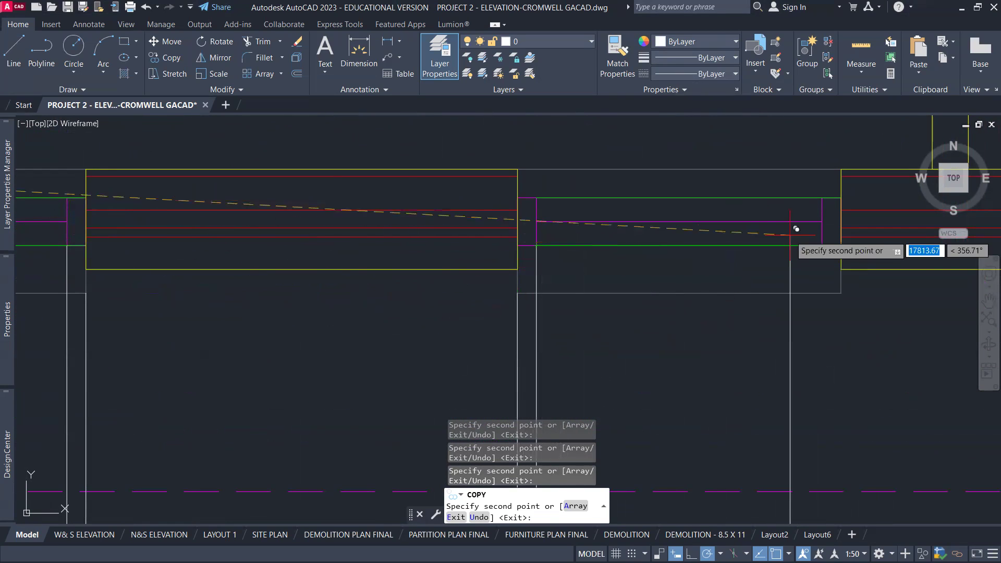
left_click(822, 245)
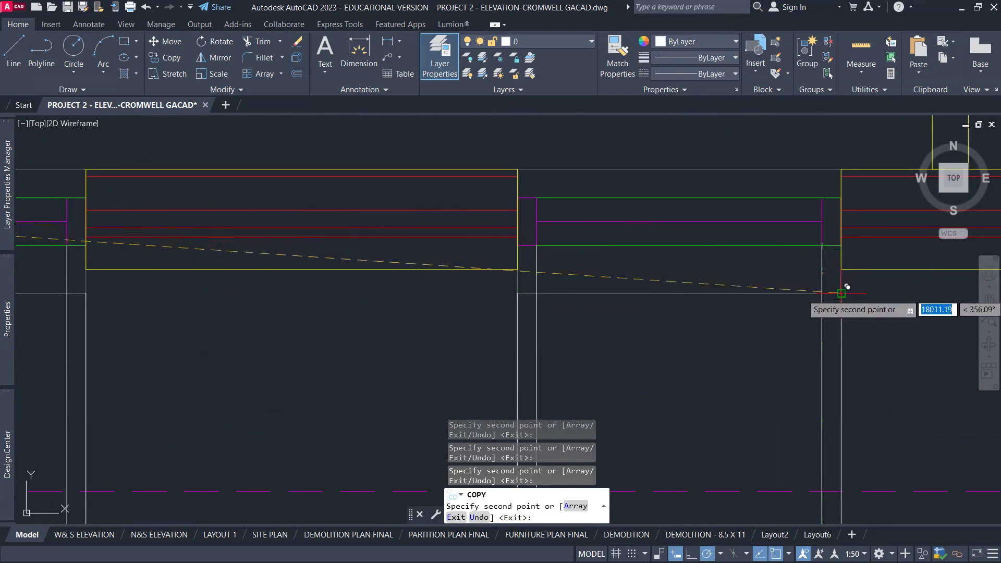
Place projection line copies at the southeast outer wall corner and the roof outline's southeast corner, and finish copying
mouse_move(848, 339)
middle_mouse_down()
mouse_move(615, 380)
mouse_move(235, 384)
middle_mouse_up()
scroll(333, 374, "down", 2)
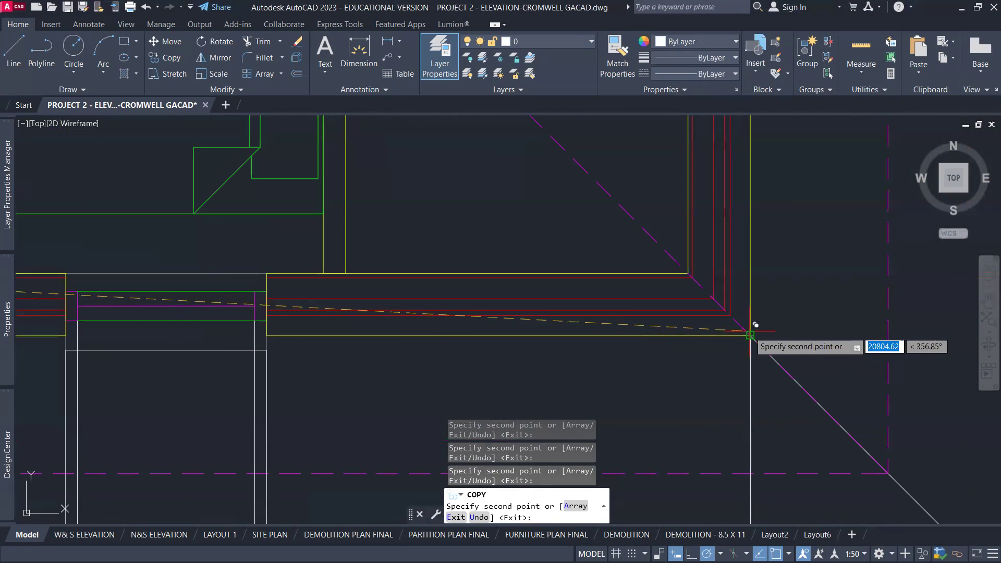
scroll(787, 310, "down", 2)
middle_click_drag(735, 272, 720, 245)
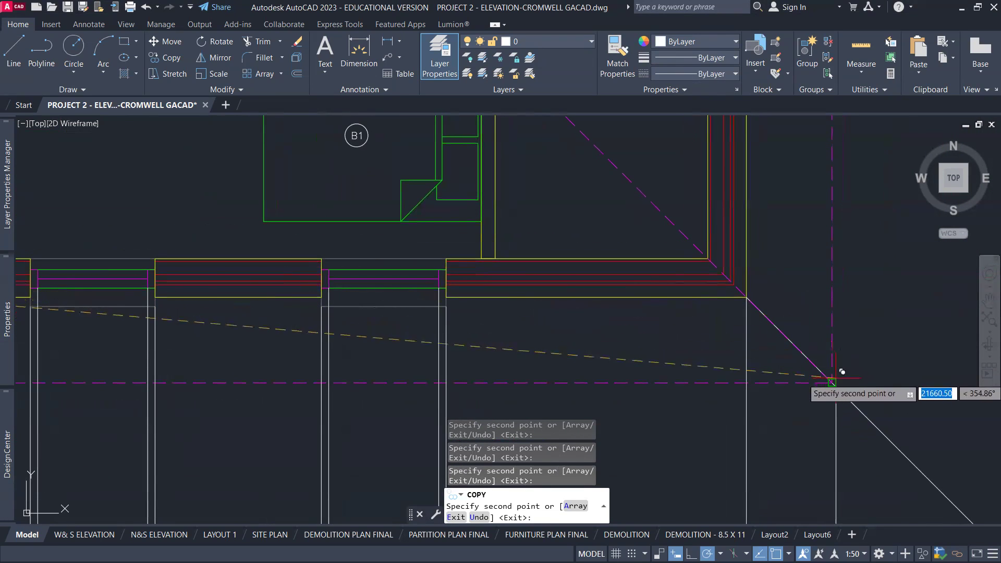
scroll(690, 366, "down", 8)
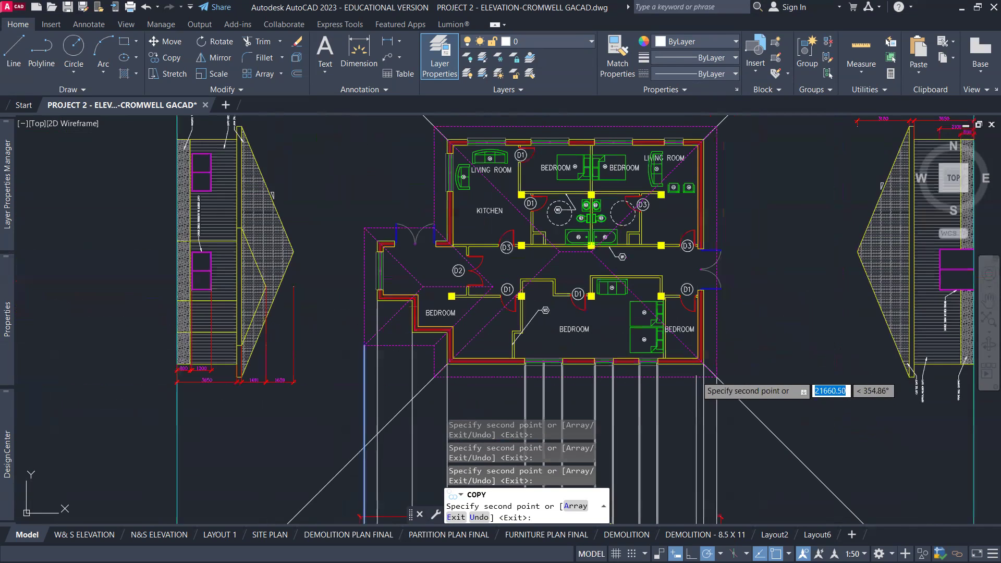
mouse_move(690, 366)
middle_mouse_down()
mouse_move(654, 314)
mouse_move(641, 224)
middle_mouse_up()
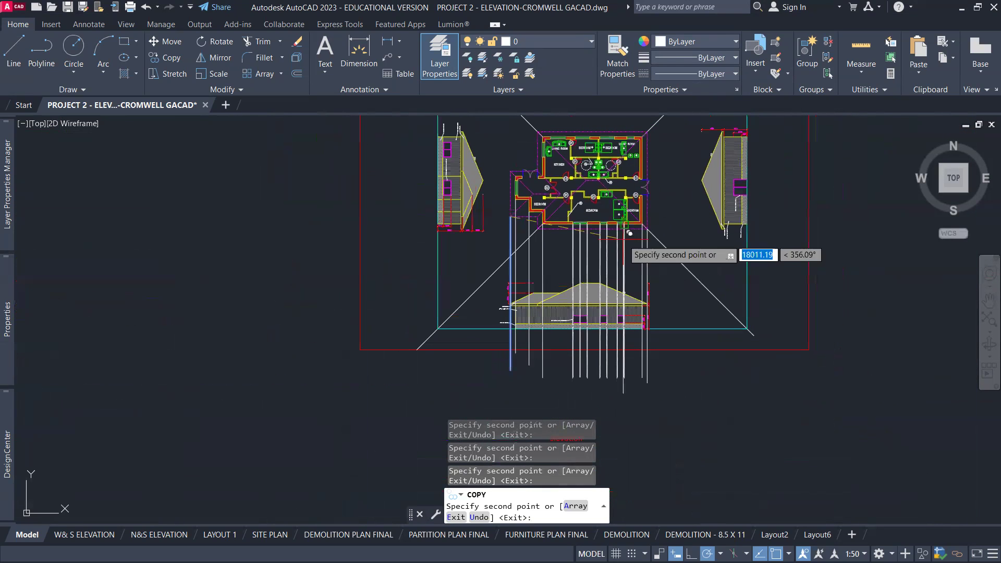
key("Escape")
Compare the projection lines with the frame edges and mullion of the double window in the south elevation
scroll(601, 320, "up", 8)
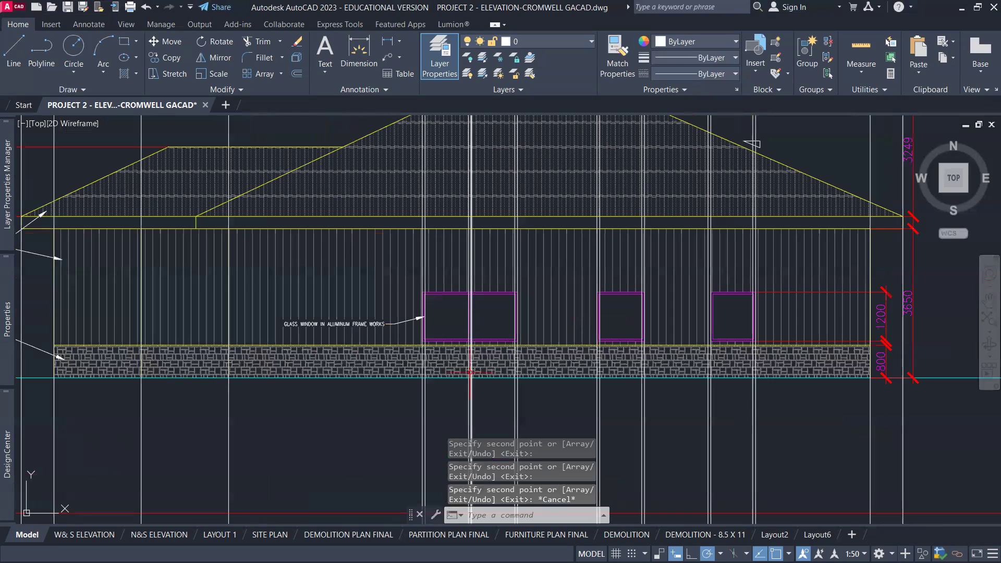
scroll(488, 315, "up", 2)
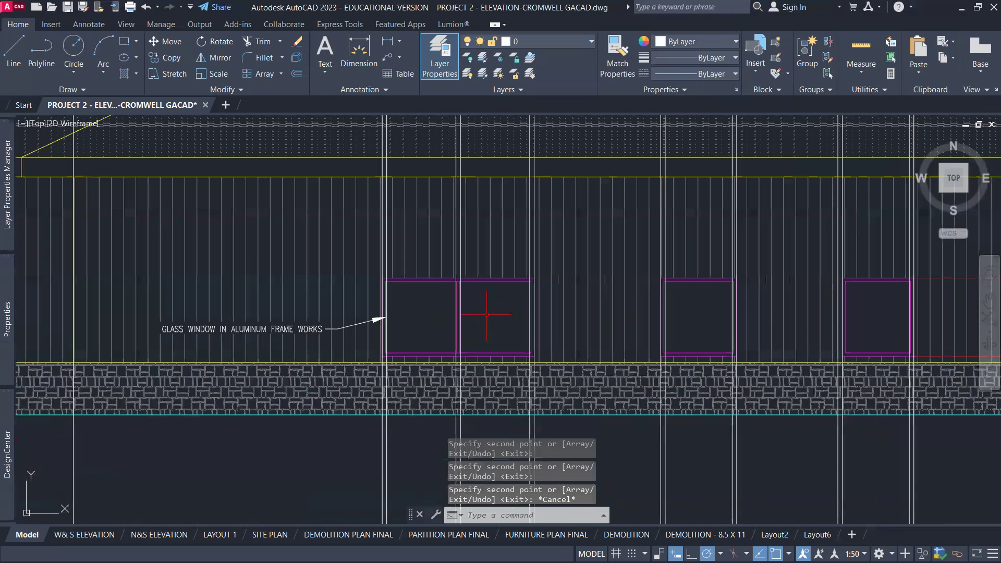
scroll(487, 315, "up", 2)
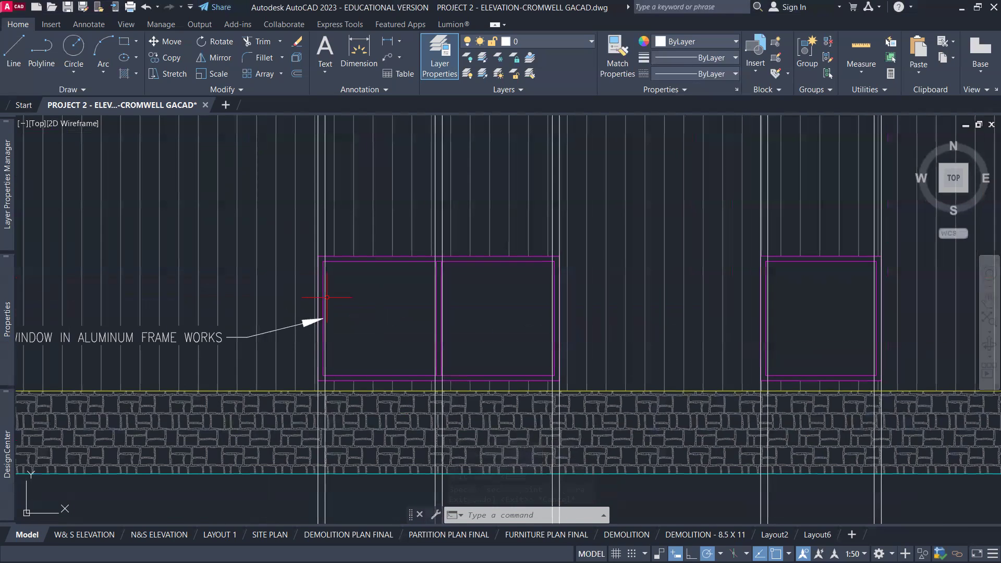
scroll(327, 297, "up", 2)
scroll(315, 284, "up", 2)
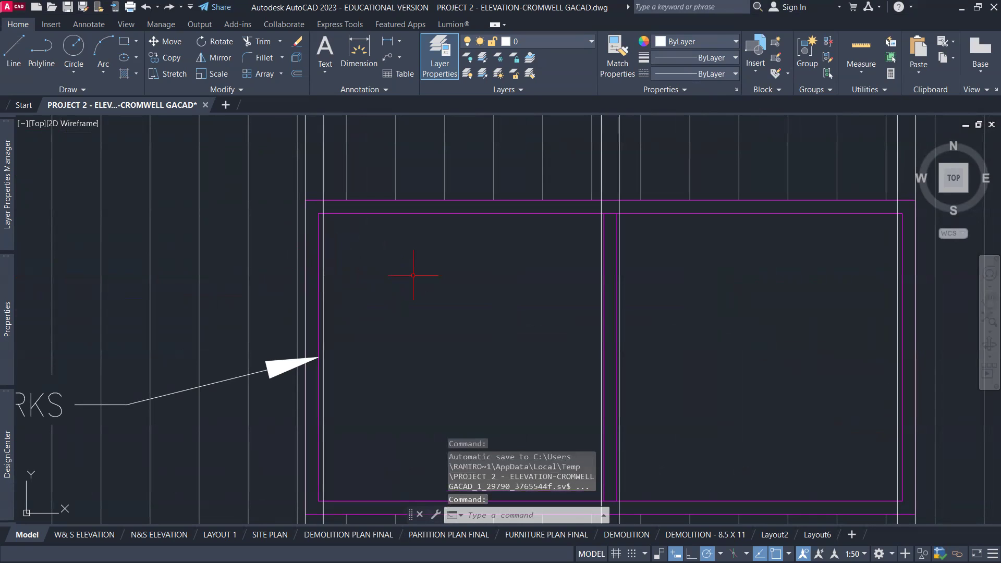
scroll(413, 275, "down", 2)
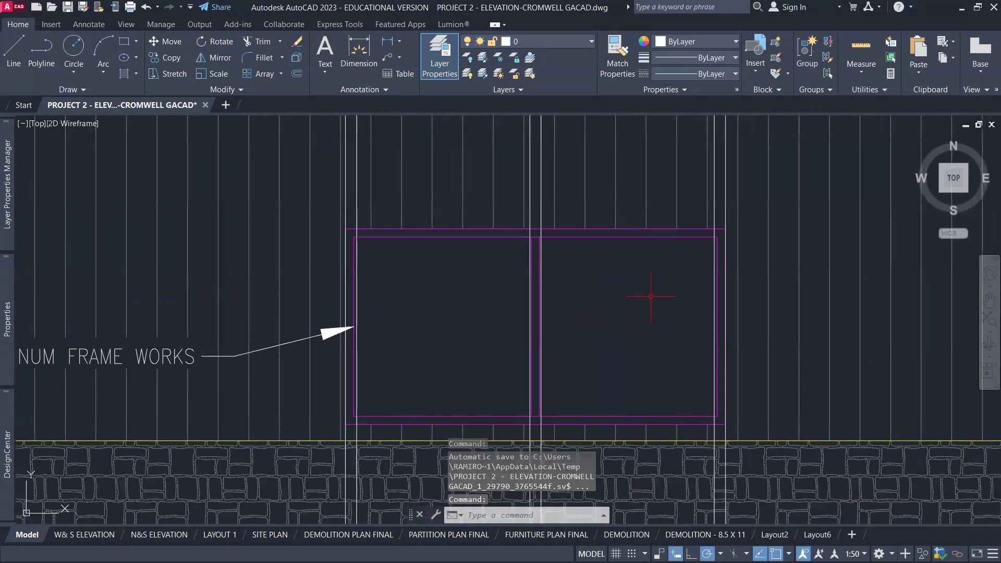
scroll(650, 296, "down", 2)
middle_click_drag(751, 306, 626, 312)
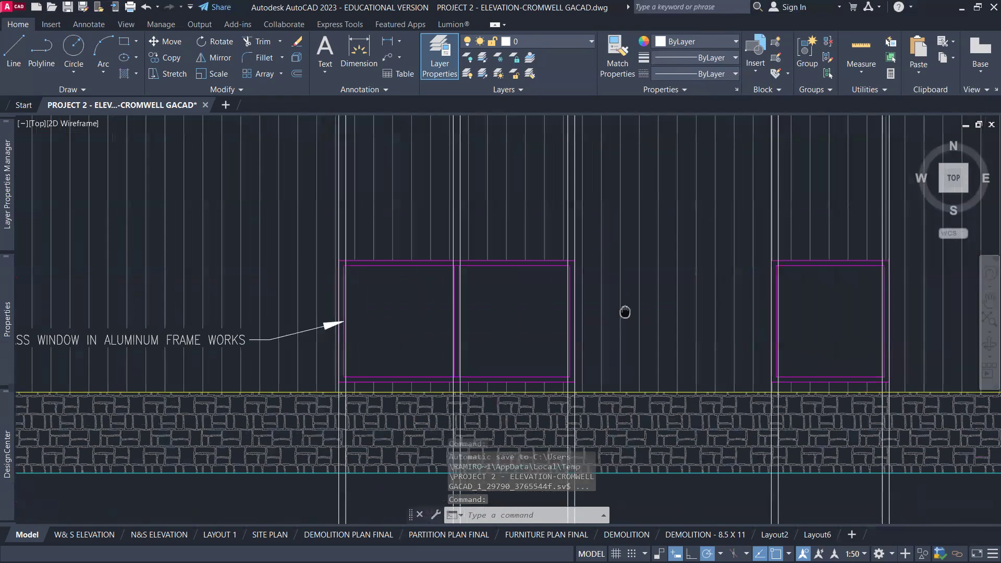
Examine how the projection lines meet the two single windows, the east wall edge and the height dimensions of the south elevation
middle_click_drag(780, 308, 577, 308)
scroll(576, 308, "up", 5)
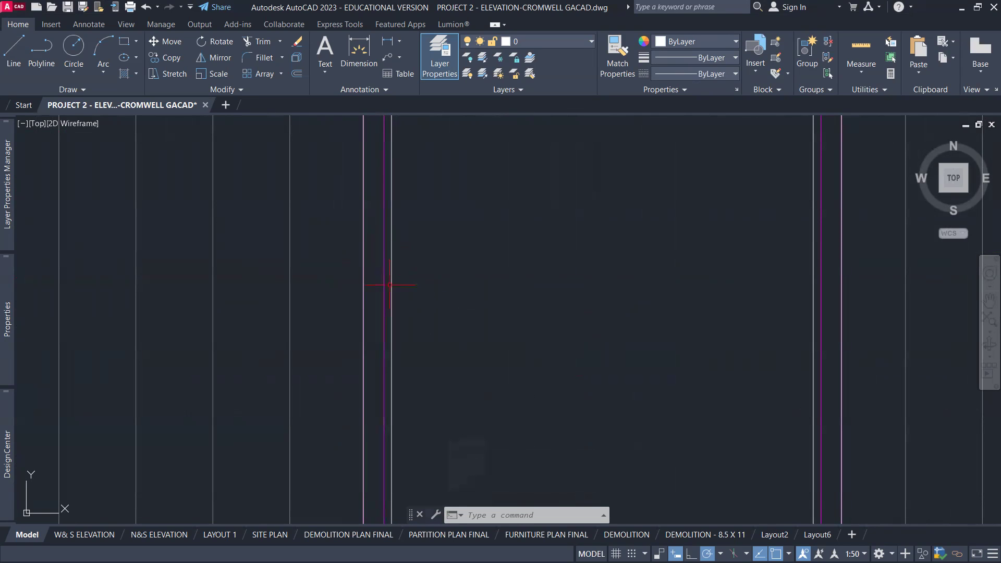
scroll(502, 301, "up", 3)
scroll(505, 300, "down", 3)
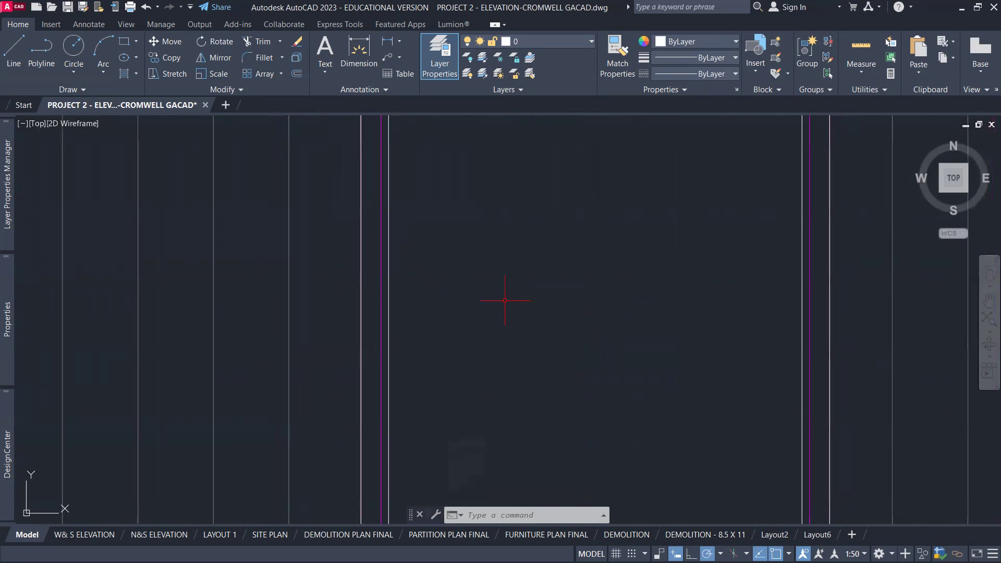
scroll(505, 300, "down", 3)
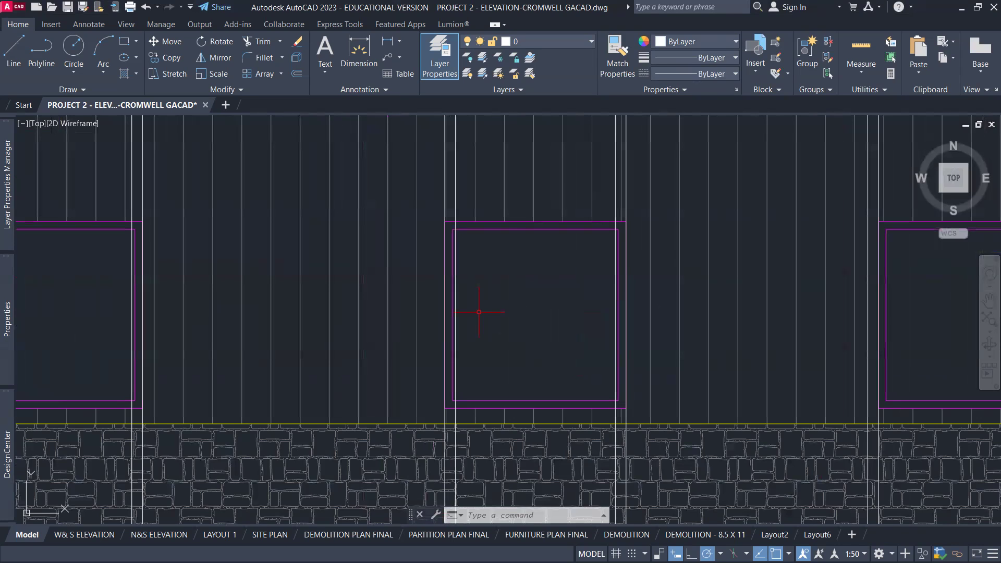
scroll(579, 317, "down", 4)
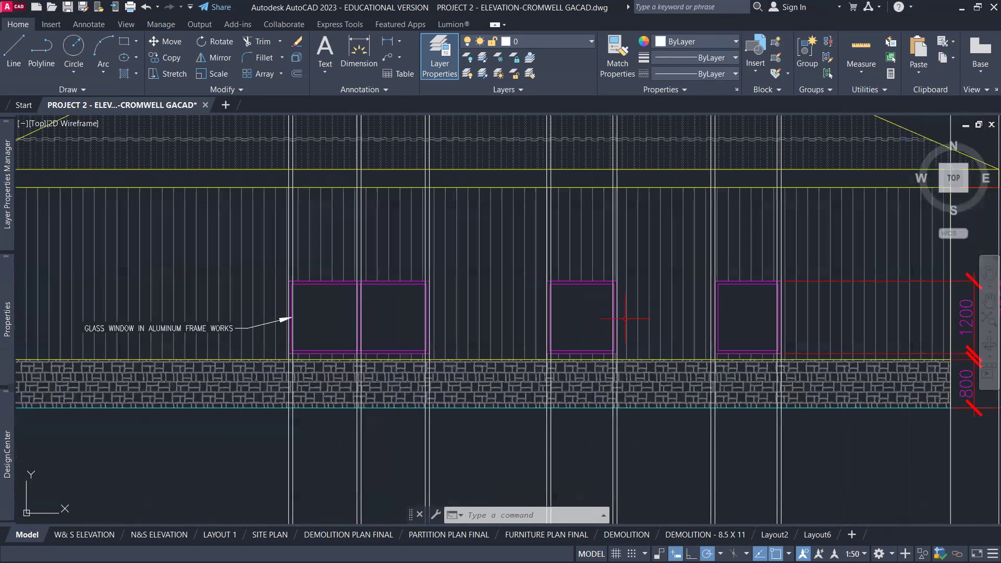
scroll(626, 318, "down", 3)
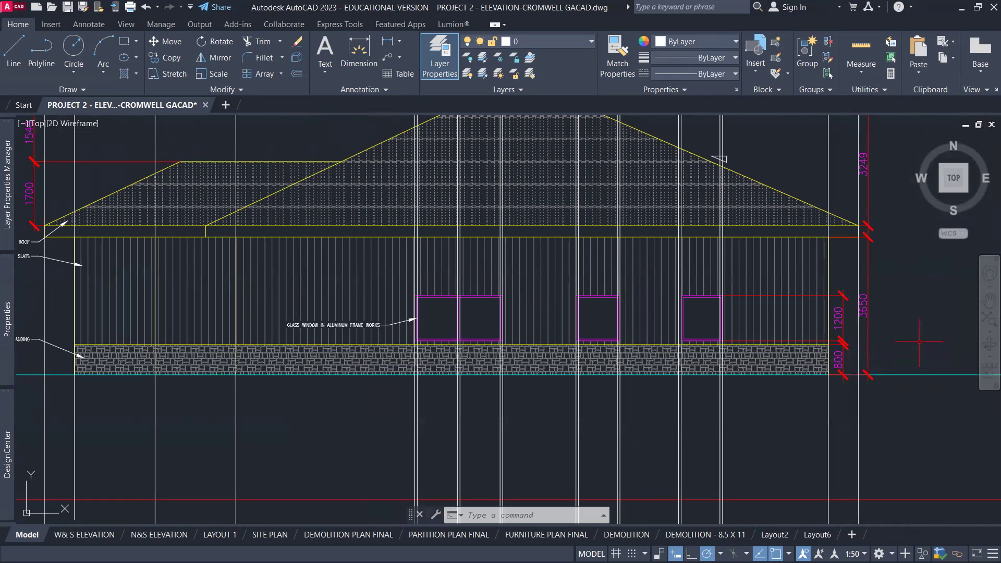
scroll(911, 336, "up", 4)
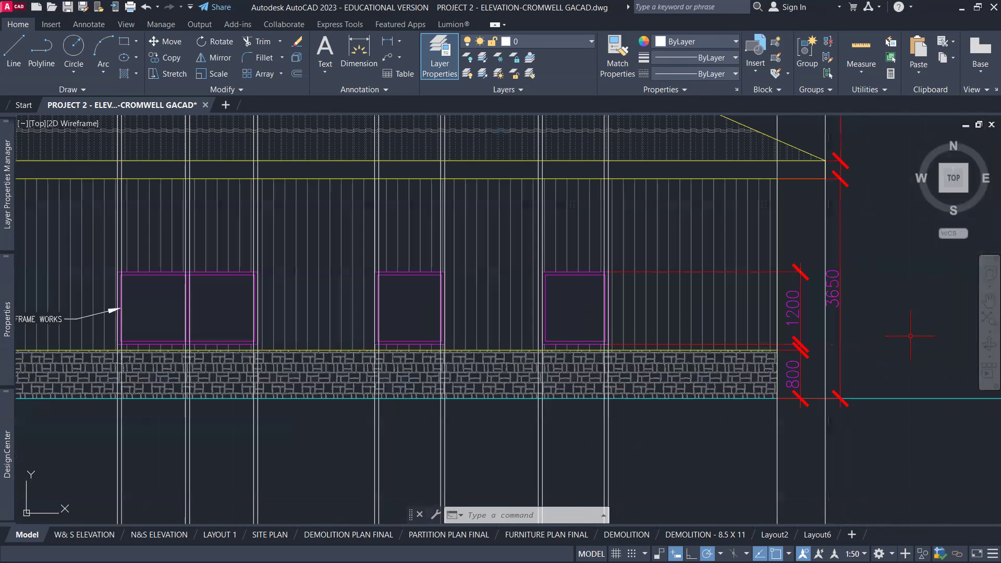
scroll(821, 308, "down", 6)
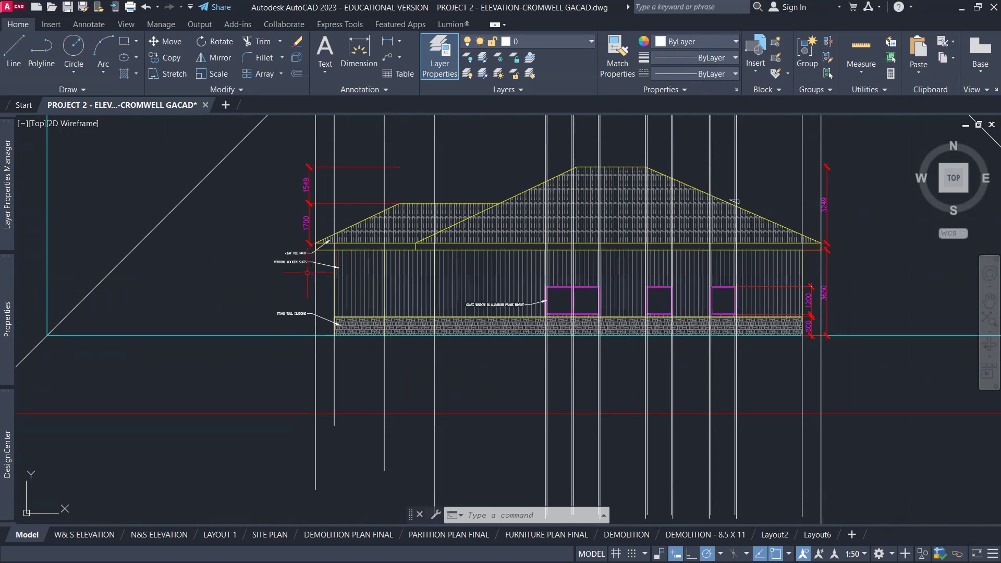
Examine the lower roof's west sloping edge in the south elevation and the matching hip and ridge lines in the floor plan
mouse_move(468, 369)
middle_mouse_down()
mouse_move(474, 376)
mouse_move(440, 442)
middle_mouse_up()
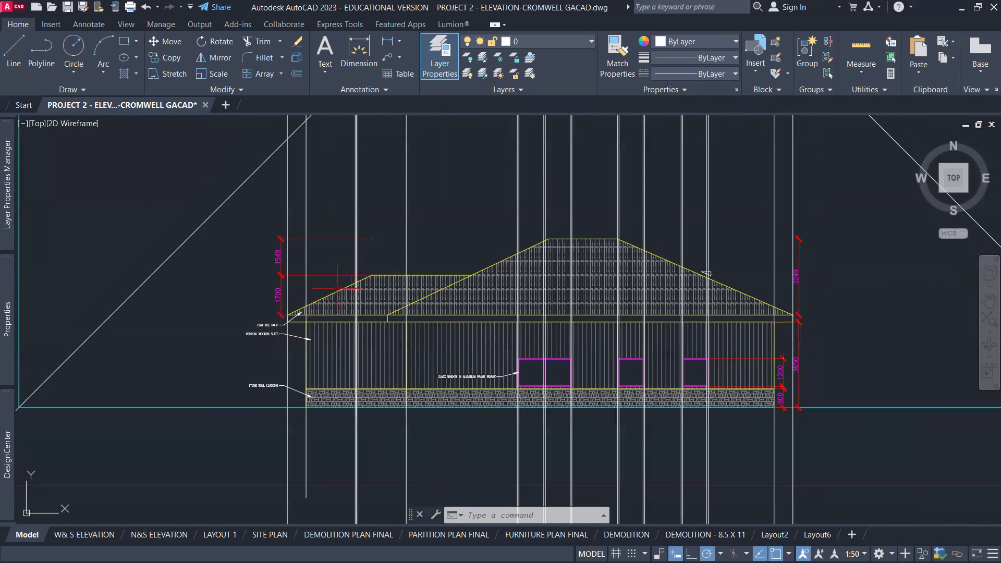
scroll(354, 282, "up", 4)
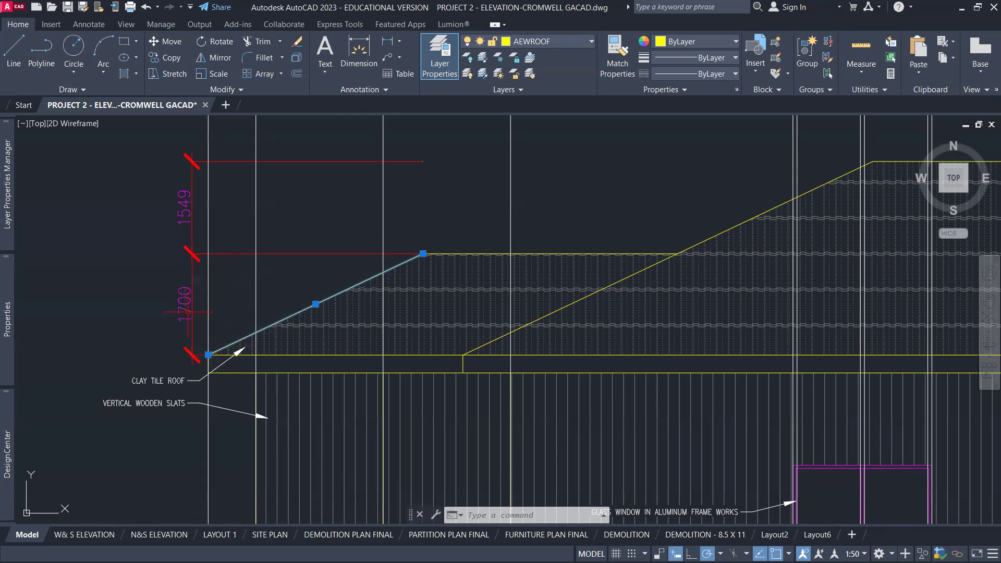
scroll(197, 285, "down", 6)
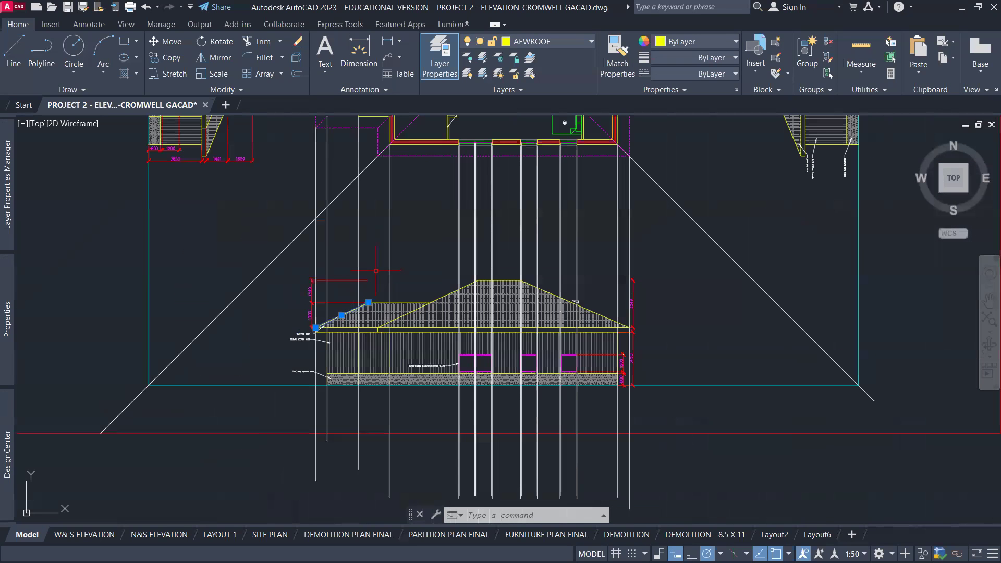
middle_click_drag(374, 301, 428, 424)
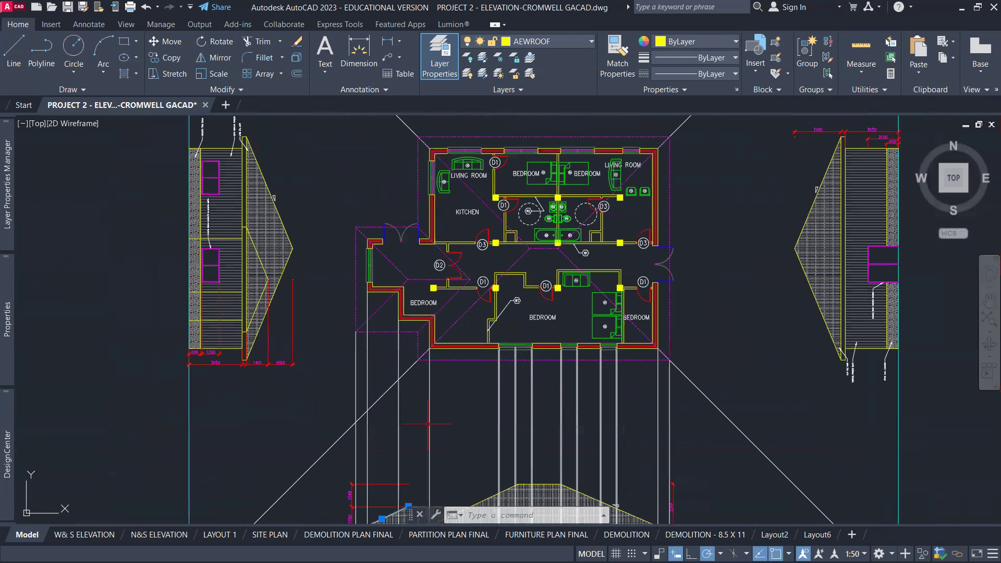
scroll(430, 323, "up", 2)
scroll(430, 323, "up", 2)
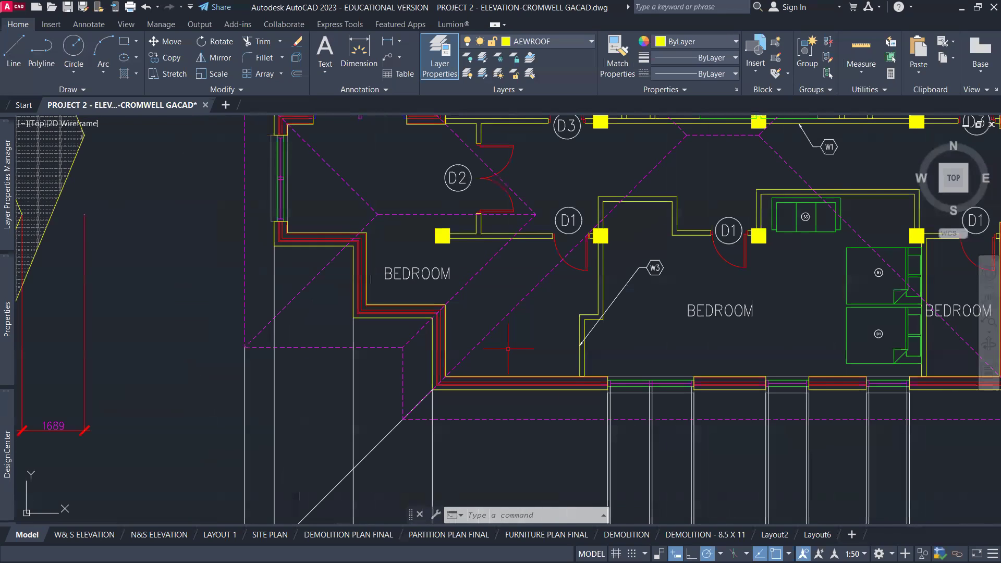
type("p")
key("Return")
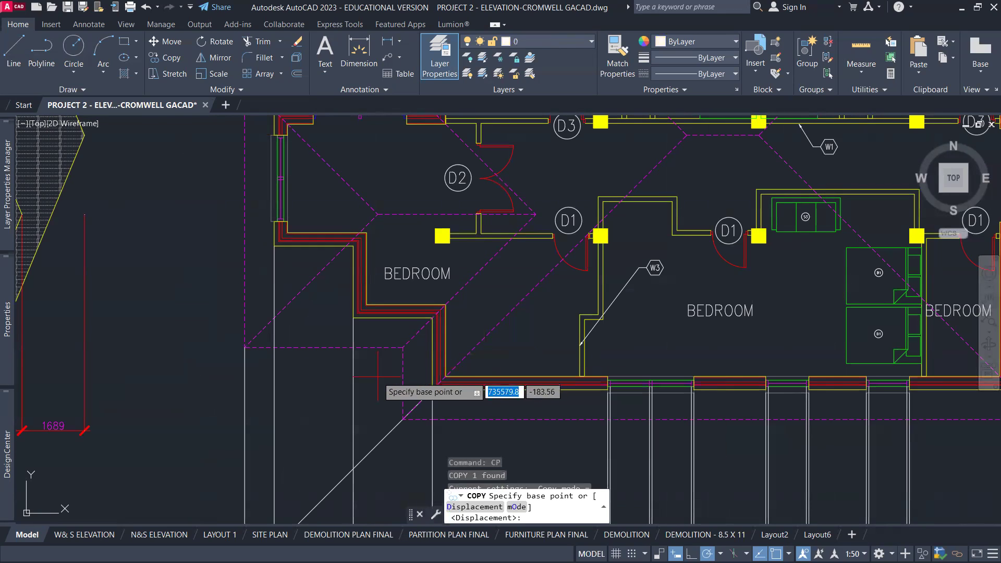
key("Escape")
key("Escape")
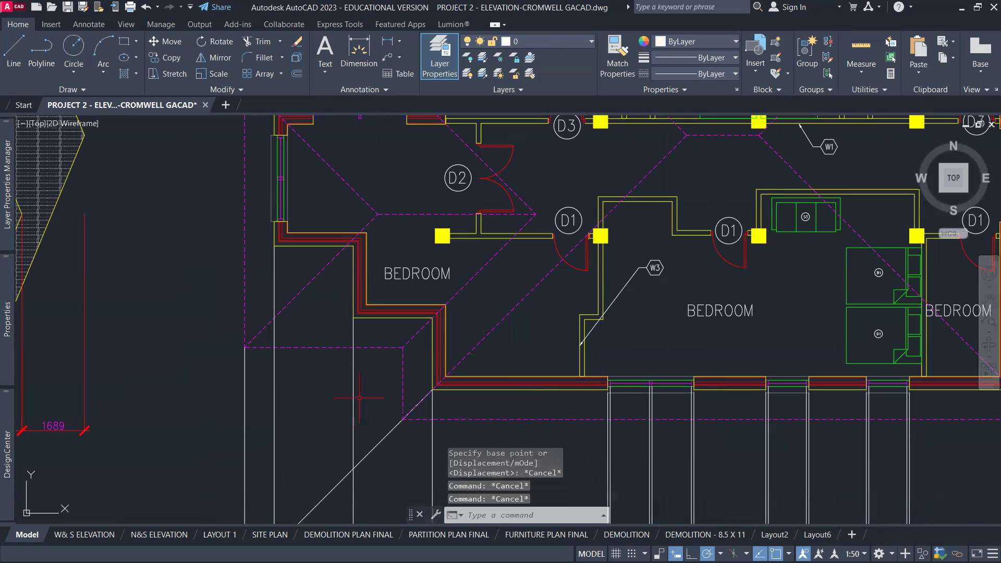
Copy the stepped bedroom wall's middle projection line from its upper end to the west end of the lower roof ridge in the plan
type("cp")
key("Return")
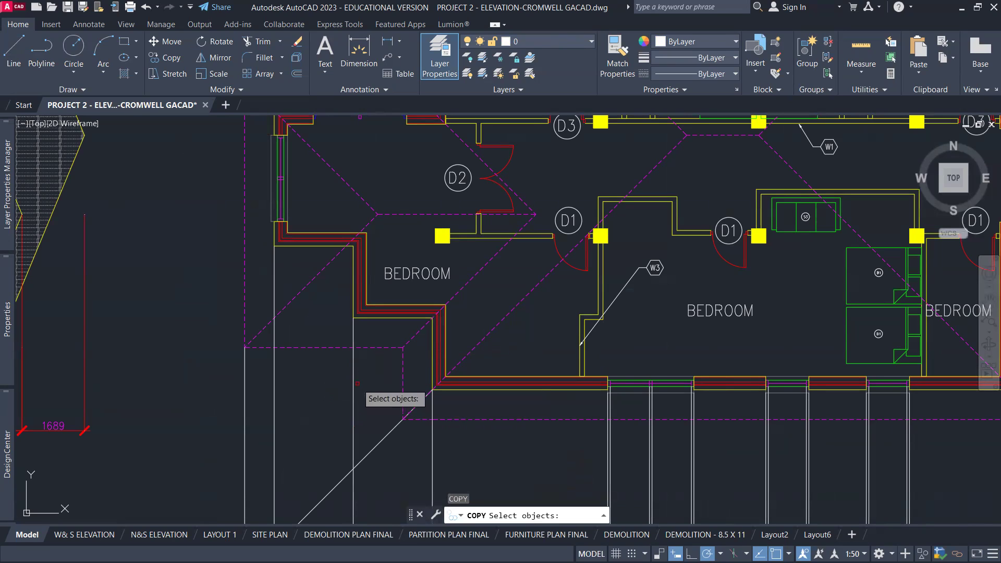
left_click(354, 381)
key("Return")
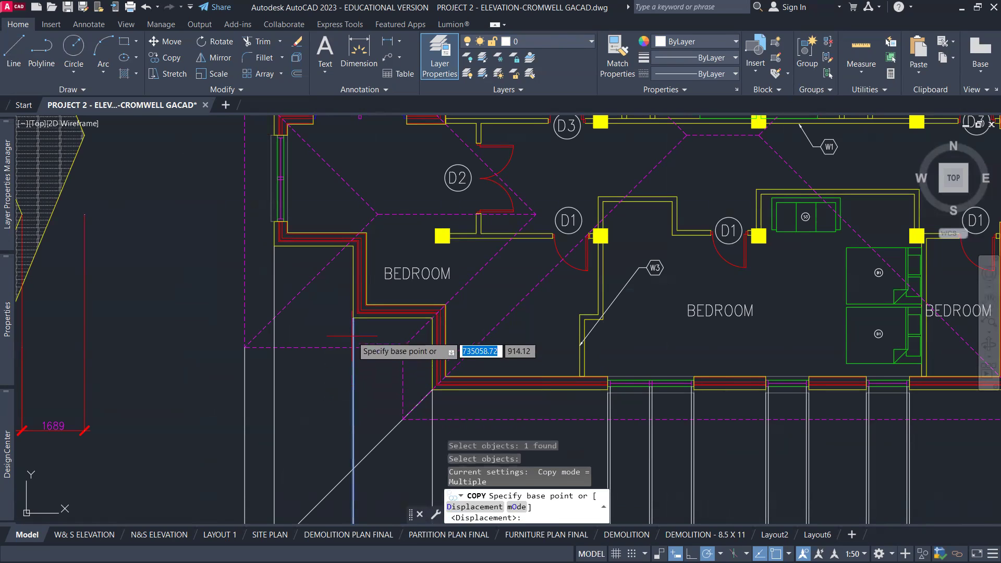
left_click(354, 319)
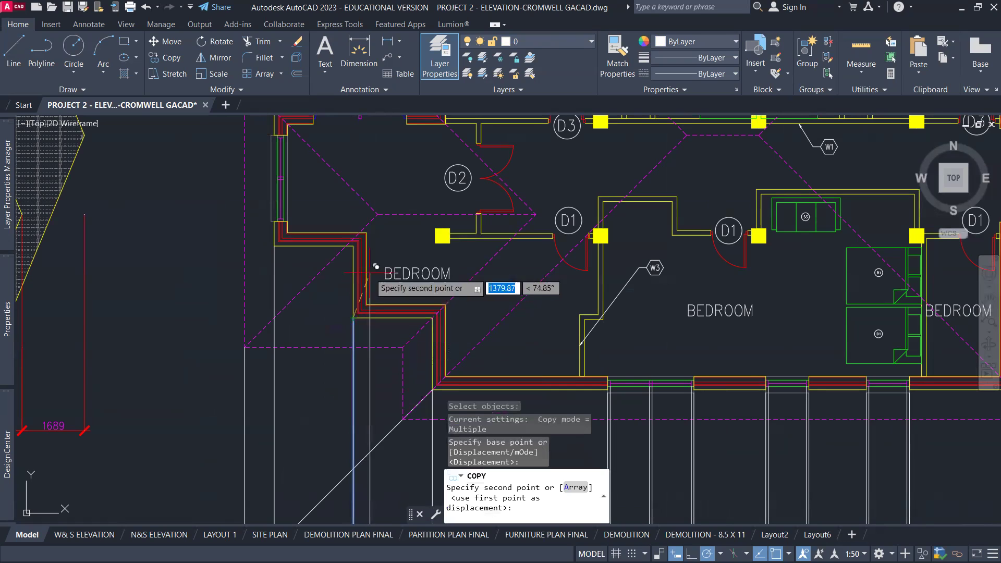
left_click(377, 214)
Copy the projection line to the lower roof ridge's east end and to both ends of the main roof ridge in the plan
scroll(396, 222, "up", 4)
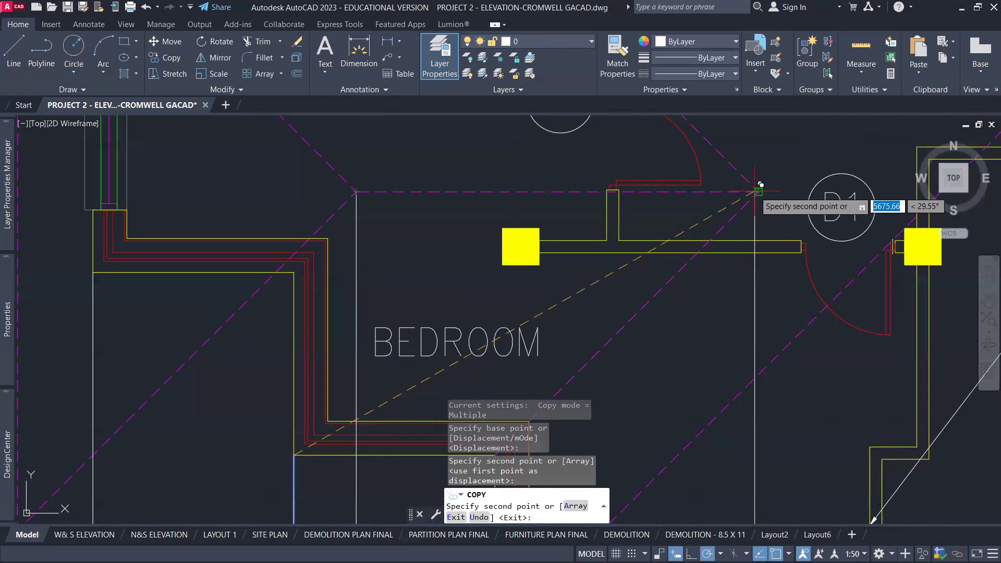
scroll(722, 273, "down", 3)
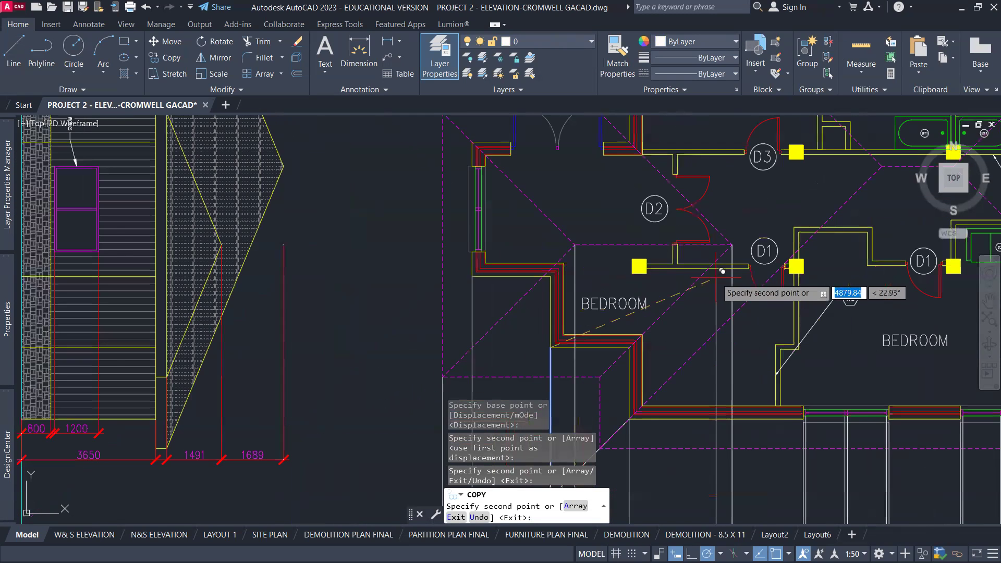
middle_click_drag(722, 271, 407, 344)
scroll(521, 250, "up", 2)
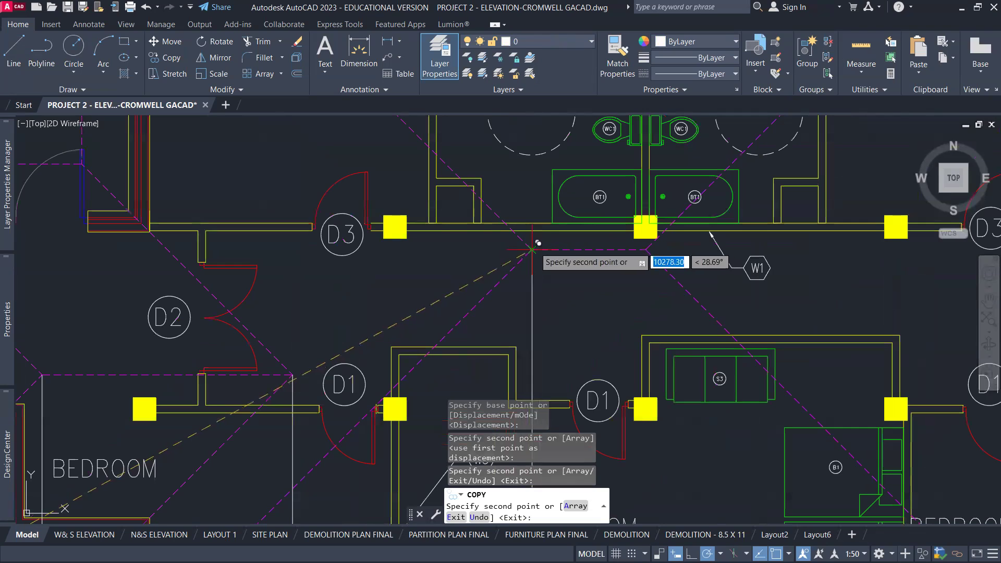
left_click(529, 255)
left_click(651, 244)
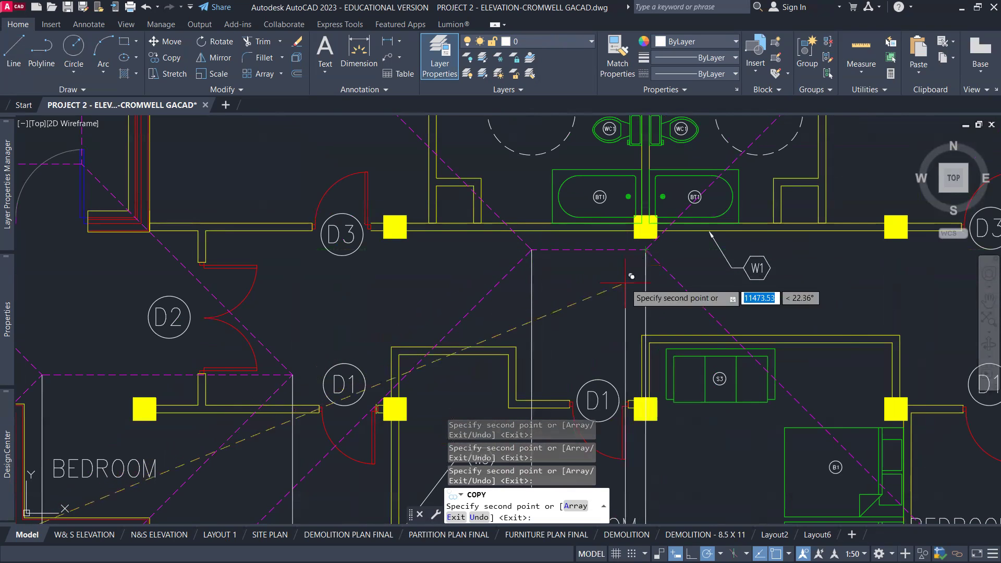
scroll(647, 250, "down", 4)
key("Escape")
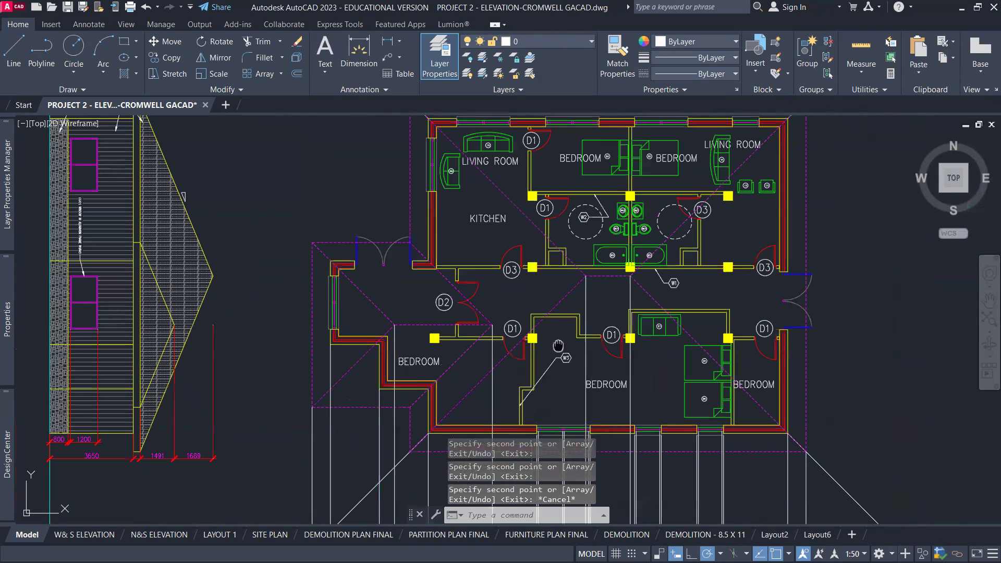
Compare the lower roof's ridge ends and height dimensions with the ridge projection lines in the south elevation
mouse_move(379, 470)
middle_mouse_down()
mouse_move(417, 317)
mouse_move(442, 137)
middle_mouse_up()
scroll(456, 347, "up", 8)
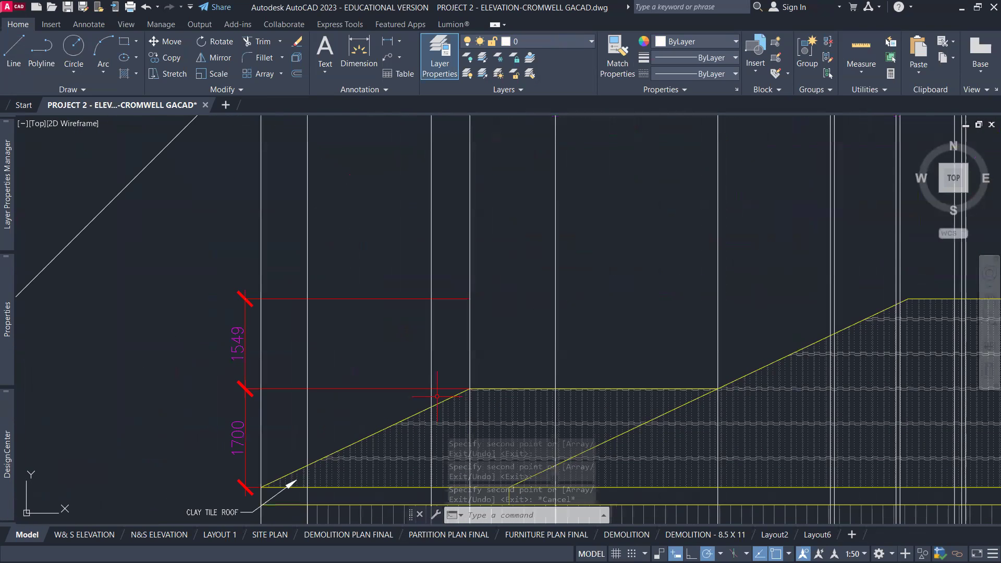
scroll(509, 377, "down", 2)
middle_click_drag(220, 427, 249, 332)
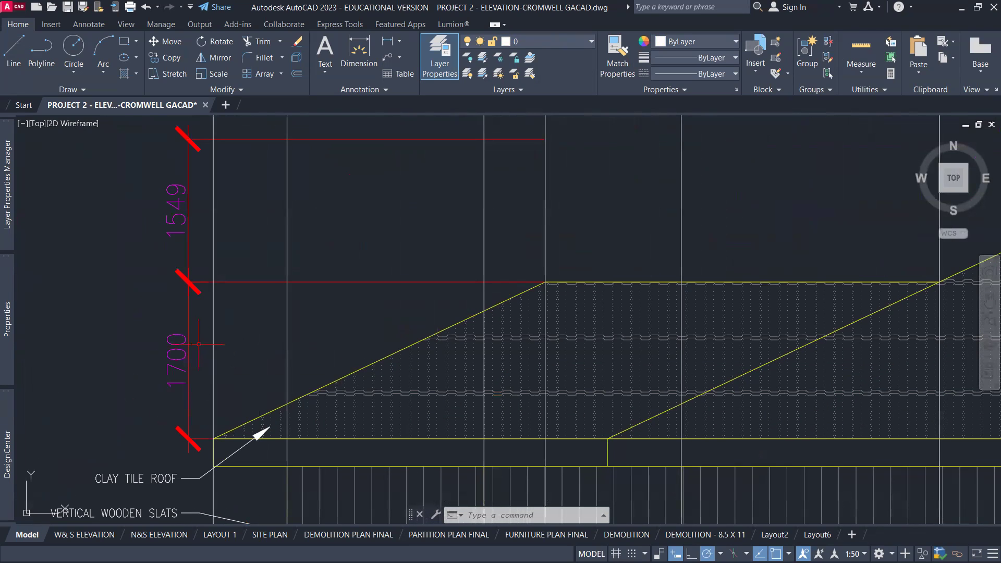
left_click(545, 231)
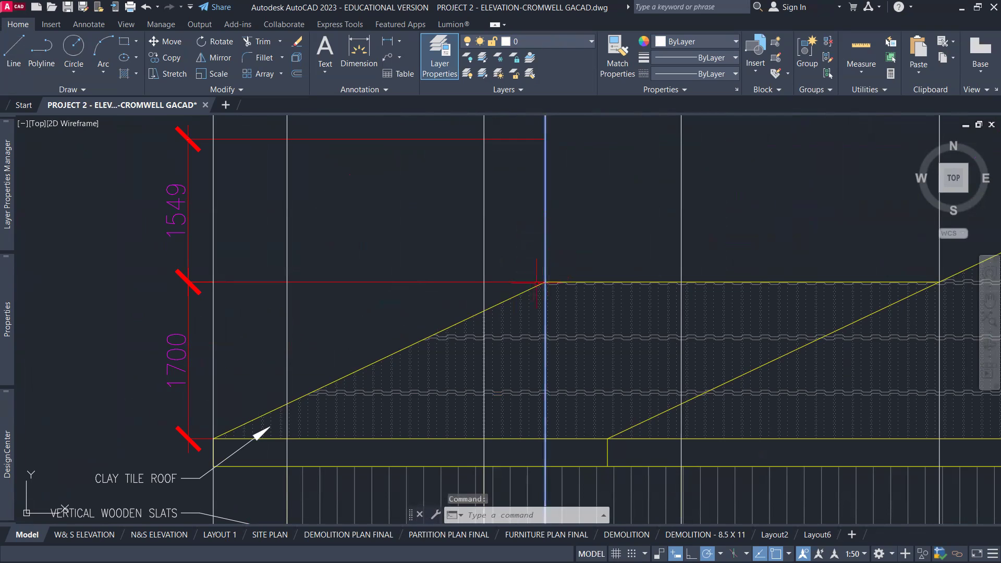
left_click(433, 283)
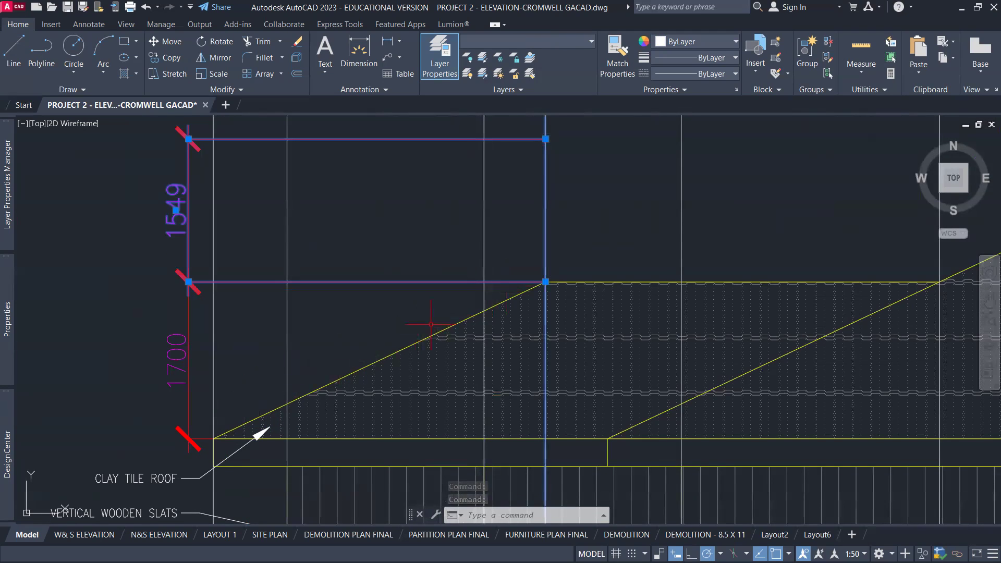
scroll(476, 339, "down", 3)
middle_click_drag(530, 363, 368, 347)
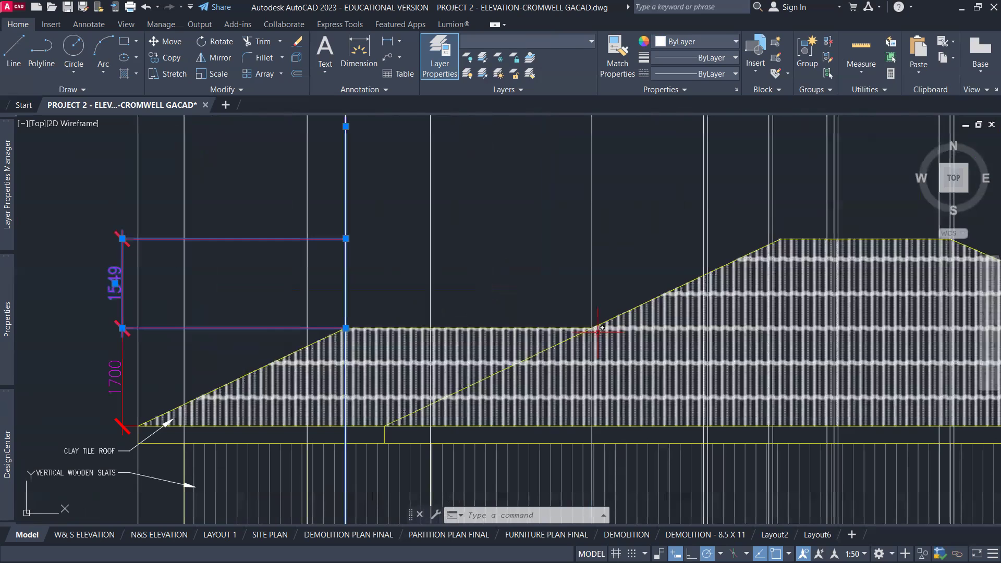
scroll(590, 327, "up", 4)
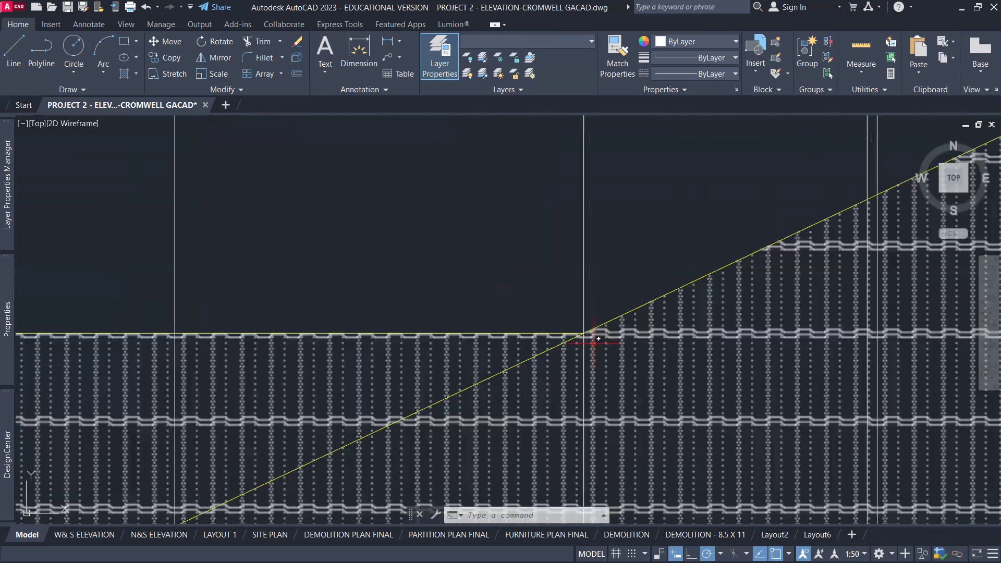
scroll(586, 280, "down", 5)
Trace the main ridge projection lines from the floor plan down to the main roof's ridge and east slope in the elevation
middle_click_drag(586, 280, 568, 466)
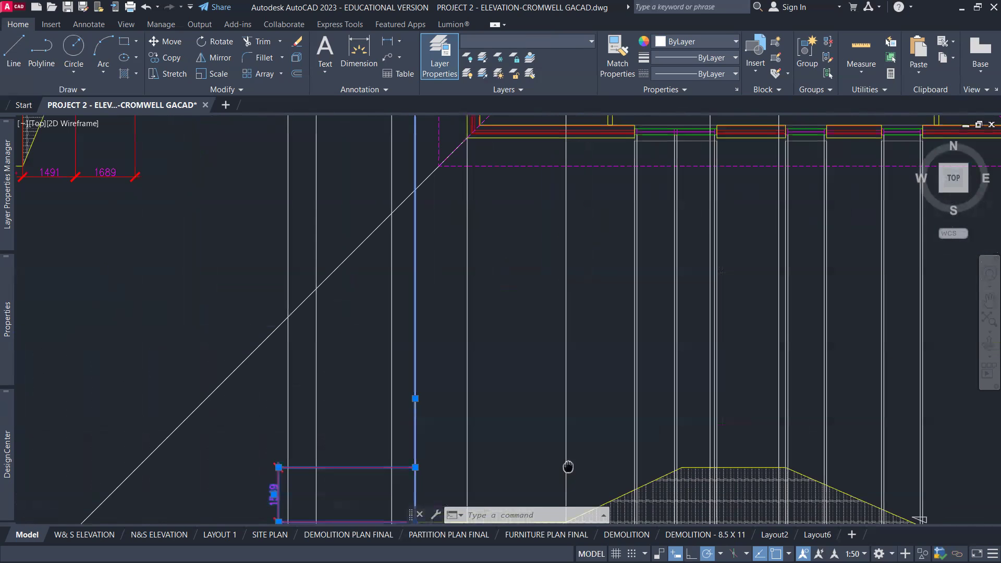
middle_click_drag(572, 277, 558, 504)
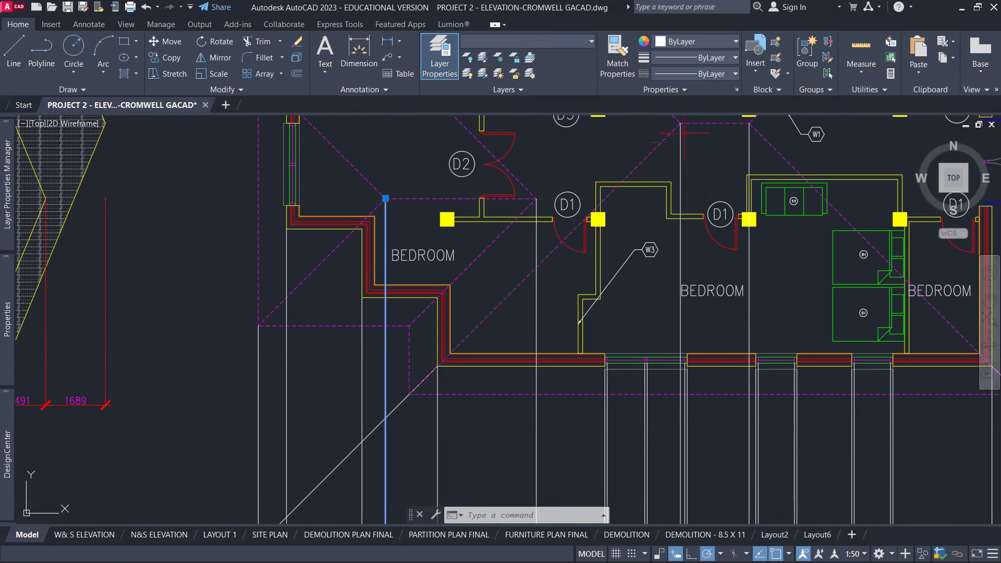
scroll(685, 133, "down", 5)
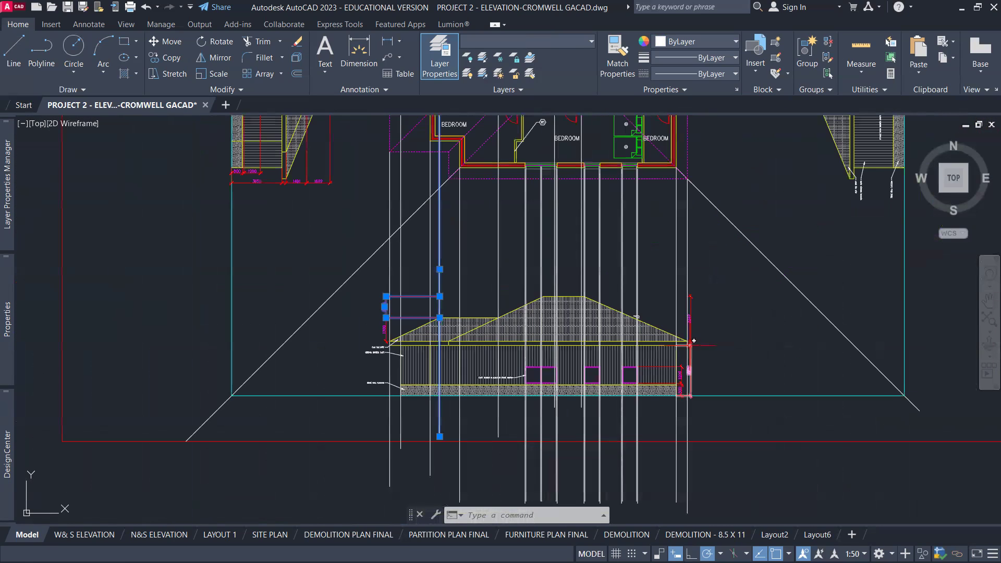
scroll(694, 341, "up", 5)
scroll(680, 282, "up", 3)
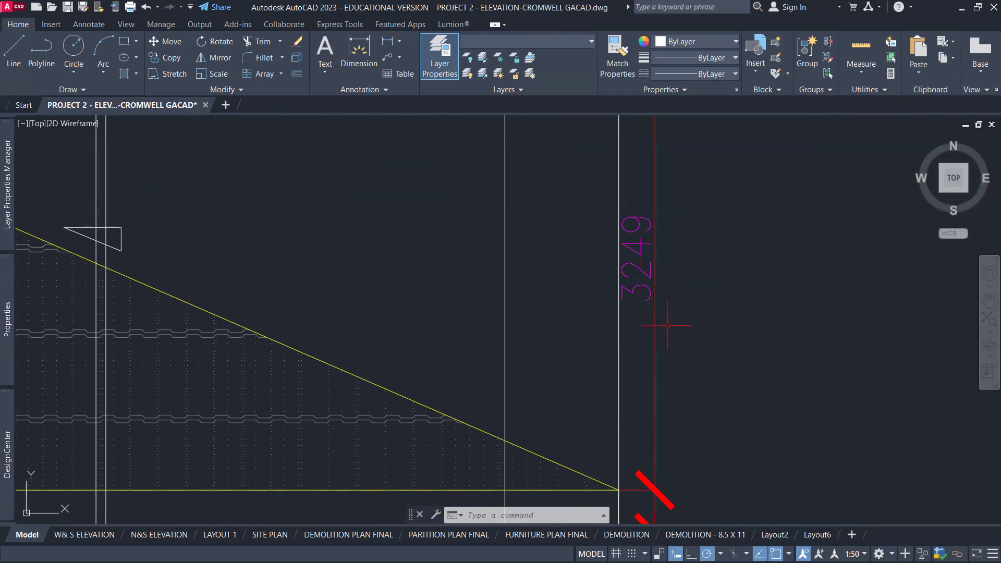
scroll(668, 325, "down", 2)
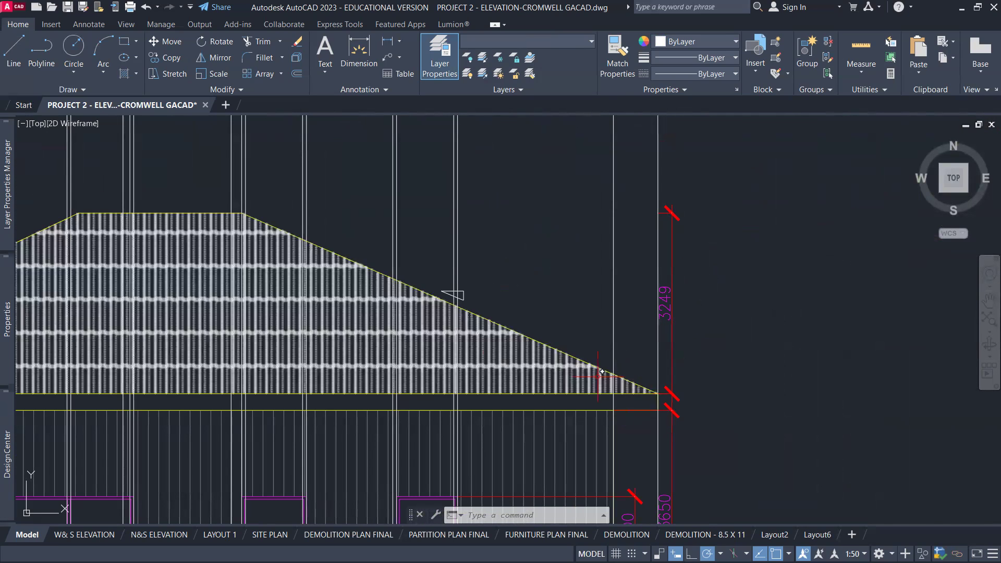
scroll(235, 223, "up", 2)
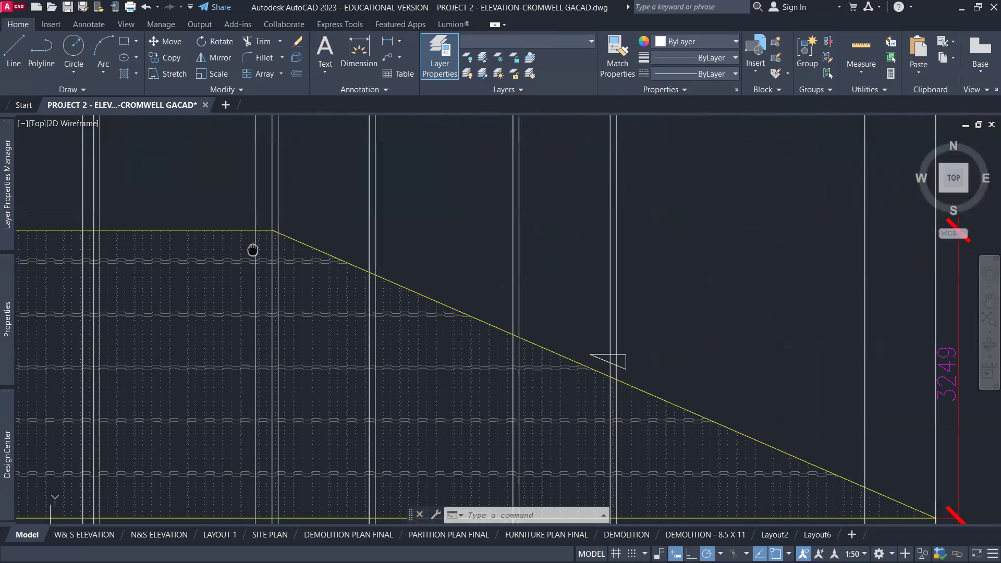
Check where the projection line just east of the elevation's main ridge end starts in the floor plan
left_click(464, 269)
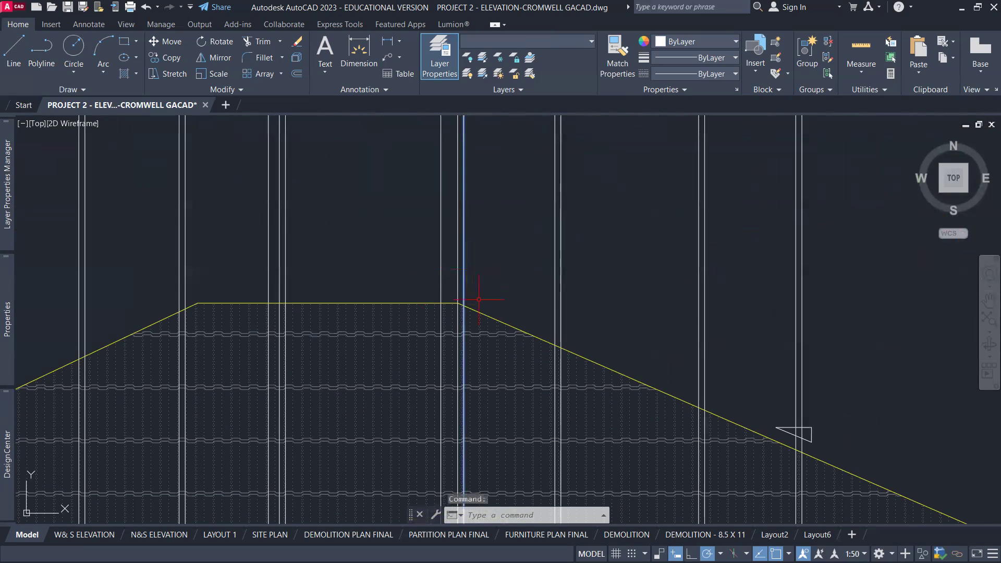
scroll(478, 290, "down", 2)
scroll(474, 290, "down", 4)
middle_click_drag(502, 208, 520, 481)
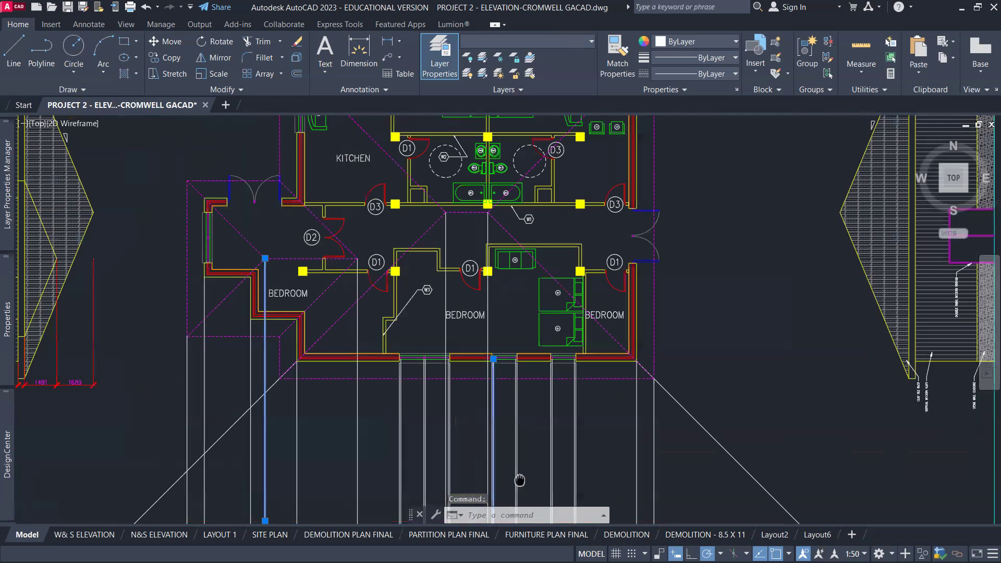
scroll(495, 235, "up", 6)
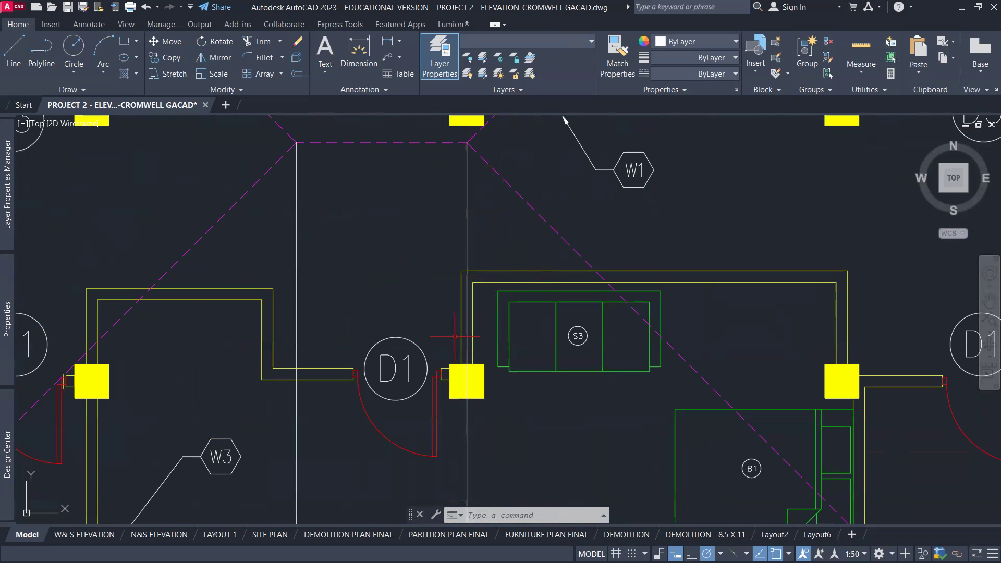
scroll(467, 334, "down", 6)
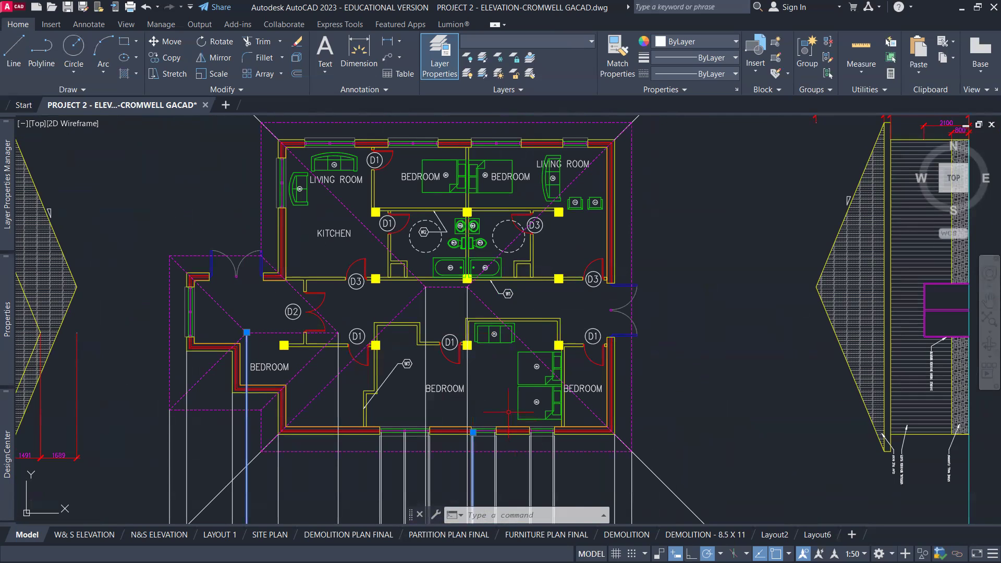
scroll(508, 412, "down", 2)
middle_click_drag(552, 388, 554, 218)
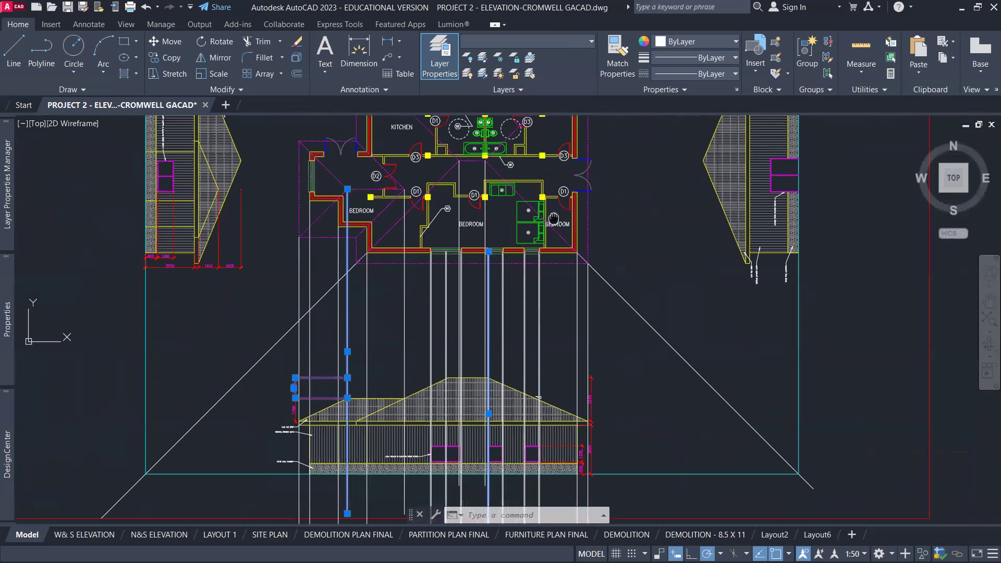
Identify the projection line from the plan's east ridge end and compare it with the main ridge's east end in the elevation
scroll(488, 386, "up", 6)
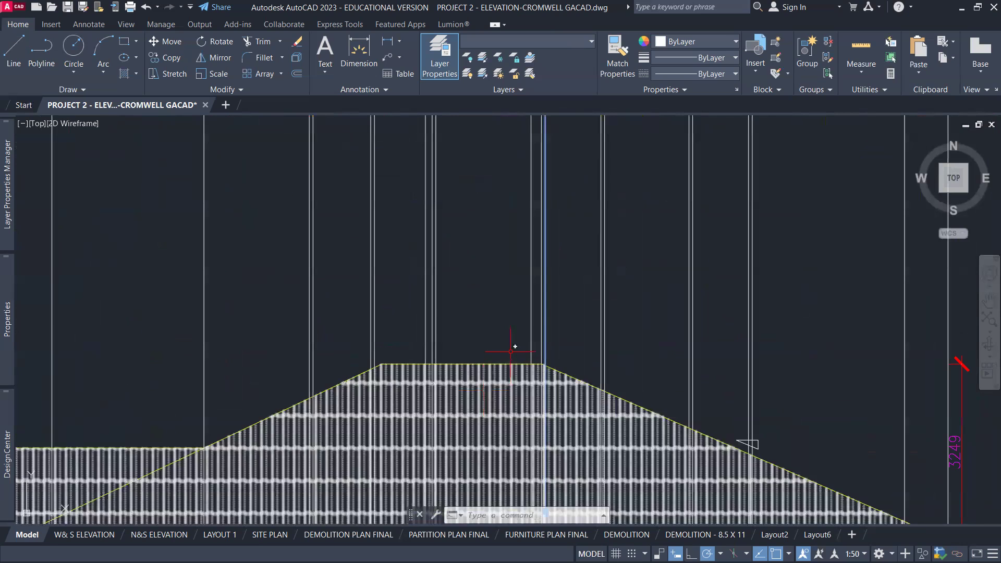
left_click(531, 320)
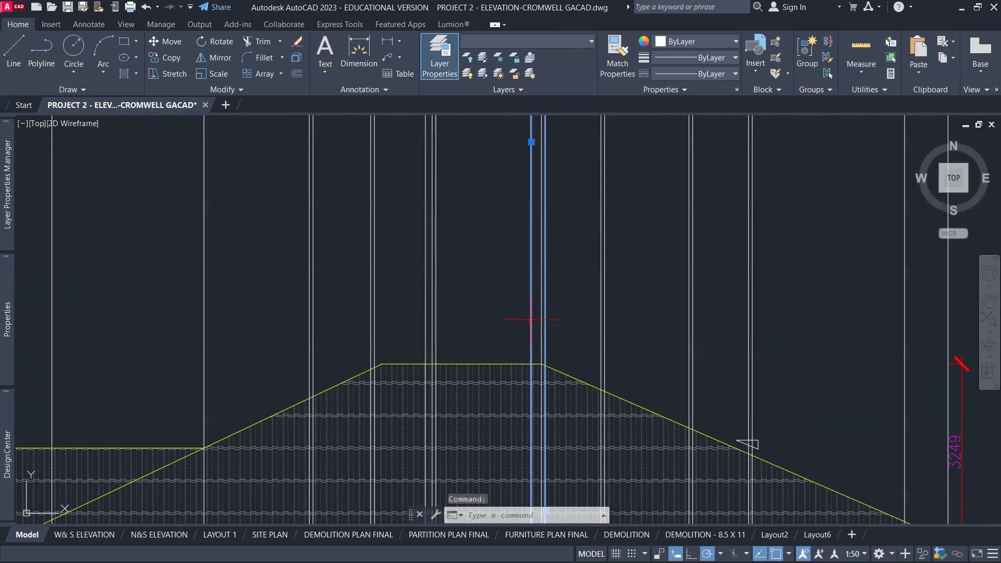
scroll(564, 326, "down", 4)
middle_click_drag(563, 281, 566, 399)
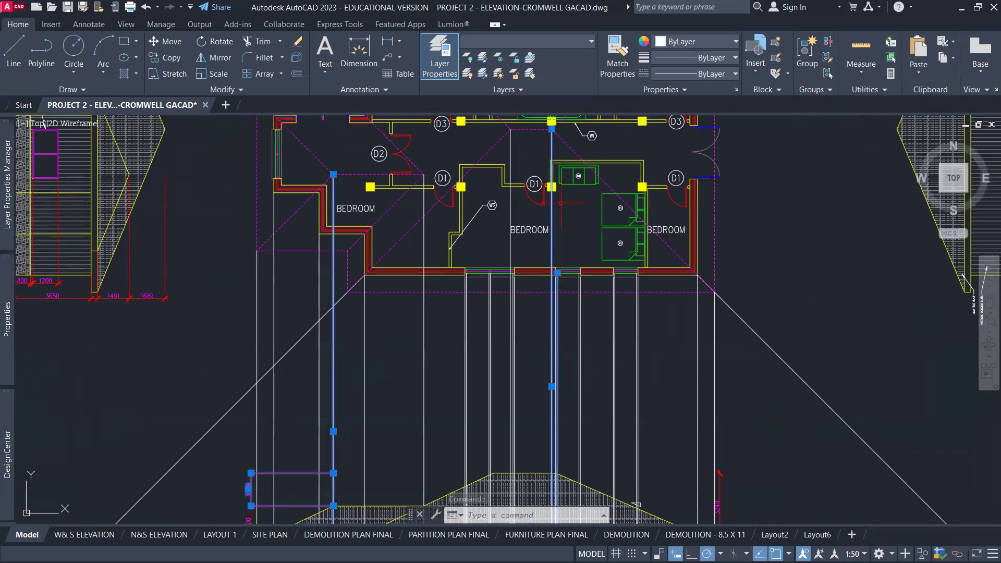
middle_click_drag(619, 369, 579, 240)
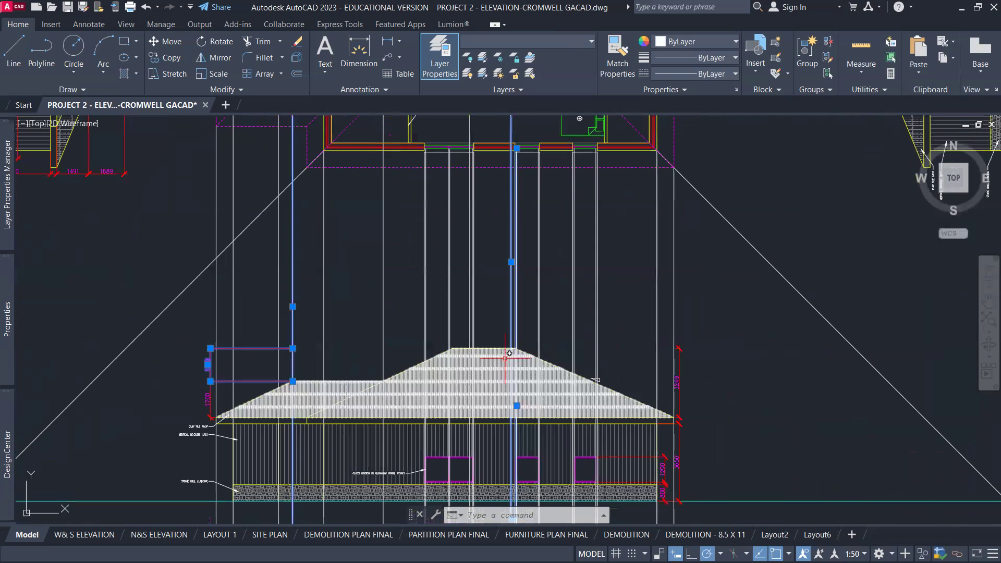
scroll(547, 347, "up", 3)
scroll(548, 347, "down", 2)
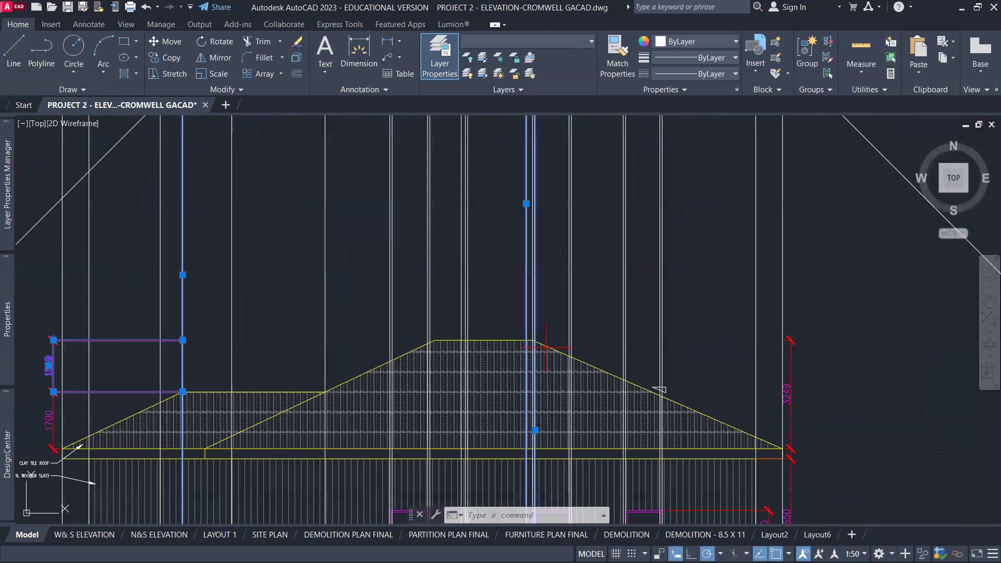
scroll(547, 347, "up", 2)
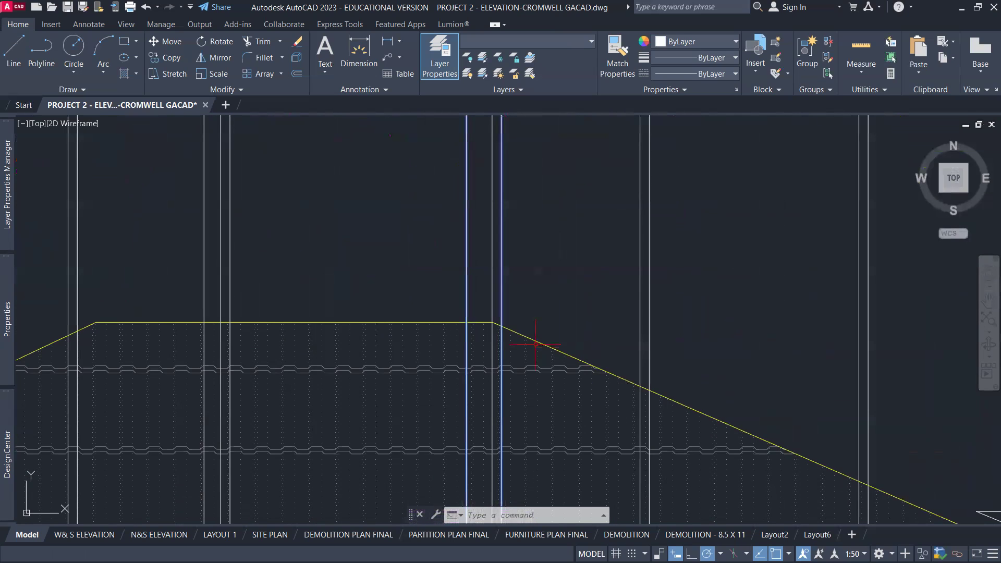
Stretch the east slope's upper end and the main ridge's east end onto the projection line from the plan's east ridge end
left_click(538, 343)
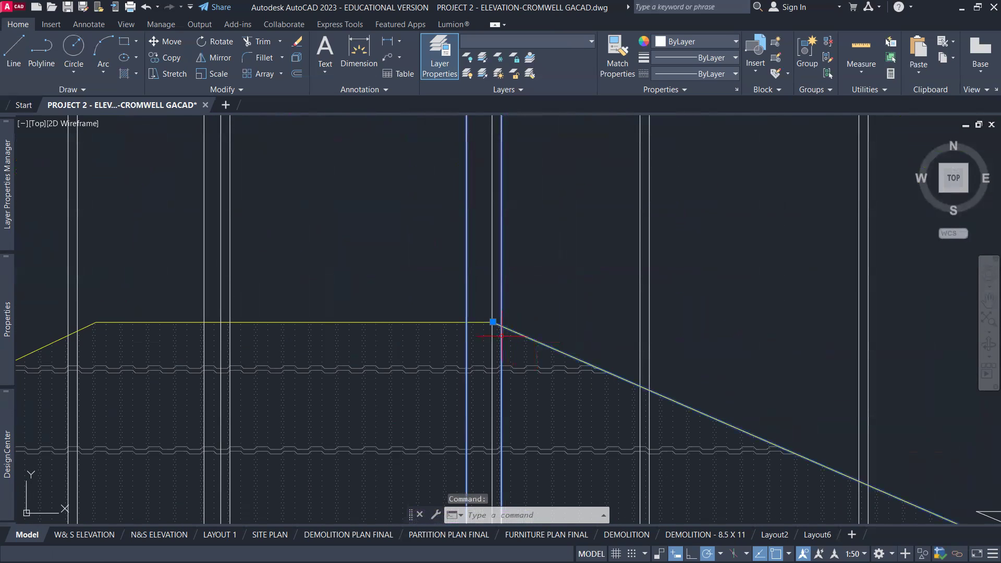
left_click(493, 322)
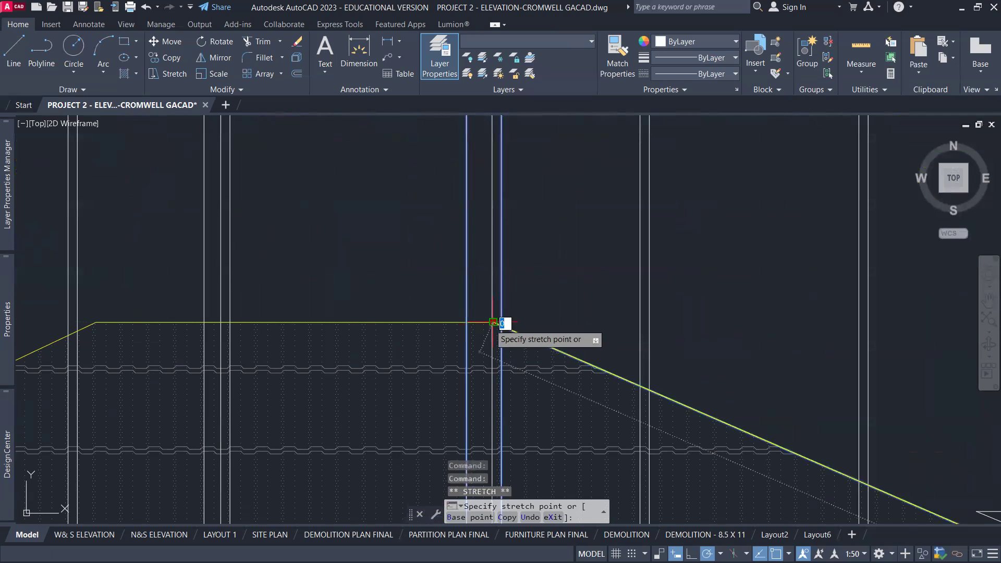
left_click(467, 323)
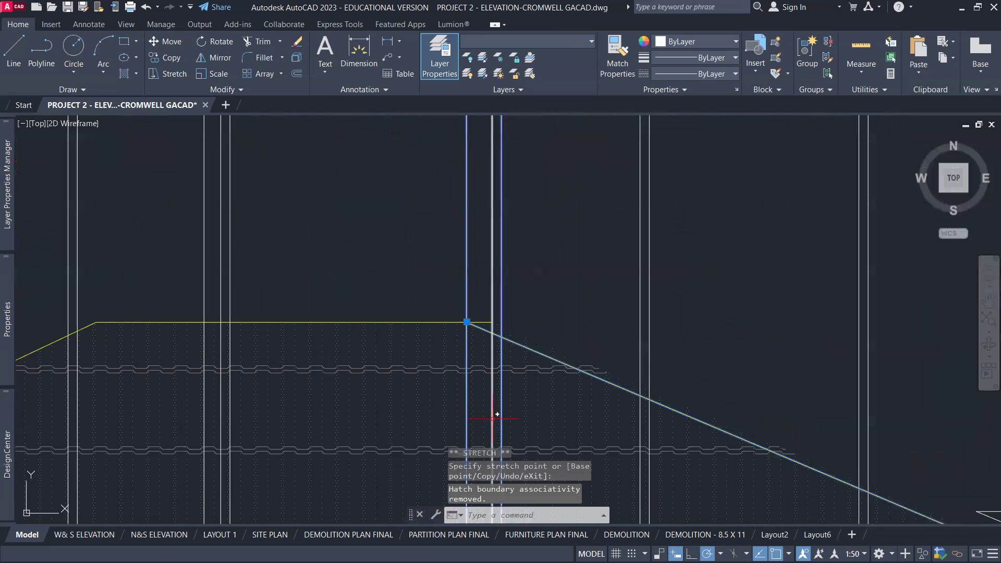
scroll(476, 374, "down", 1)
scroll(477, 373, "up", 1)
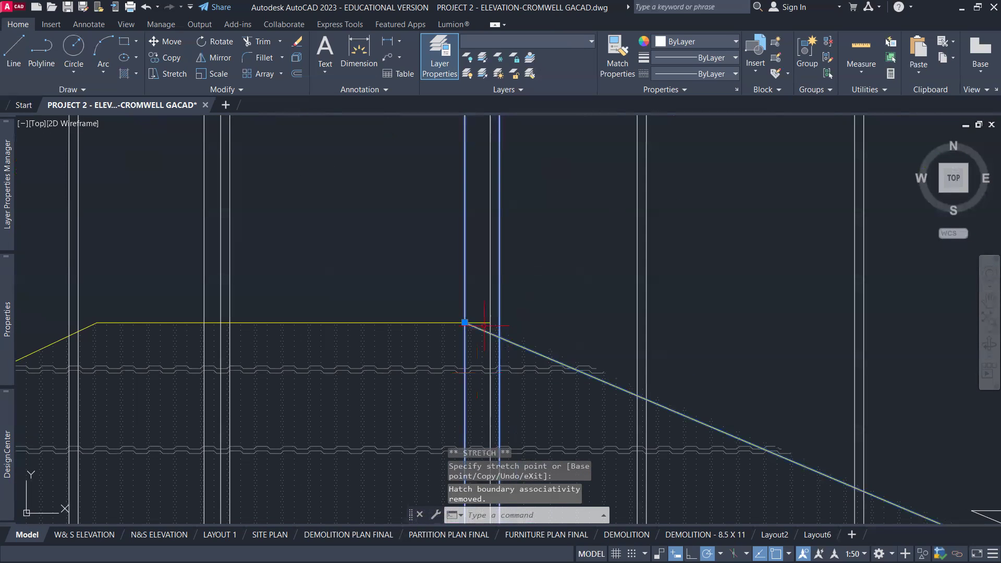
left_click(486, 323)
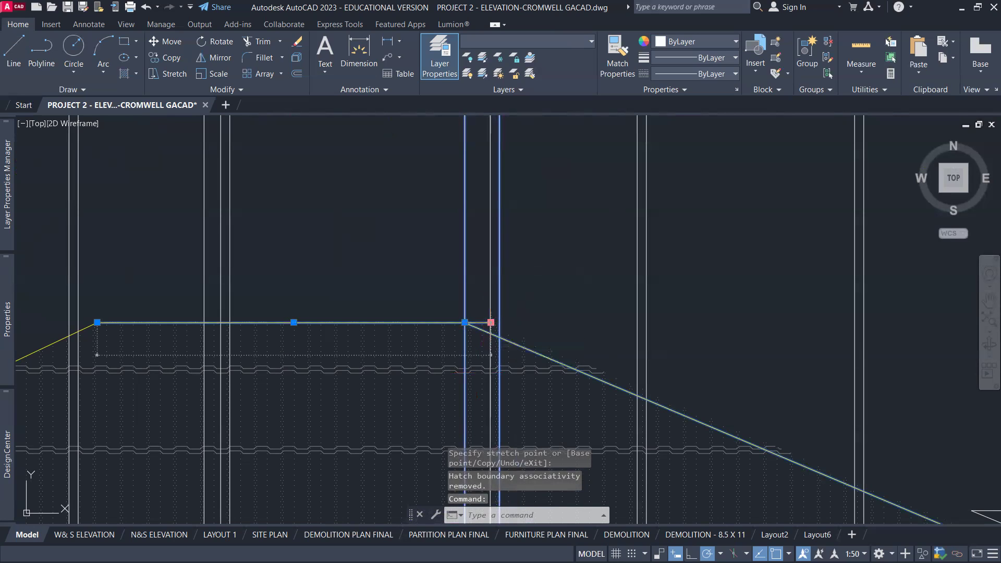
left_click(491, 322)
left_click(465, 322)
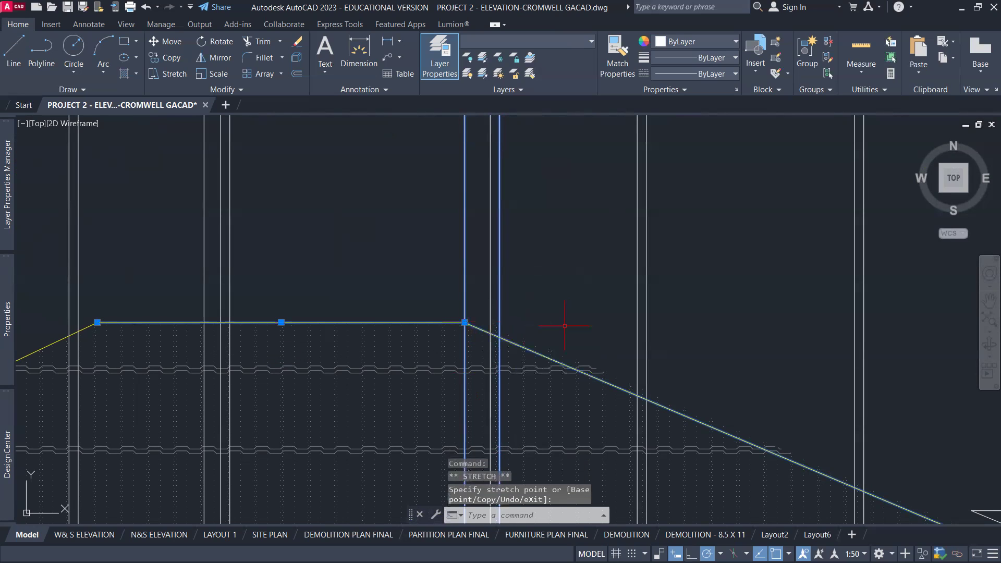
Stretch the main roof tile hatch's upper east corner onto the ridge's new east end
left_click(563, 399)
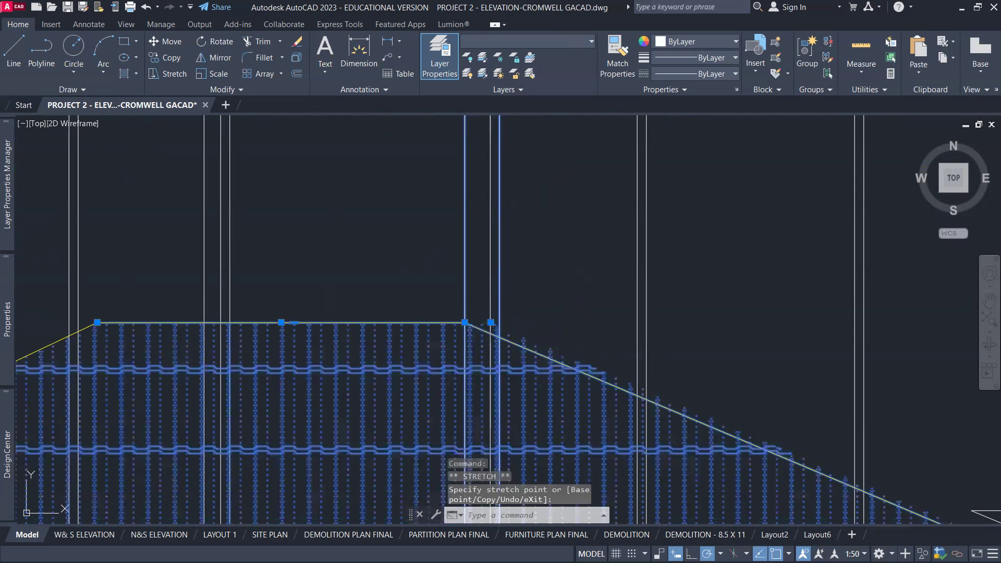
left_click(491, 324)
left_click(465, 323)
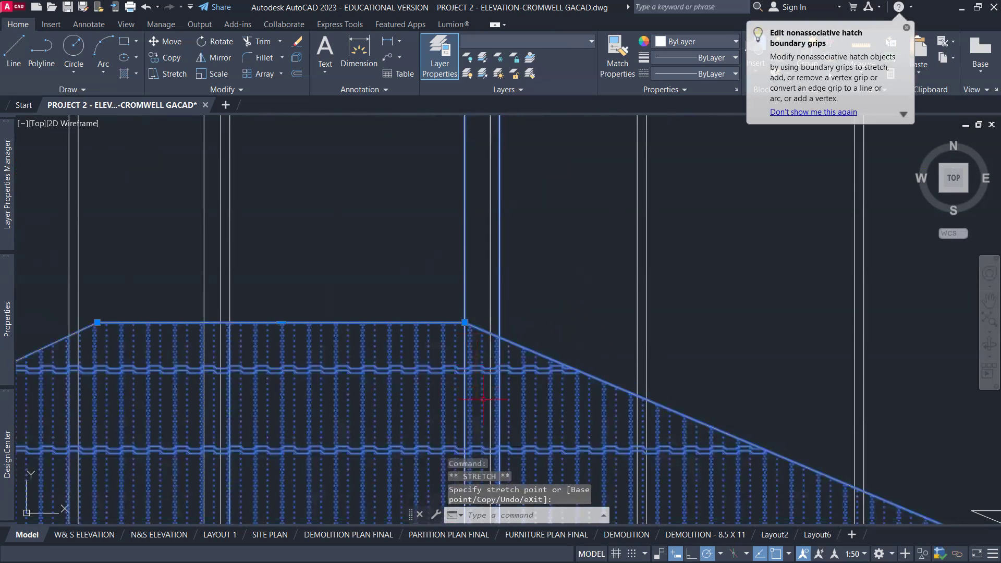
middle_click_drag(354, 298, 631, 301)
key("Escape")
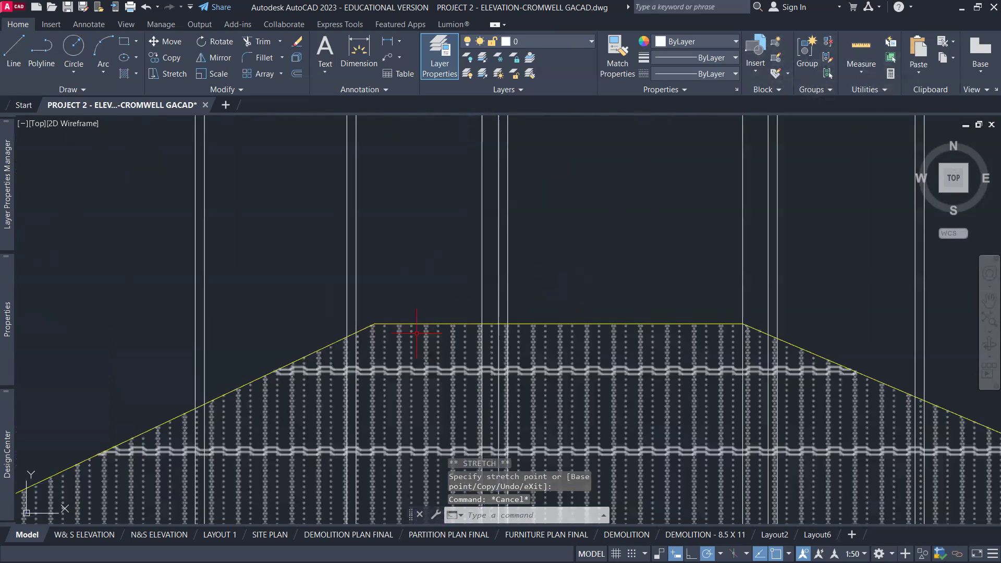
Find the projection line from the plan's west ridge end and stretch the main roof's west slope upper end onto it
scroll(418, 295, "down", 2)
scroll(402, 326, "down", 6)
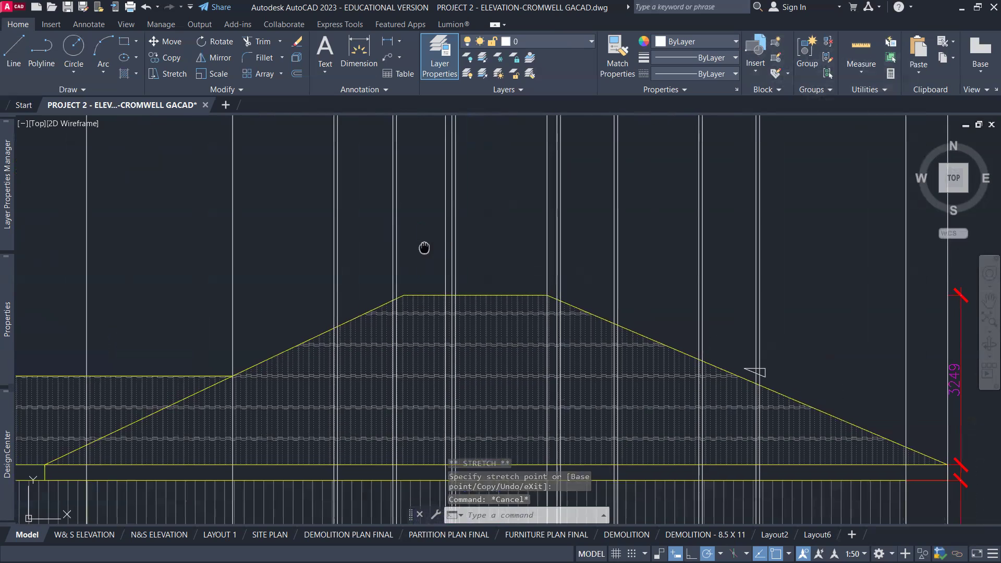
scroll(523, 237, "up", 6)
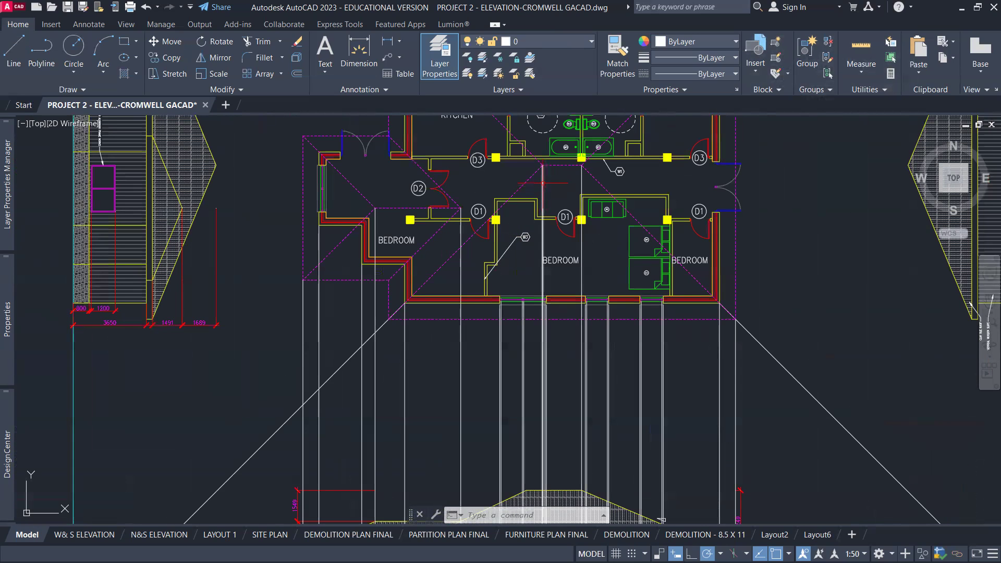
left_click(543, 442)
middle_click_drag(542, 442, 537, 236)
scroll(557, 293, "up", 6)
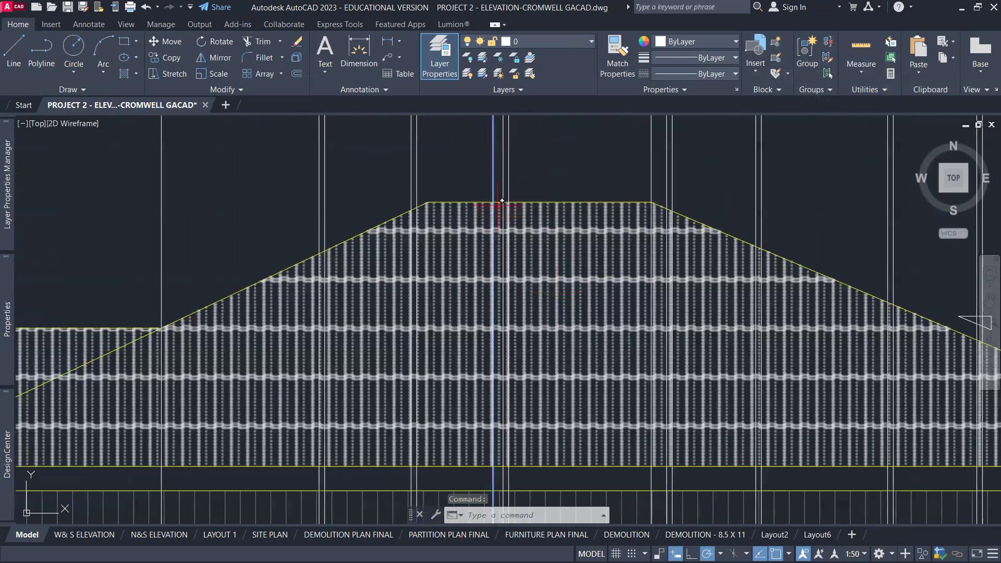
left_click(401, 214)
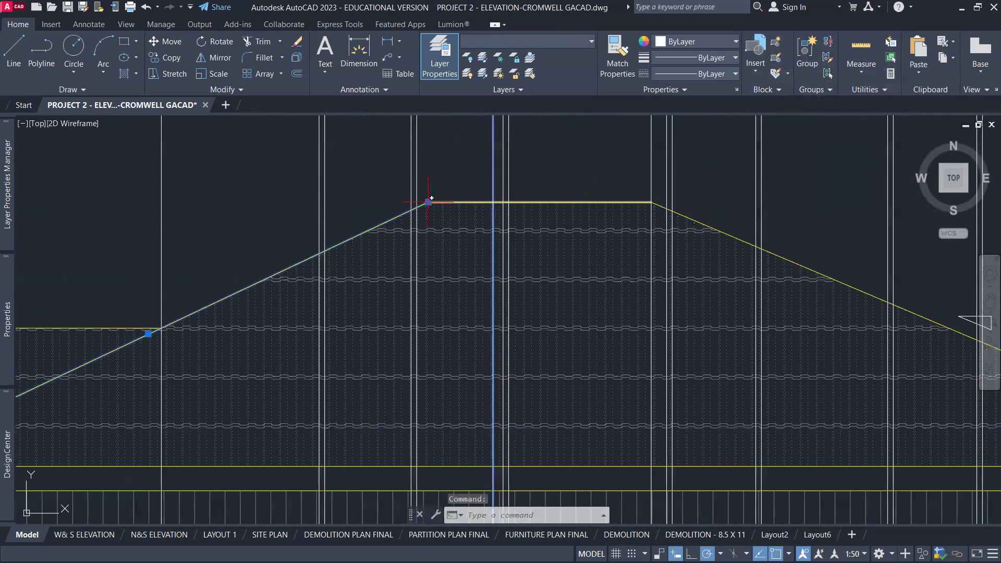
left_click(428, 202)
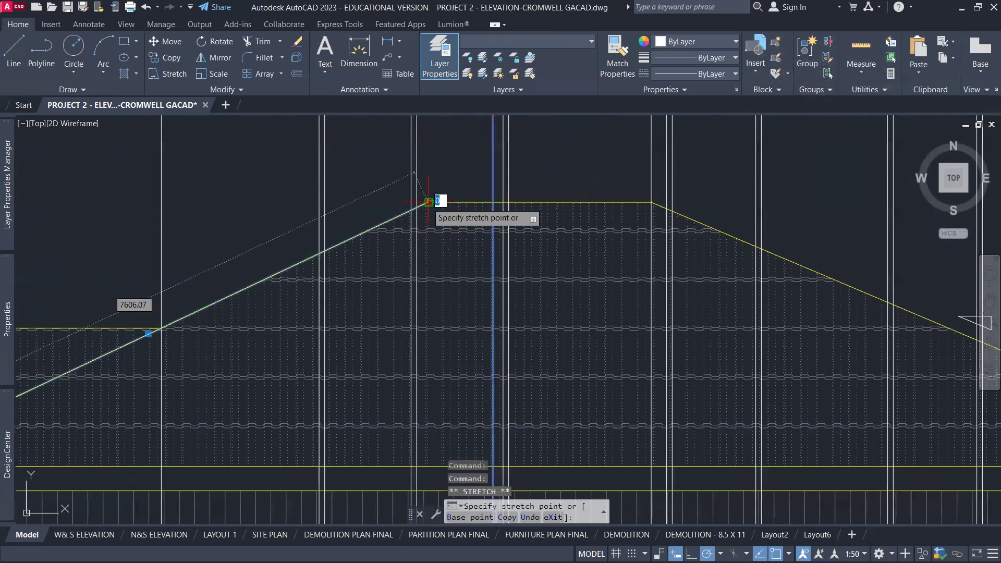
left_click(494, 203)
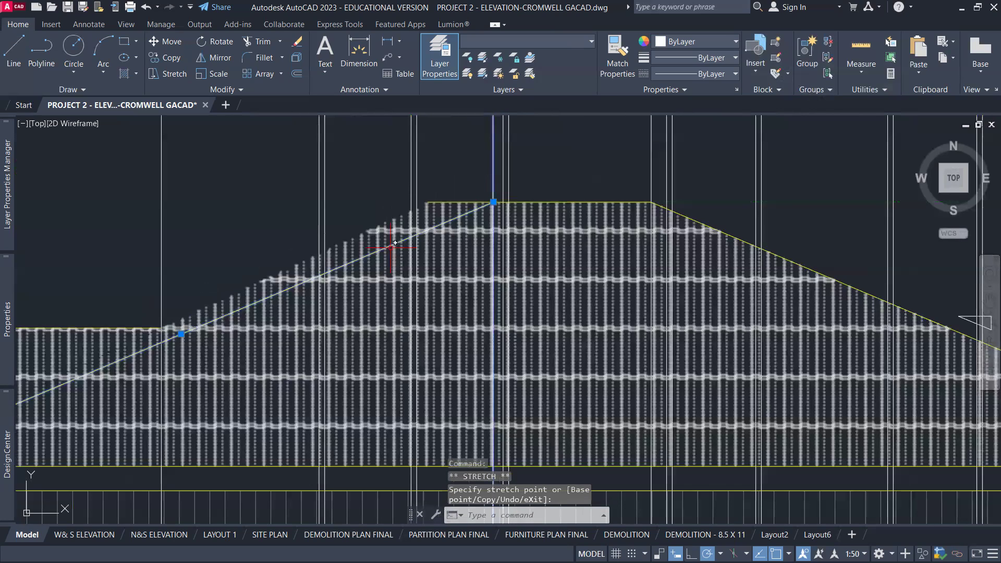
Stretch the roof tile hatch's upper west corner to the west slope's new upper end
left_click(427, 217)
key("Escape")
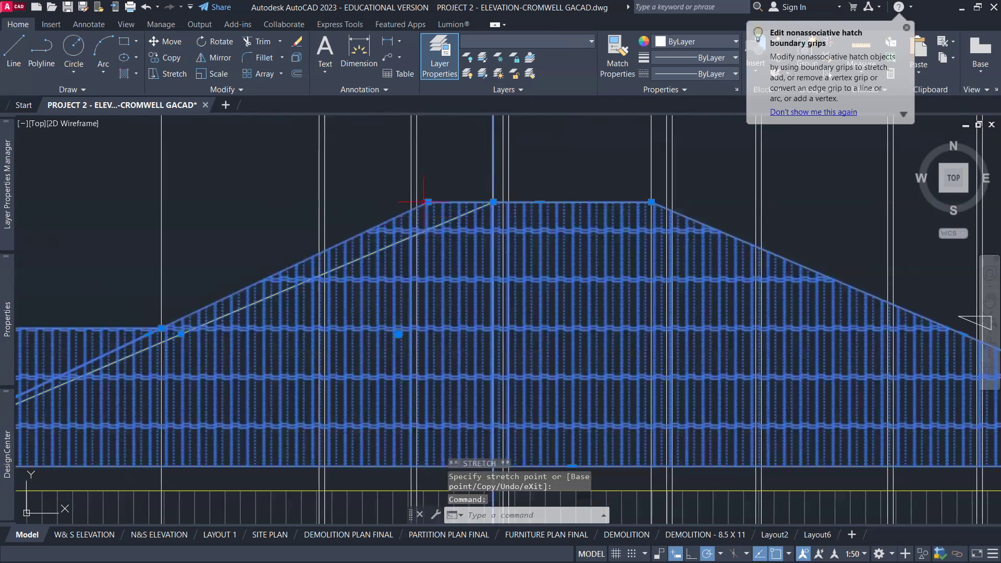
left_click(429, 202)
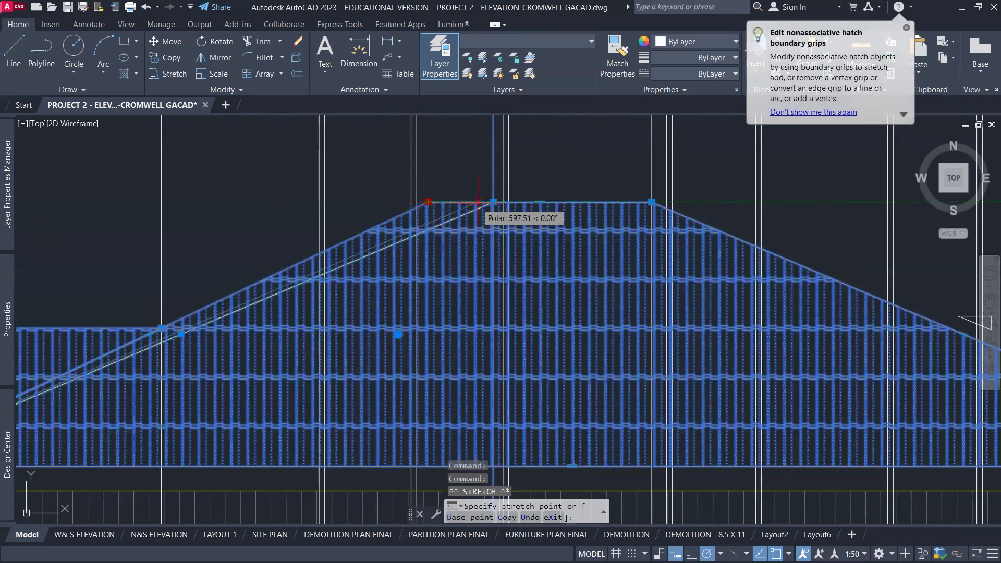
left_click(494, 202)
key("Escape")
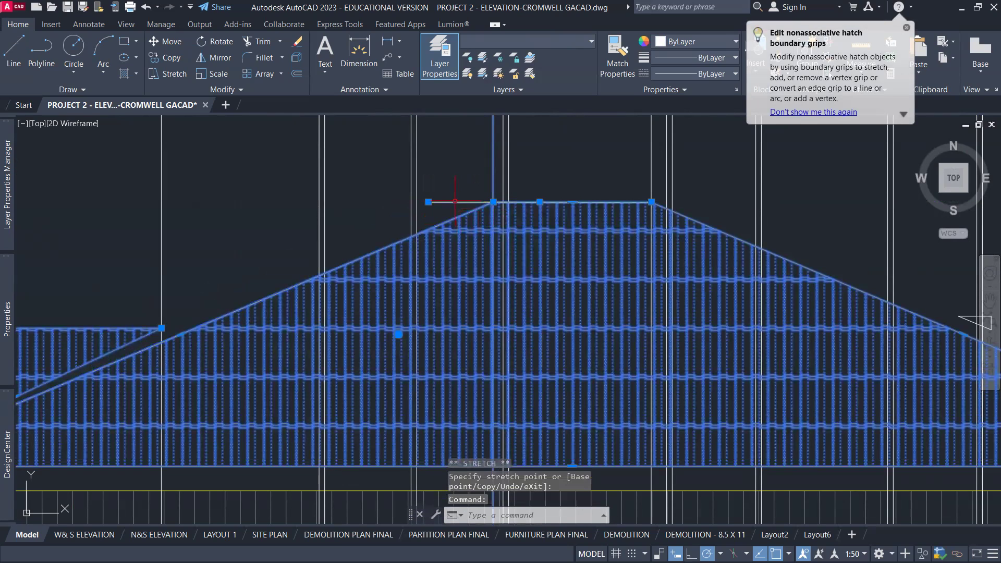
Shorten the main ridge line by stretching its west end to the west slope's upper end
left_click(429, 202)
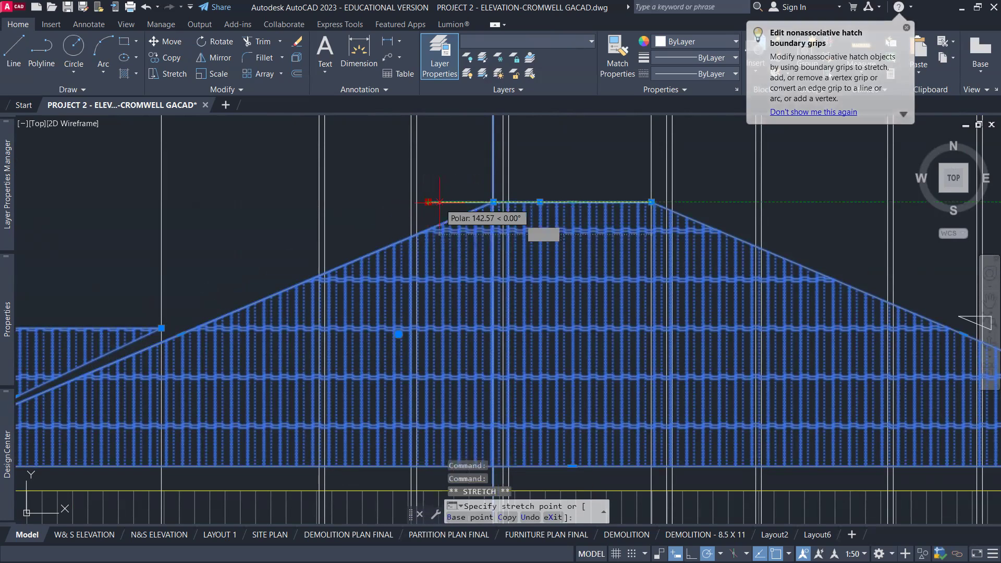
left_click(493, 202)
middle_click_drag(300, 253, 485, 239)
scroll(485, 240, "down", 3)
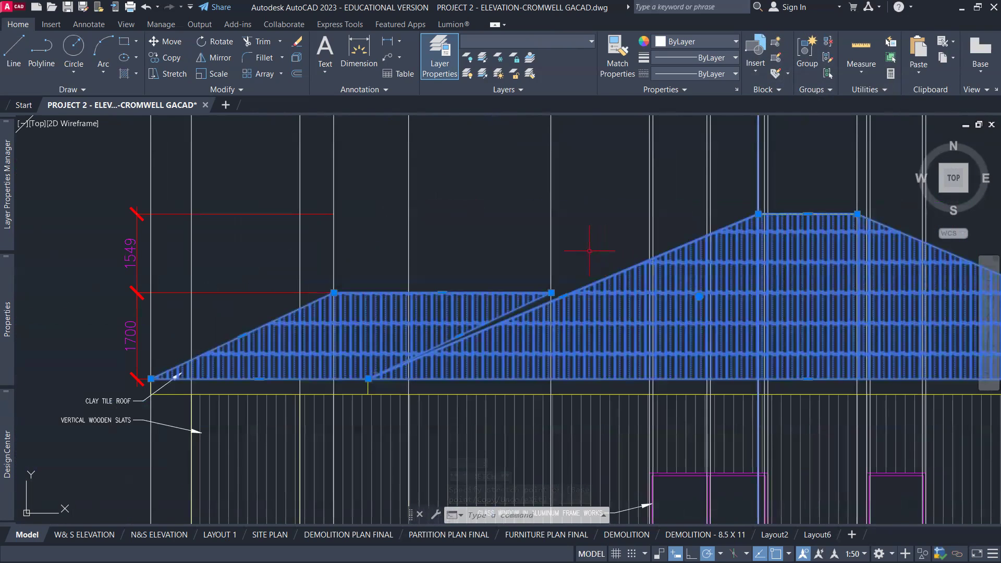
key("Escape")
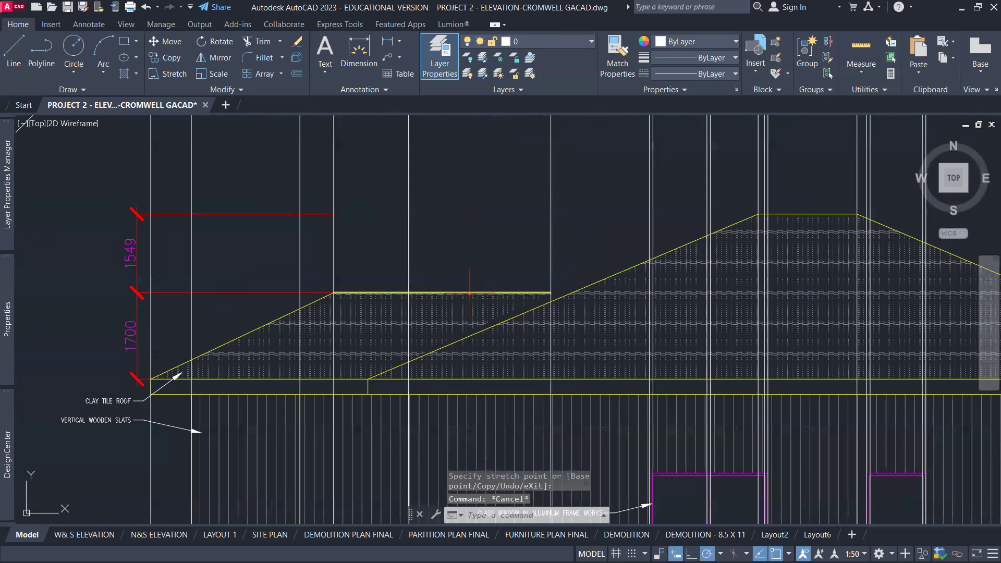
Compare the lower west roof's ridge ends in the elevation with the corresponding ridge ends and projection lines in the floor plan
scroll(530, 326, "up", 4)
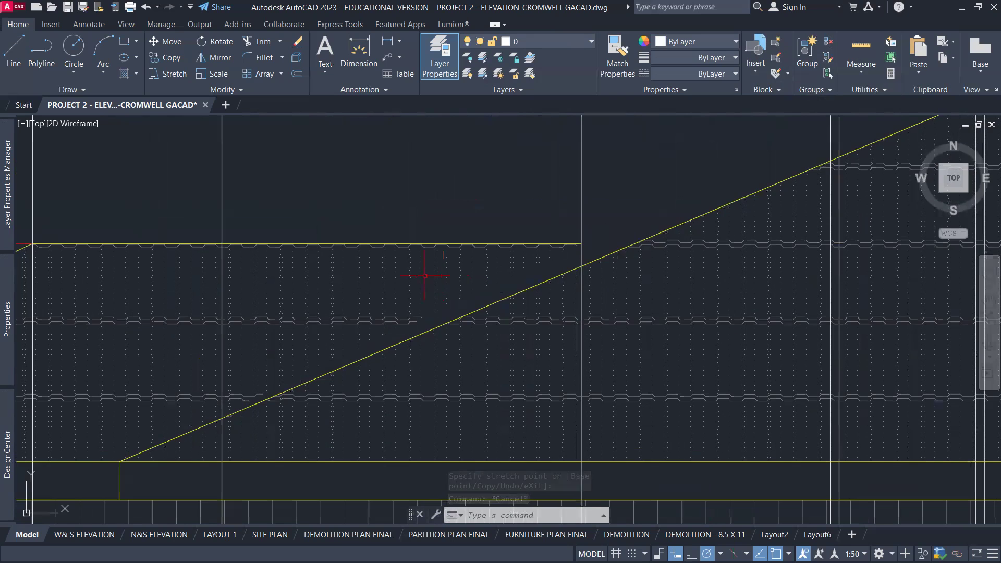
scroll(425, 278, "down", 2)
scroll(414, 260, "down", 2)
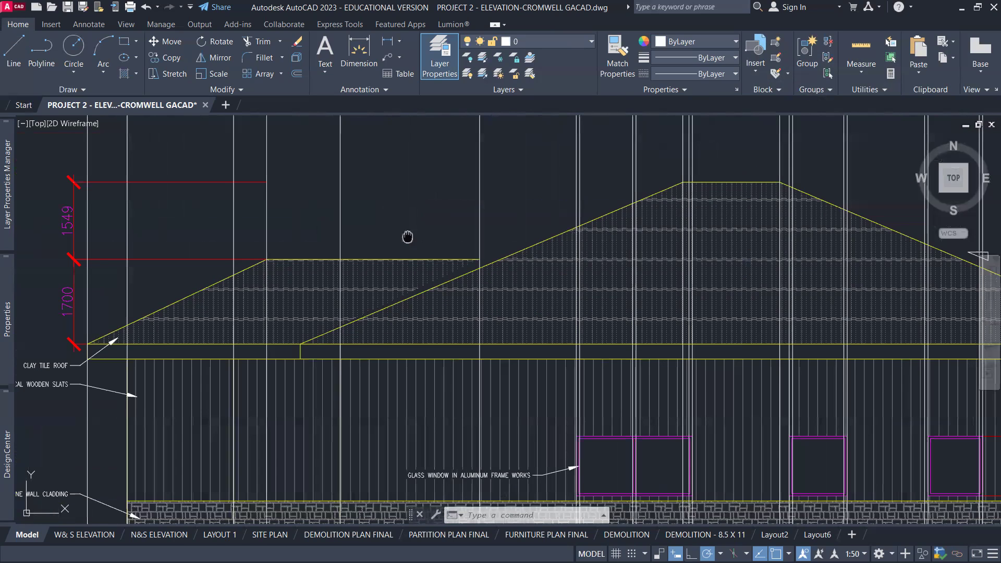
middle_click_drag(407, 238, 571, 360)
scroll(571, 359, "down", 4)
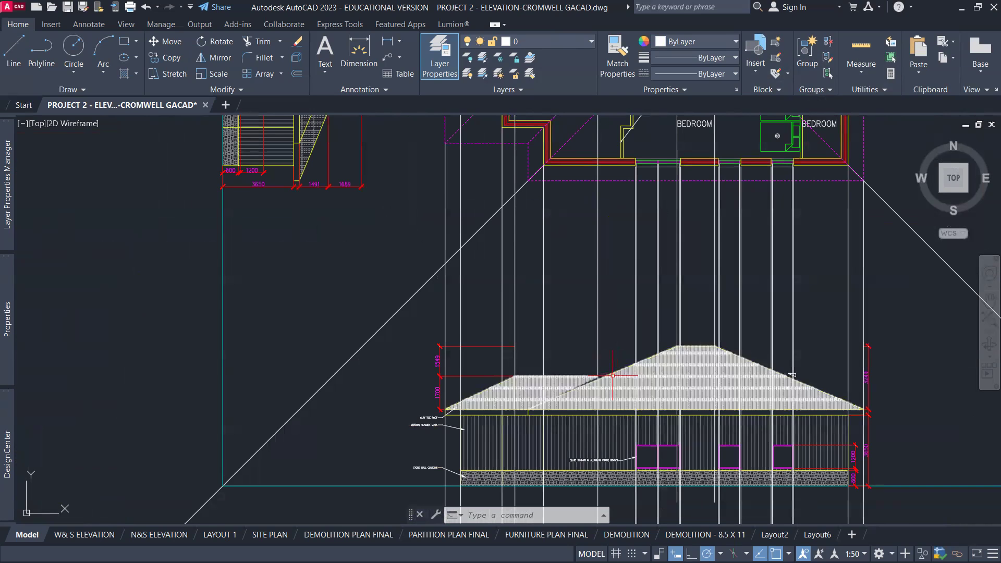
middle_click_drag(614, 294, 571, 459)
scroll(559, 351, "down", 2)
scroll(554, 293, "up", 5)
scroll(555, 292, "up", 5)
scroll(502, 281, "down", 5)
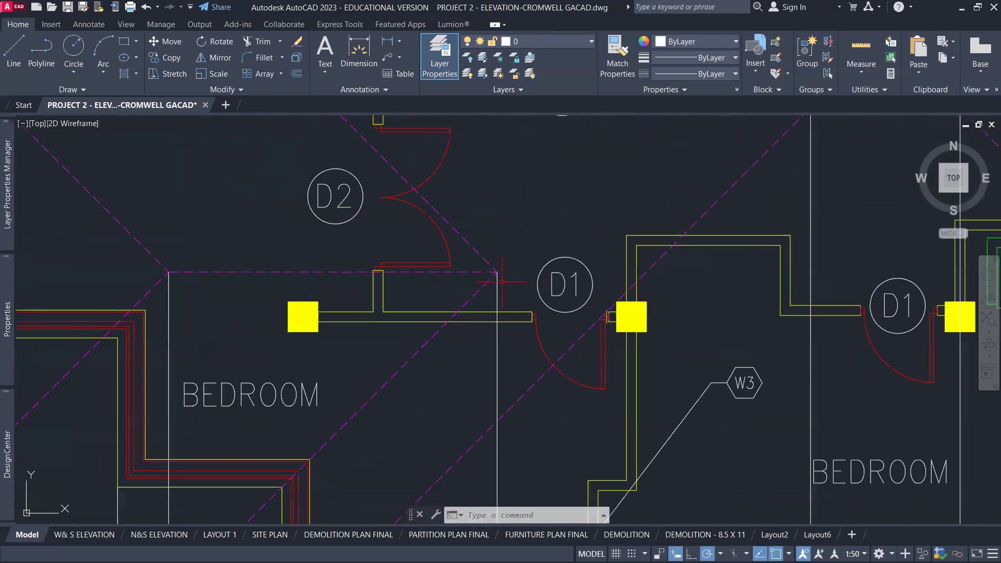
scroll(503, 281, "down", 4)
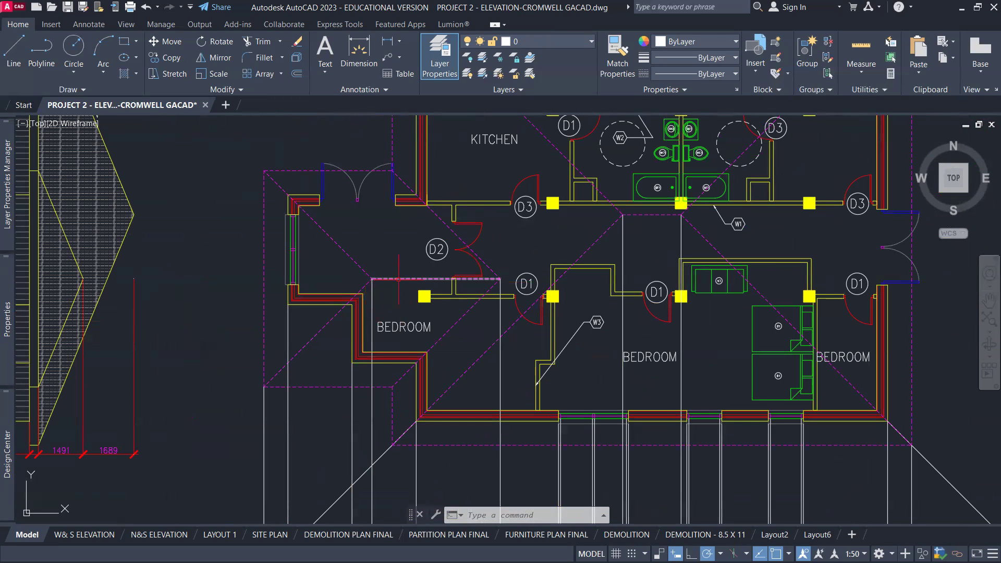
scroll(383, 296, "up", 1)
scroll(367, 290, "down", 1)
scroll(366, 289, "up", 5)
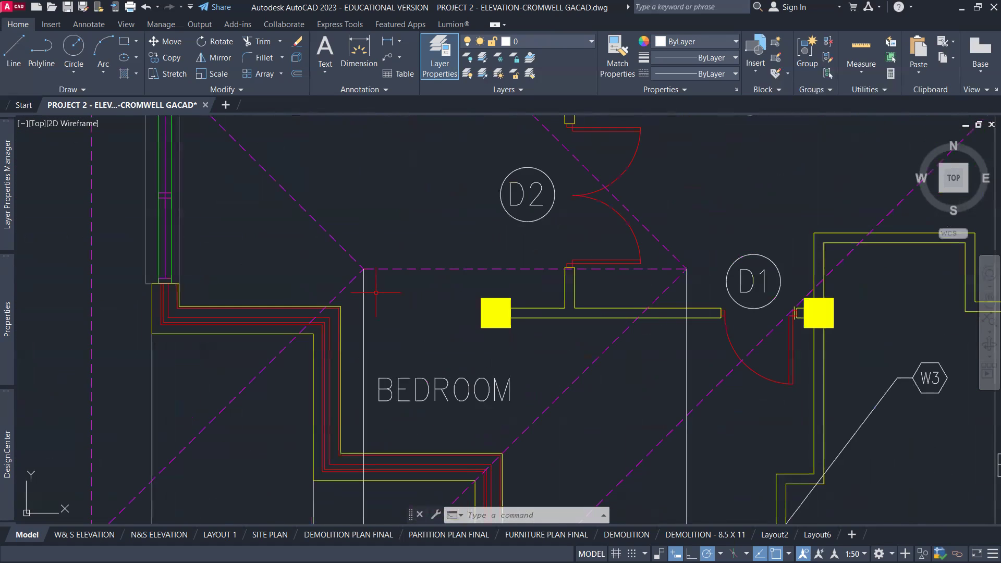
Follow the projection lines from the west bedroom's wall and roof corners in the floor plan down to the elevation
middle_click_drag(401, 392, 493, 223)
scroll(514, 286, "up", 4)
scroll(501, 354, "down", 2)
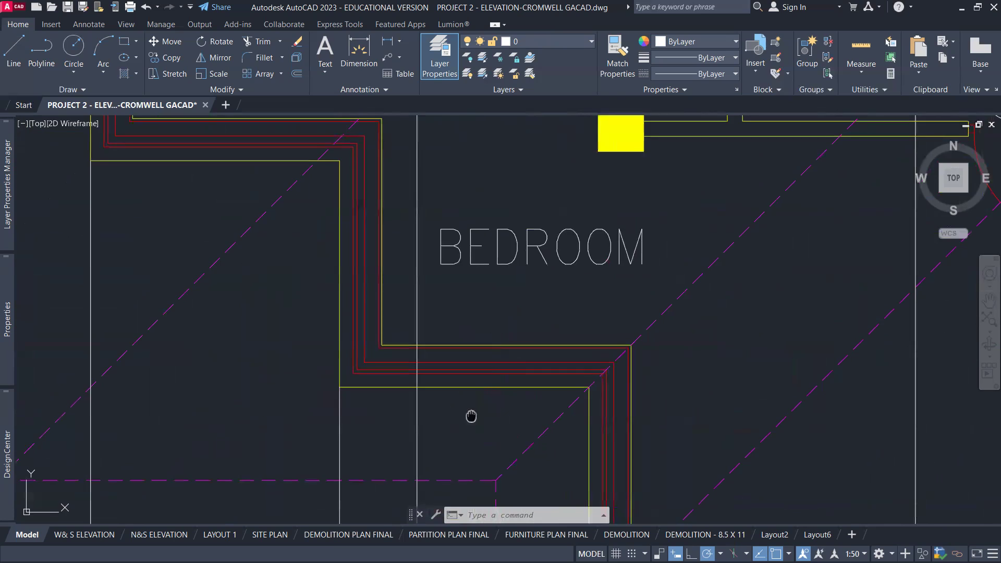
middle_click_drag(471, 416, 541, 190)
scroll(535, 252, "down", 2)
scroll(535, 251, "down", 10)
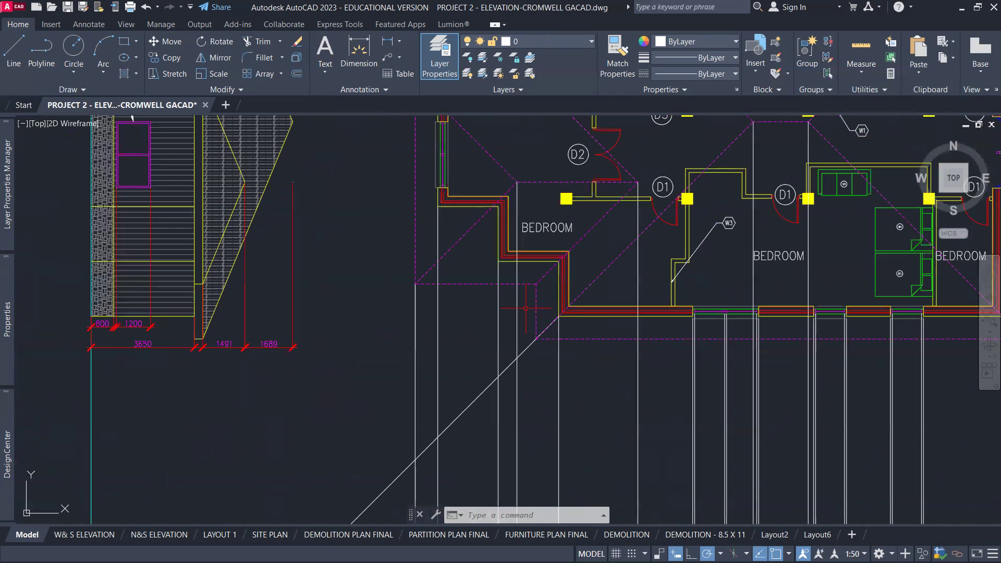
middle_click_drag(516, 345, 529, 141)
scroll(463, 302, "up", 7)
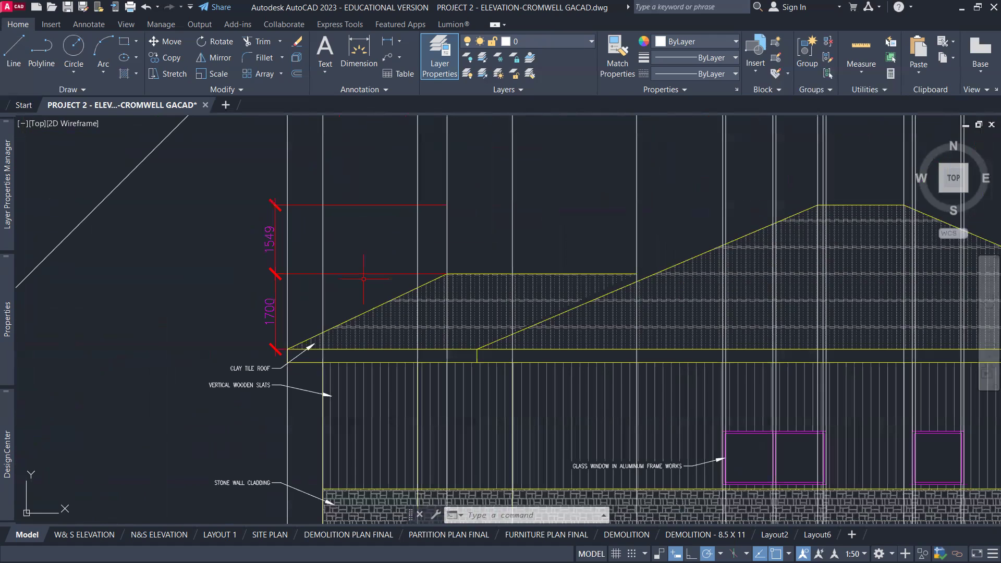
Move the lower west roof's ridge line down so its east end meets the main roof's west slope at the projection line
scroll(303, 318, "up", 2)
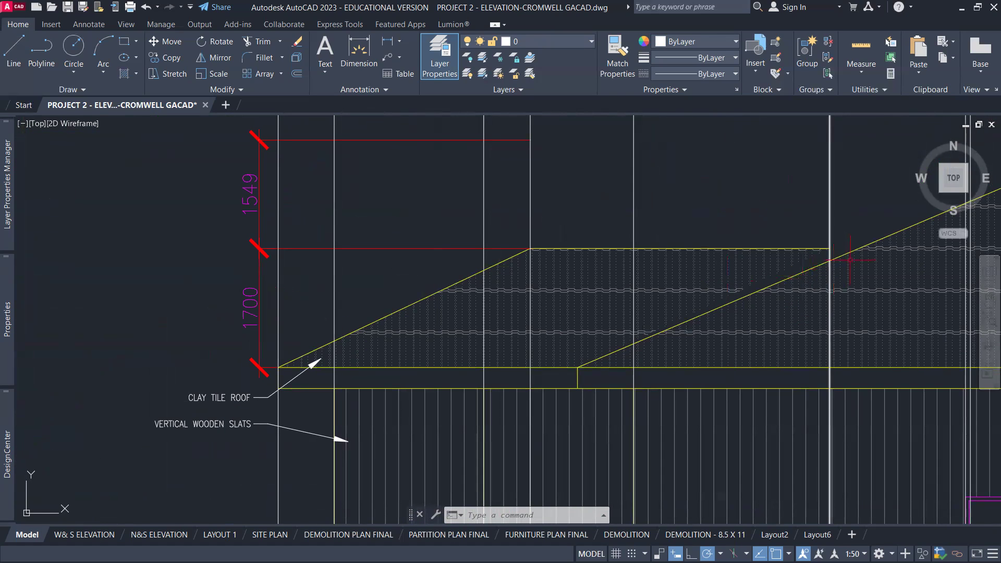
middle_click_drag(851, 231, 772, 249)
scroll(772, 248, "up", 5)
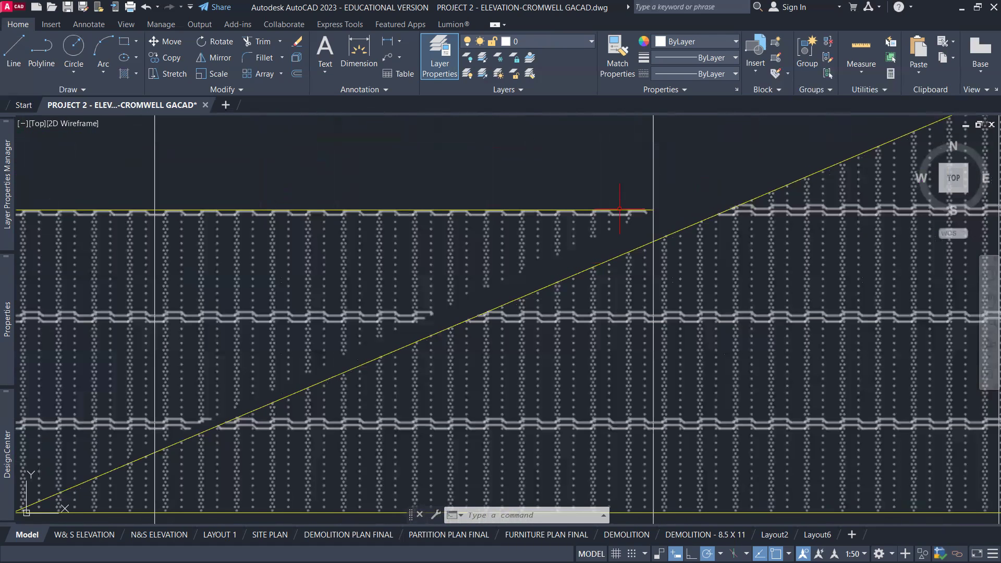
left_click(619, 209)
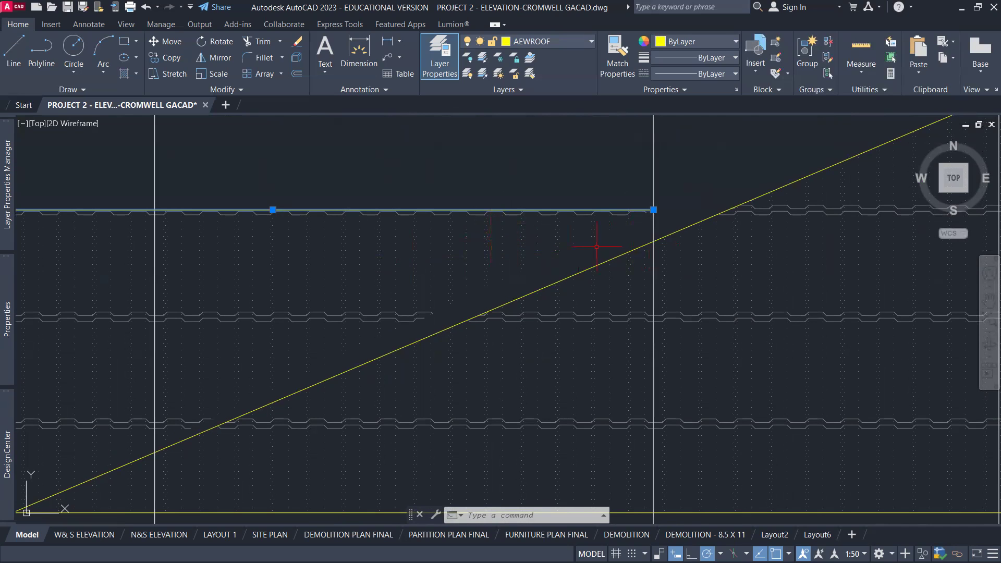
type("m")
key("Return")
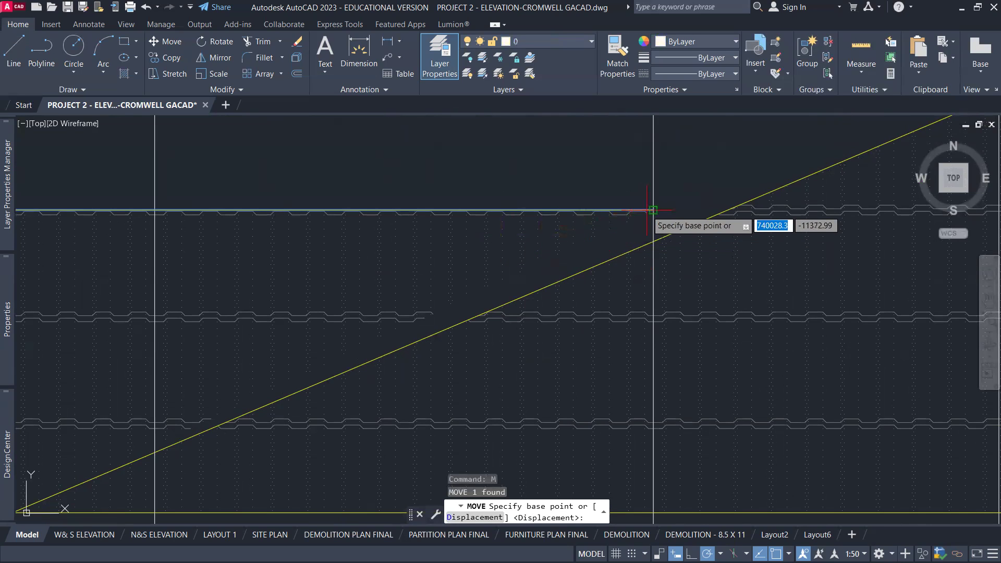
left_click(653, 210)
left_click(650, 242)
scroll(513, 294, "down", 5)
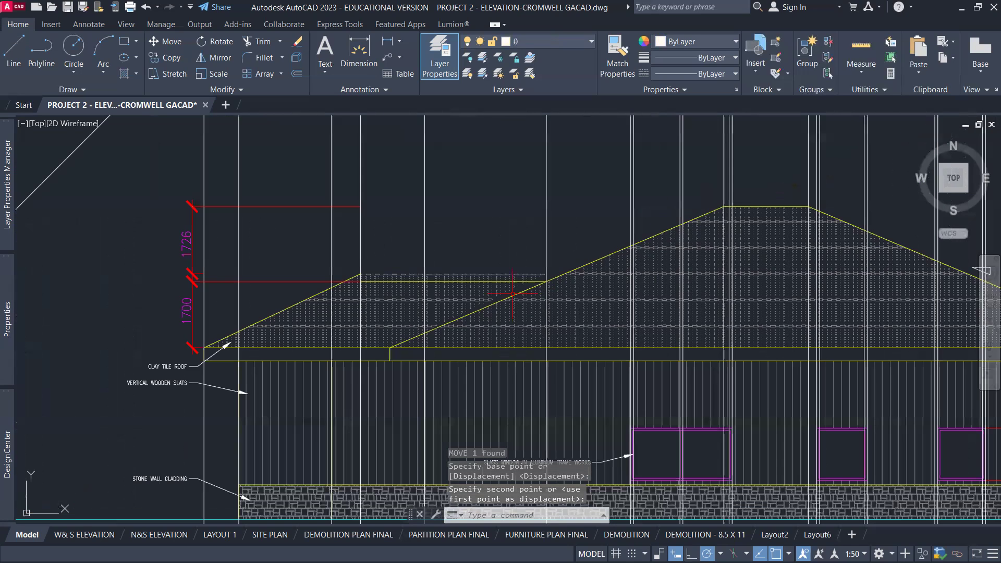
scroll(365, 304, "up", 2)
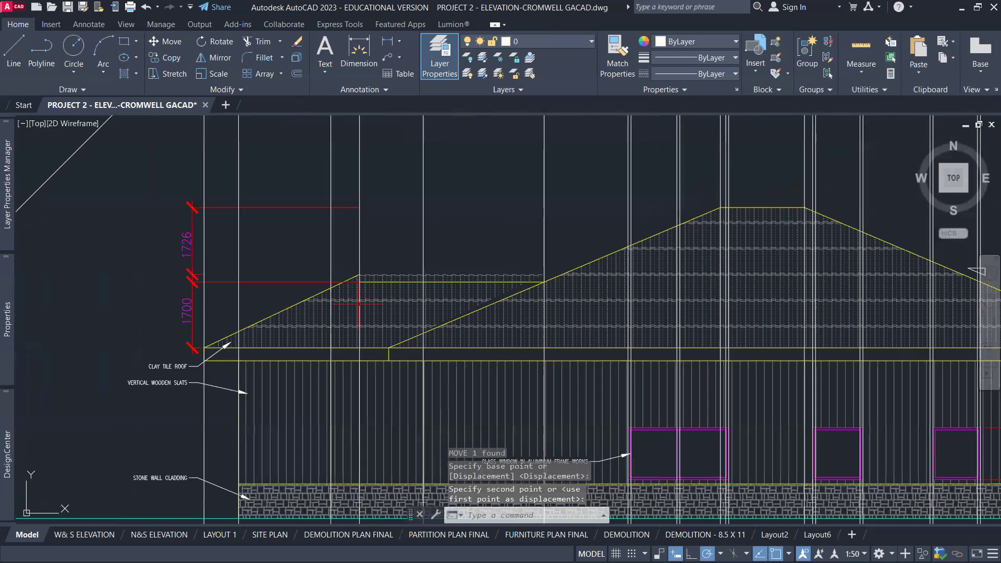
key("Escape")
Stretch the upper end of the lower west roof's sloped edge down to the west end of its lowered ridge line
scroll(379, 297, "up", 4)
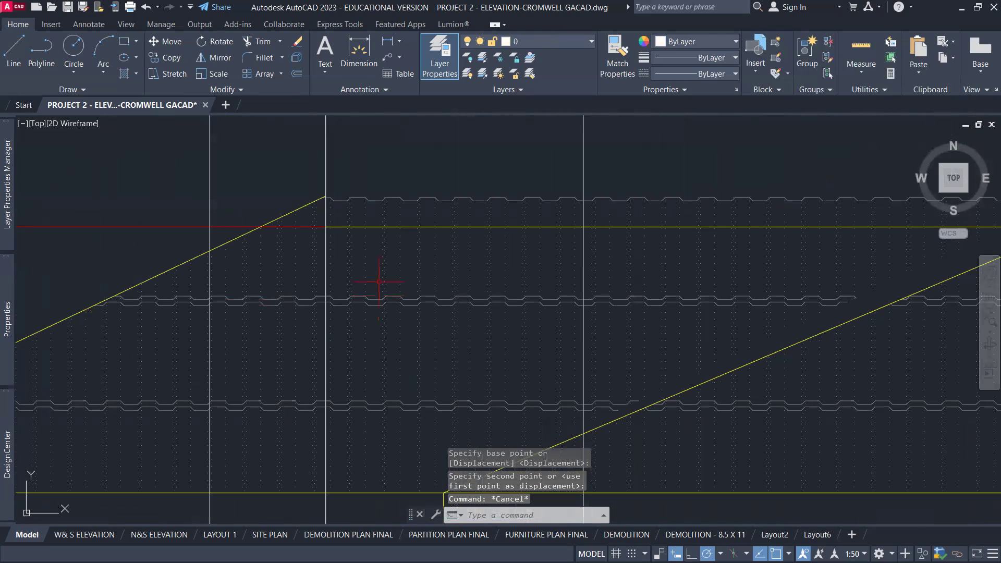
left_click(379, 228)
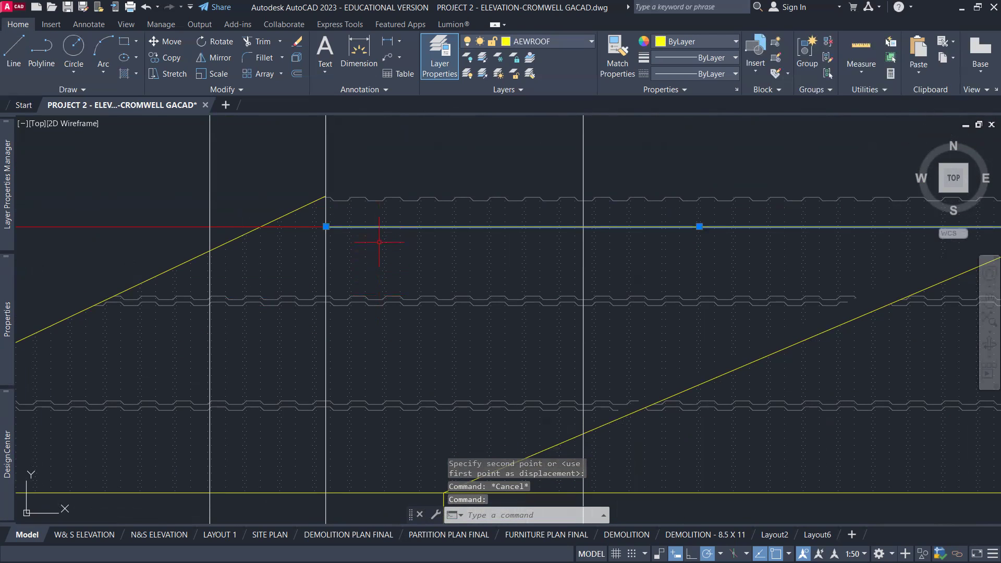
left_click(326, 227)
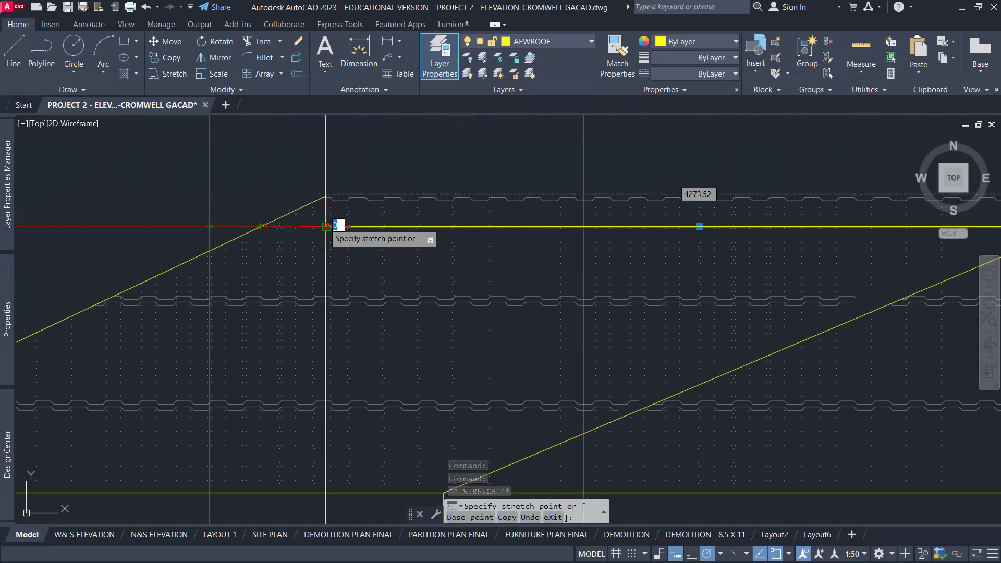
left_click(326, 227)
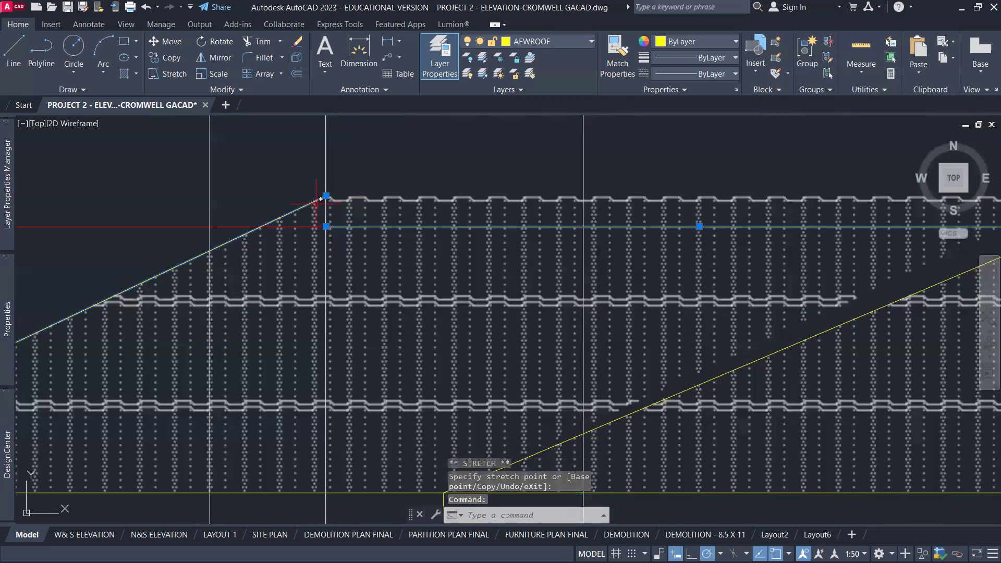
left_click(326, 196)
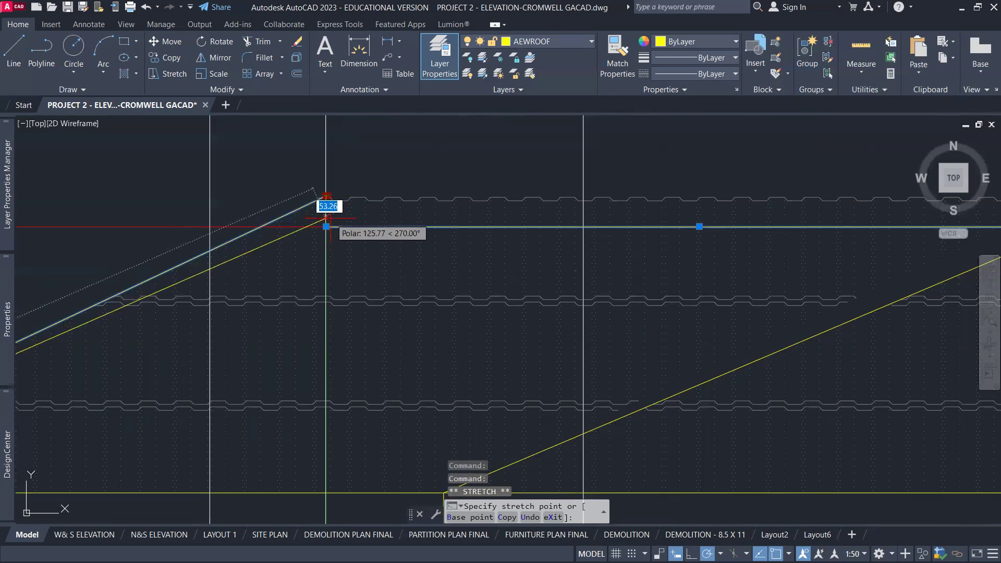
left_click(326, 227)
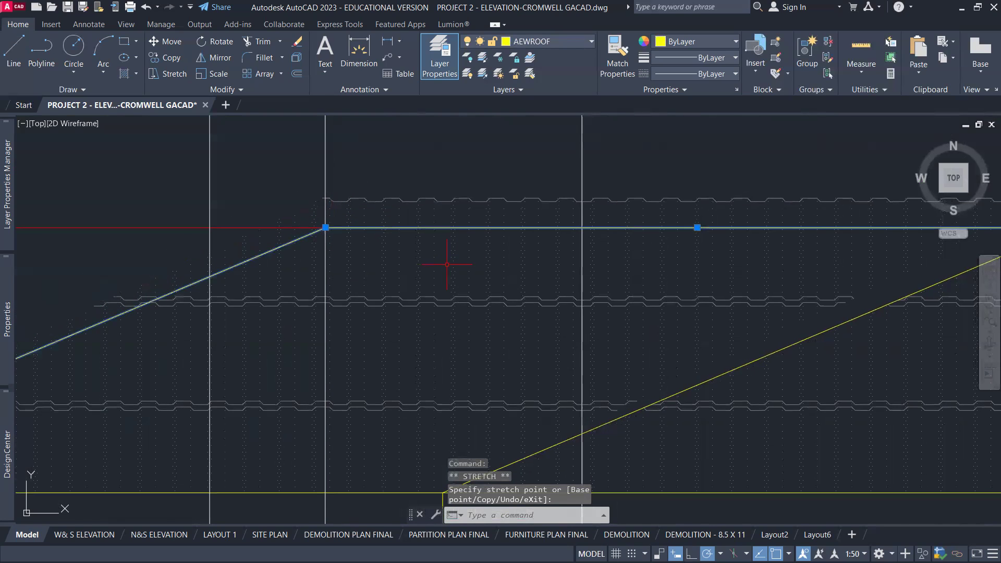
scroll(447, 276, "down", 2)
mouse_move(447, 276)
middle_mouse_down()
mouse_move(441, 286)
mouse_move(544, 233)
middle_mouse_up()
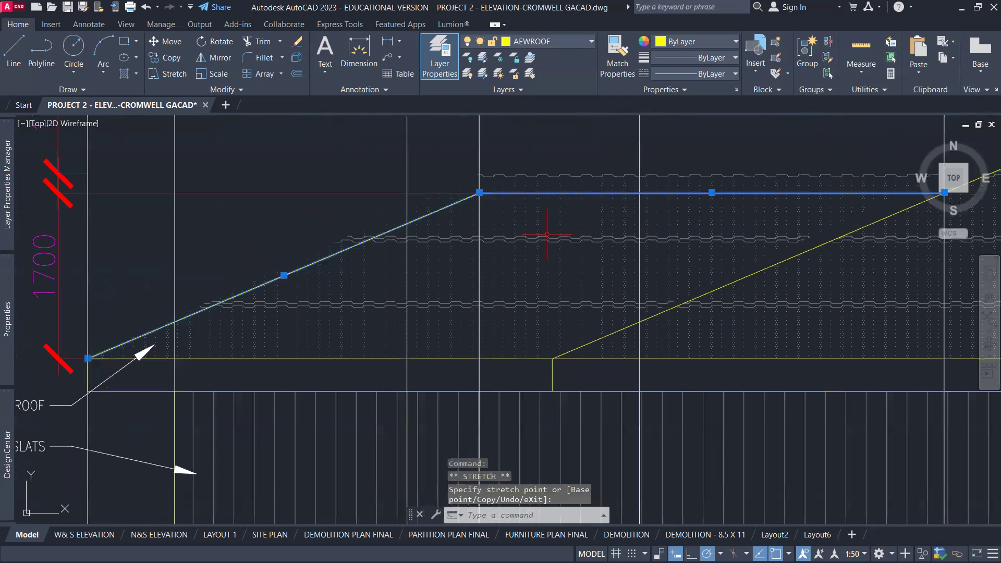
key("Escape")
Stretch the roof hatch's two upper corners over the lower west roof down to the ends of its ridge line
left_click(531, 175)
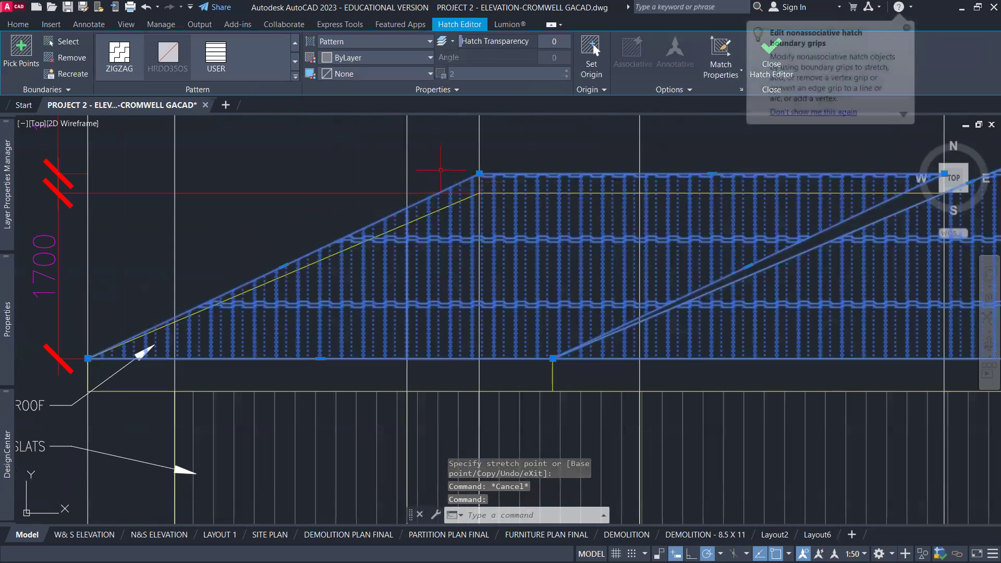
left_click(480, 173)
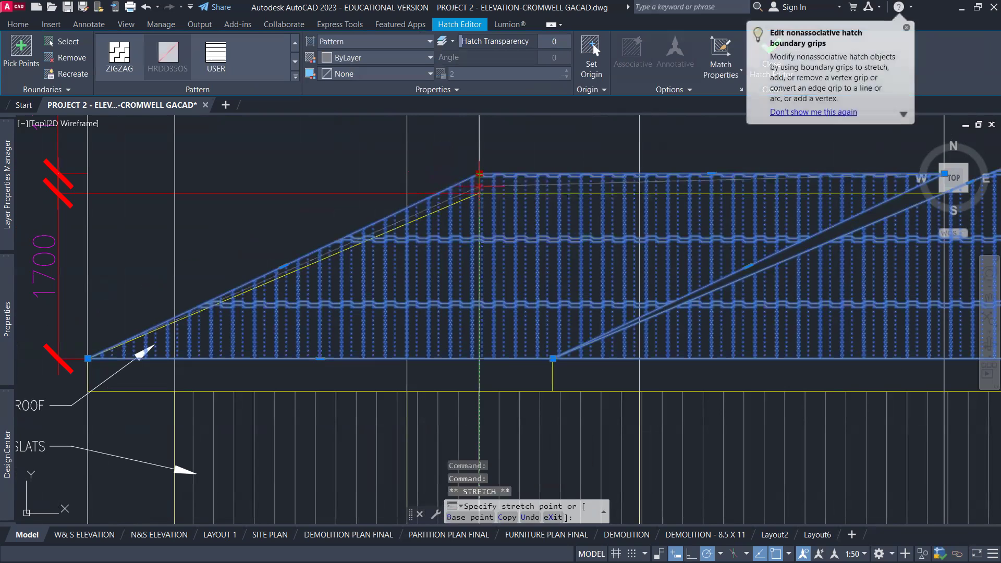
left_click(479, 193)
middle_click_drag(760, 246, 503, 296)
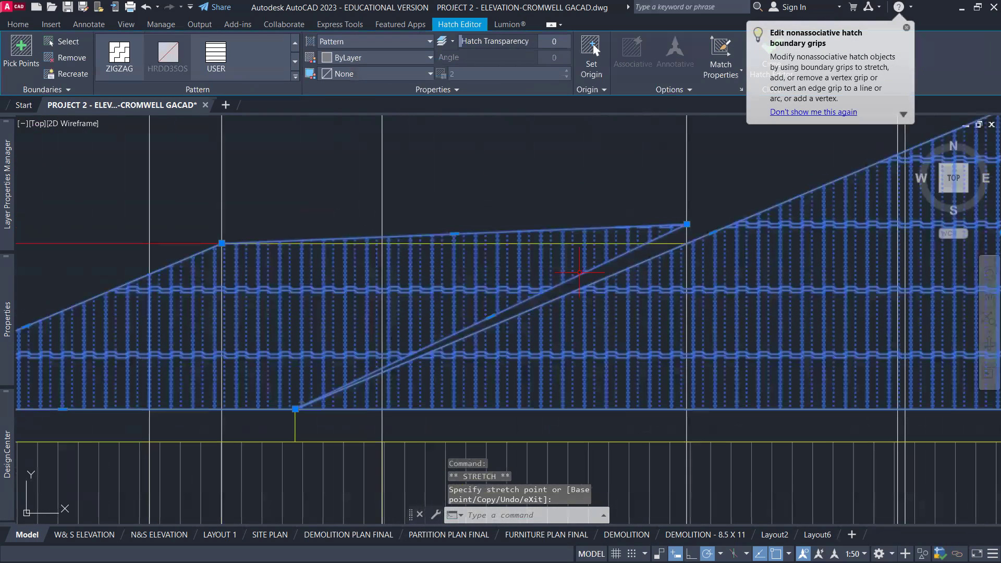
left_click(686, 224)
left_click(687, 243)
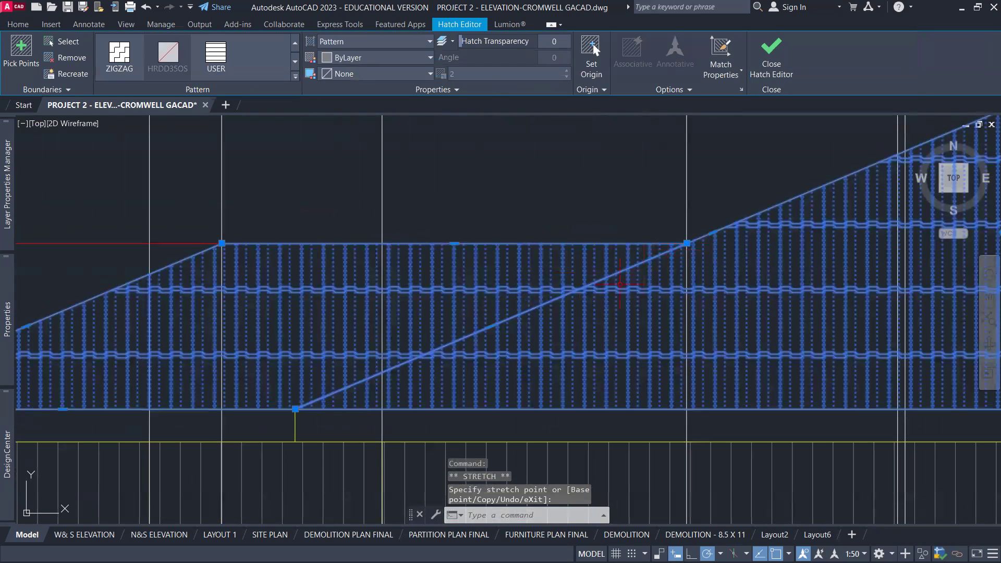
left_click(515, 210)
key("Escape")
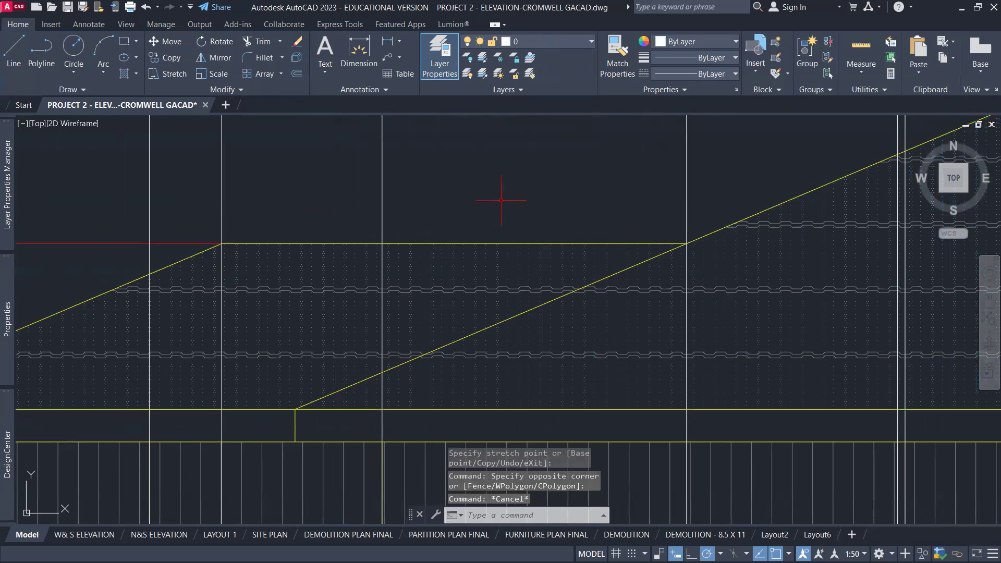
Examine where the height dimensions meet the lower west roof's peak, and review the whole south elevation roof against the projection lines
left_click(196, 239)
left_click(191, 241)
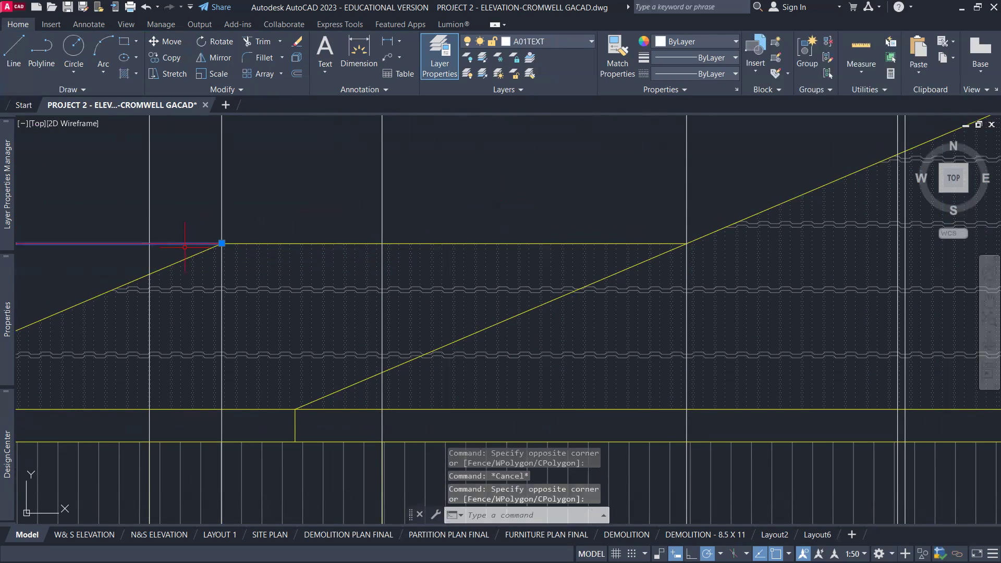
scroll(222, 243, "up", 5)
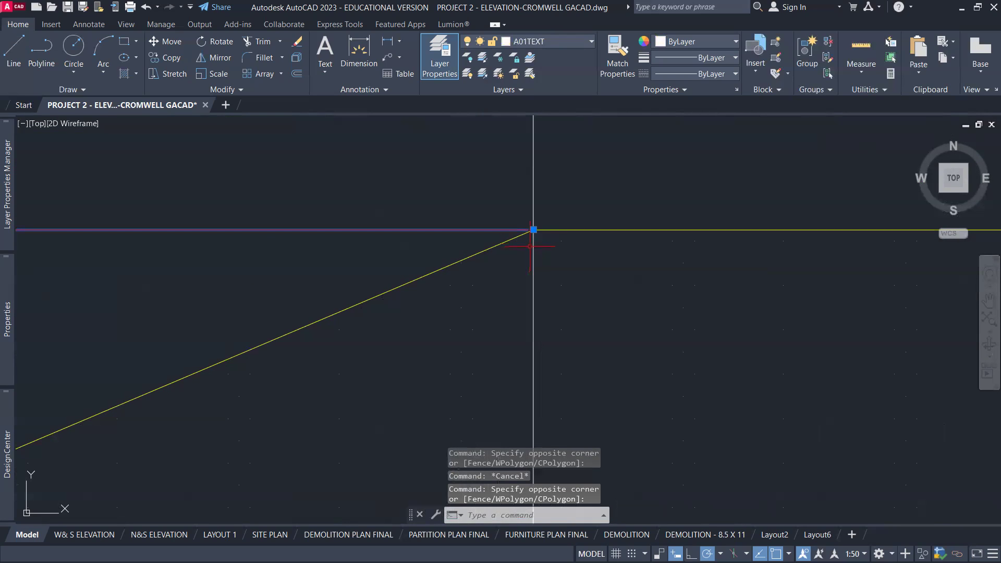
left_click(382, 249)
left_click(360, 210)
scroll(534, 230, "down", 4)
key("Escape")
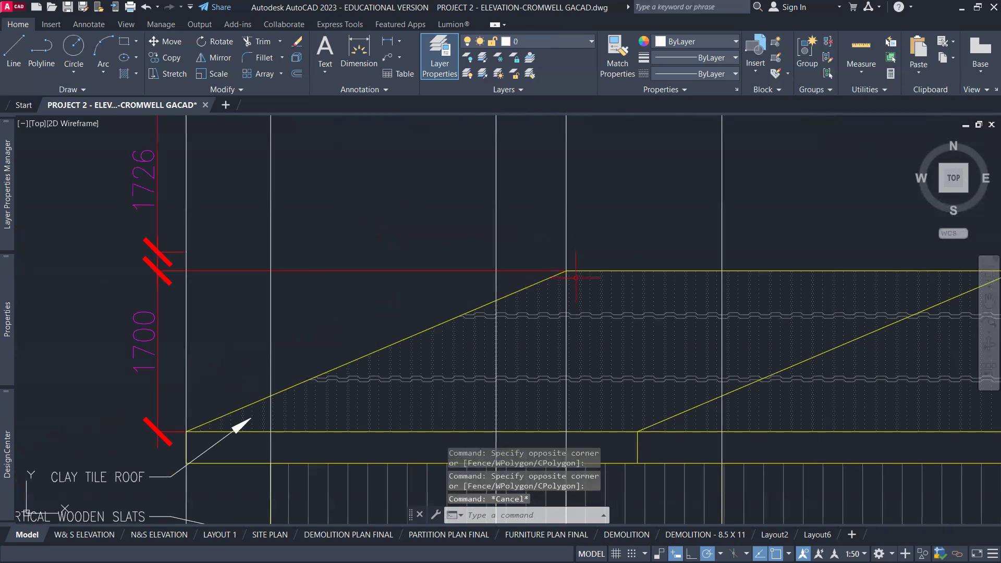
scroll(575, 278, "down", 6)
mouse_move(651, 306)
middle_mouse_down()
mouse_move(378, 270)
mouse_move(379, 248)
middle_mouse_up()
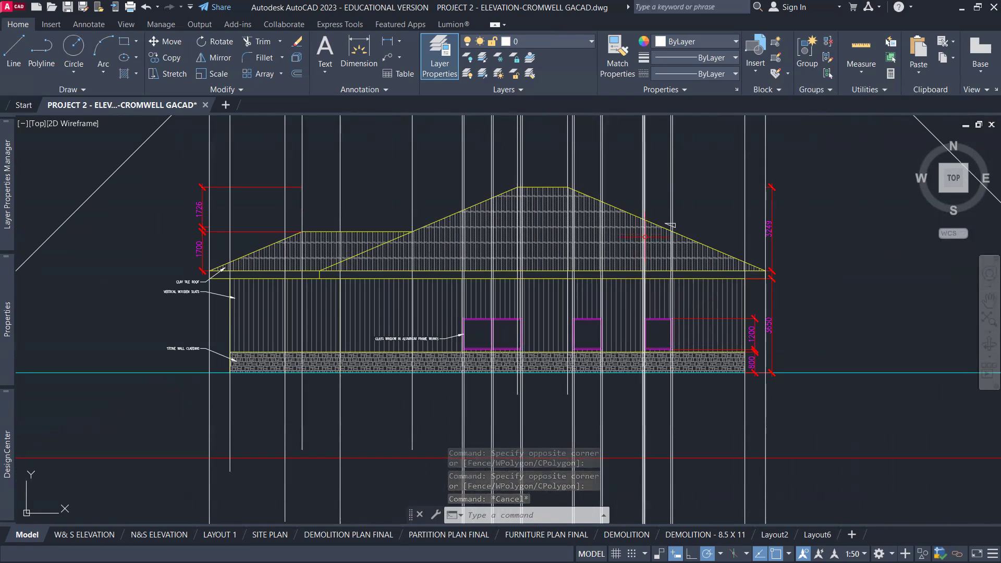
scroll(683, 221, "up", 2)
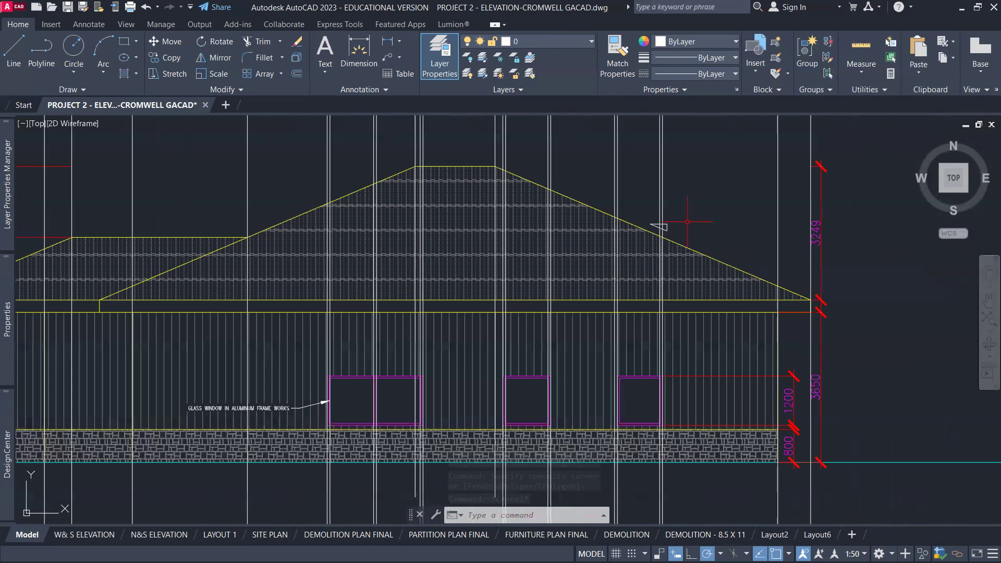
scroll(687, 222, "up", 3)
scroll(600, 239, "down", 3)
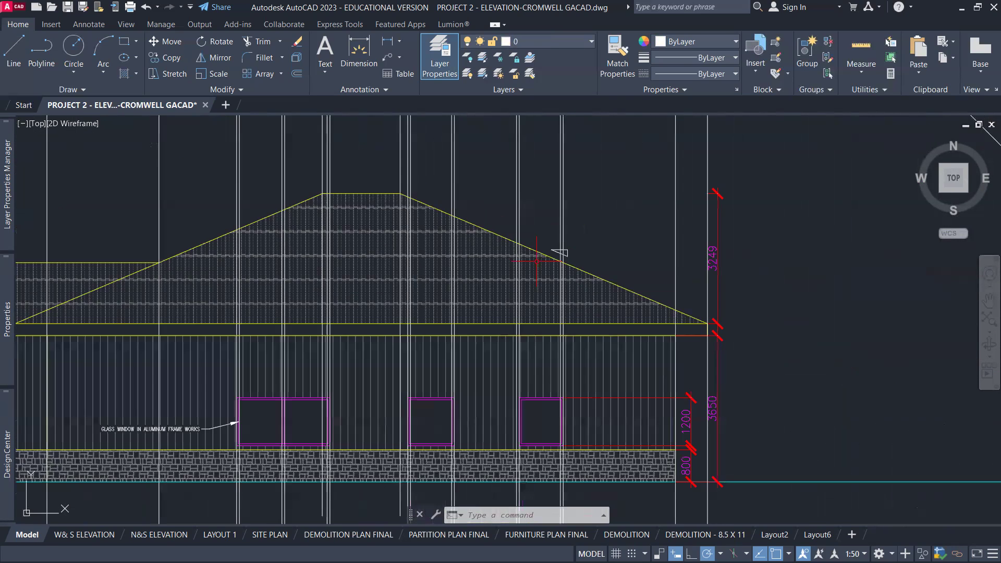
middle_click_drag(387, 280, 614, 283)
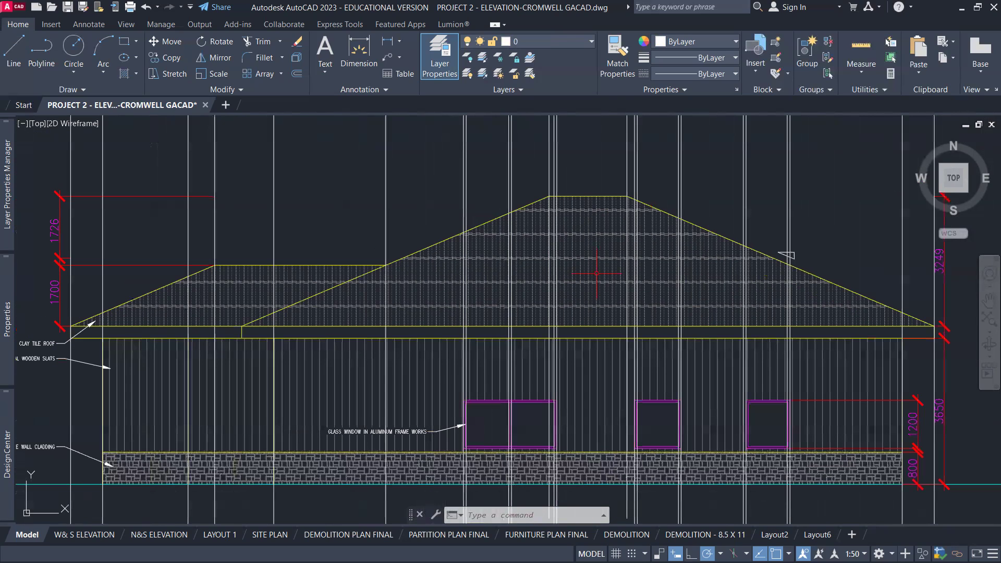
key("Escape")
key("Escape")
Select the clay tile roof hatch and check its pattern and layer properties
left_click(590, 259)
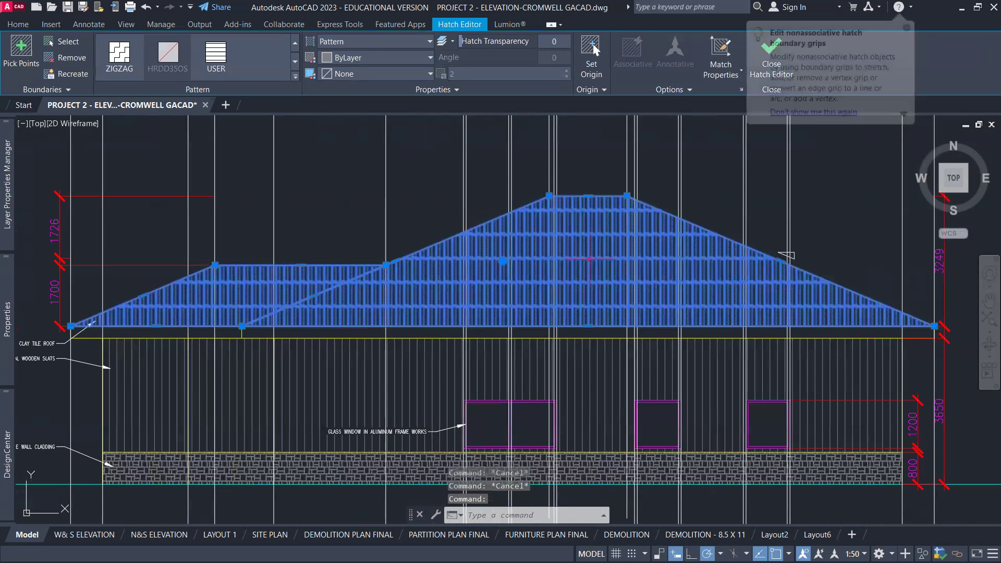
key("Escape")
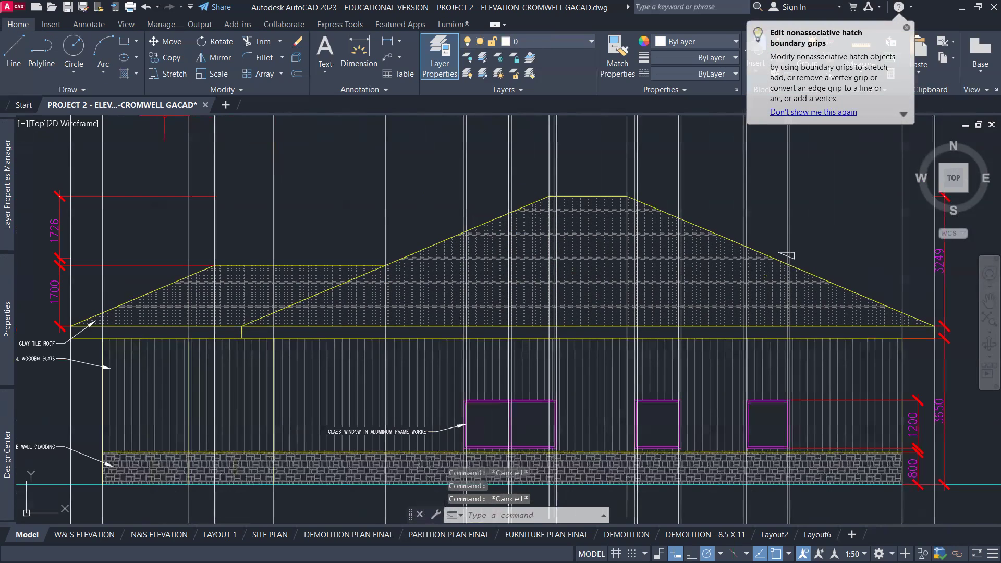
left_click(541, 269)
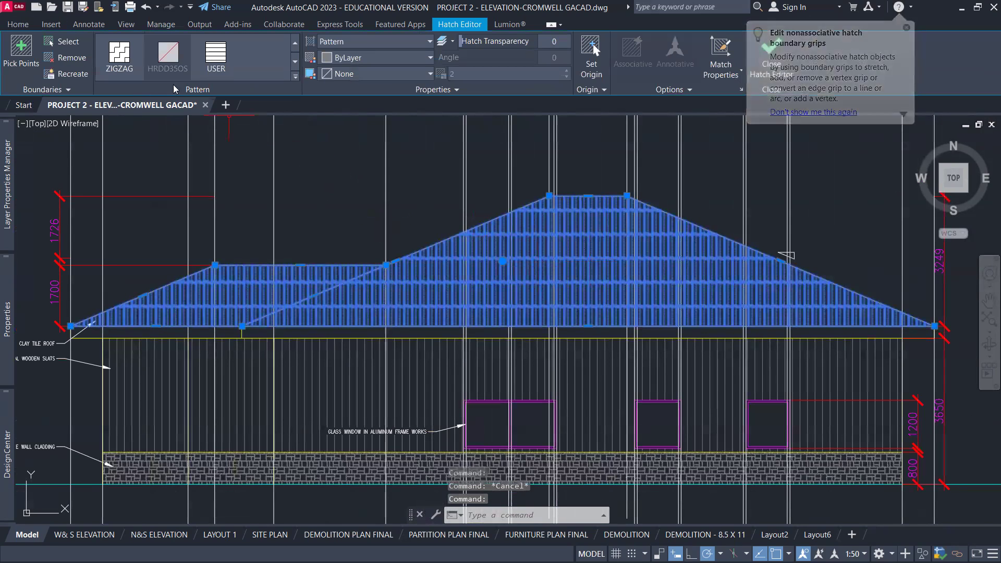
left_click(16, 25)
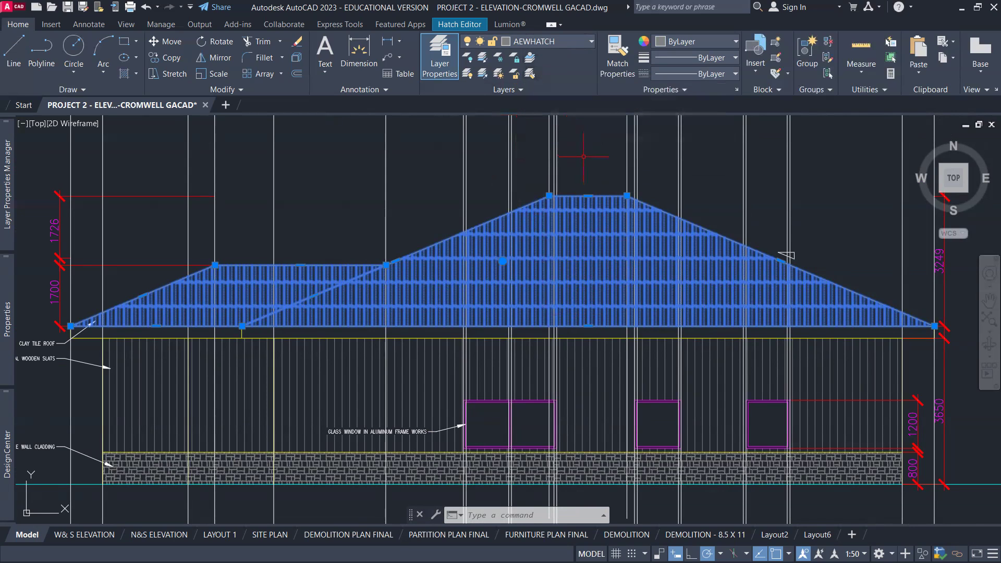
key("Escape")
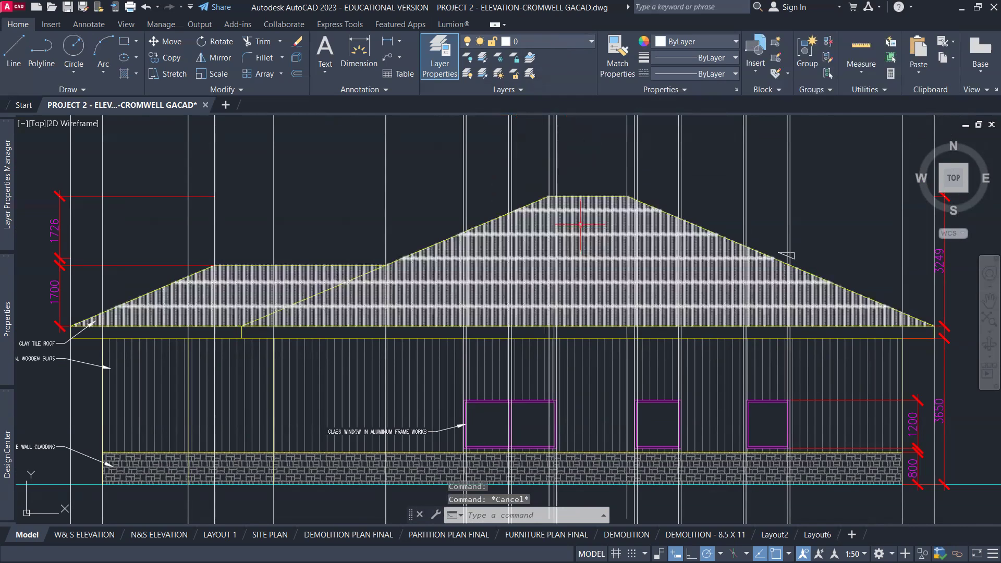
Browse the available hatch patterns for the roof hatch without applying any of them
left_click(581, 224)
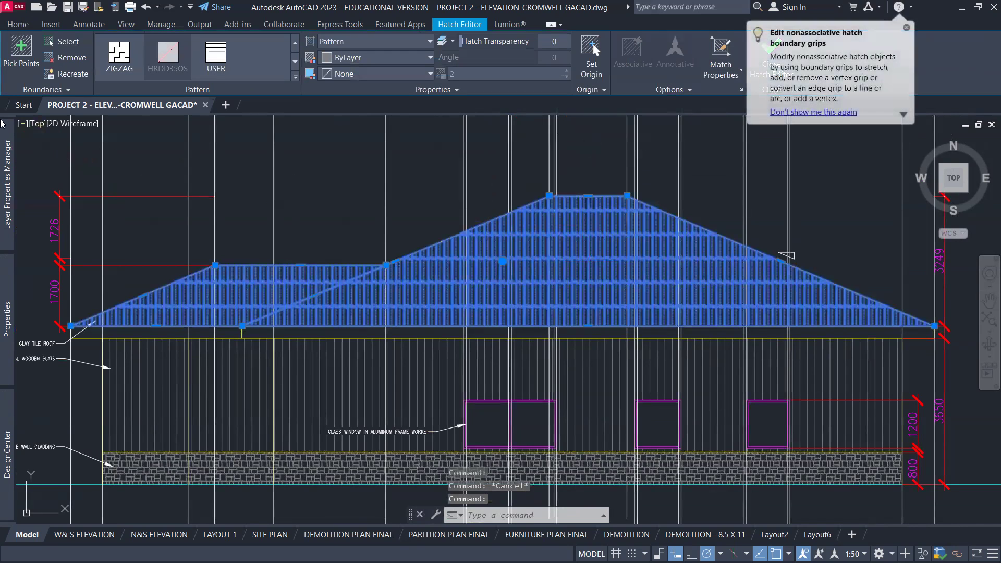
mouse_move(7, 183)
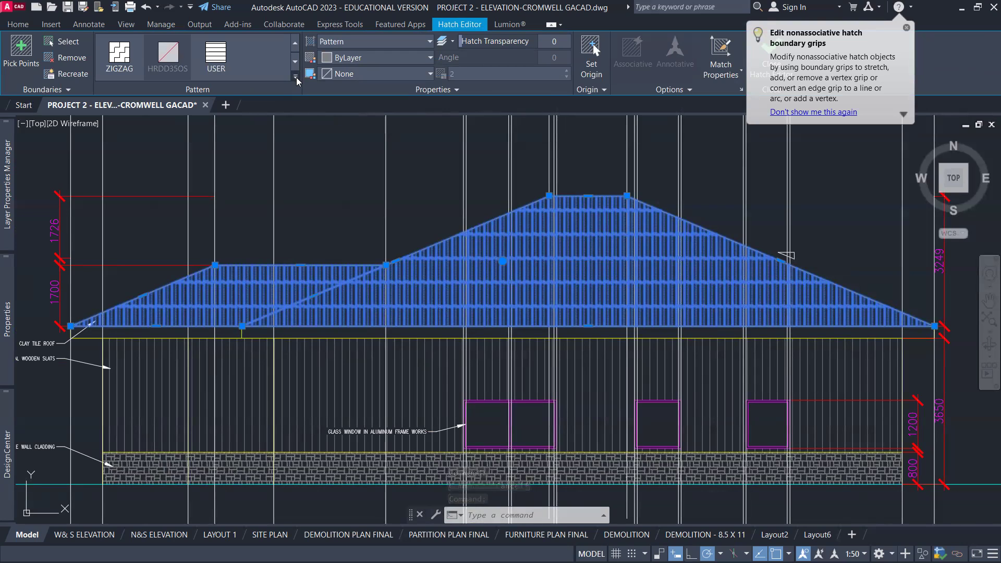
left_click(296, 77)
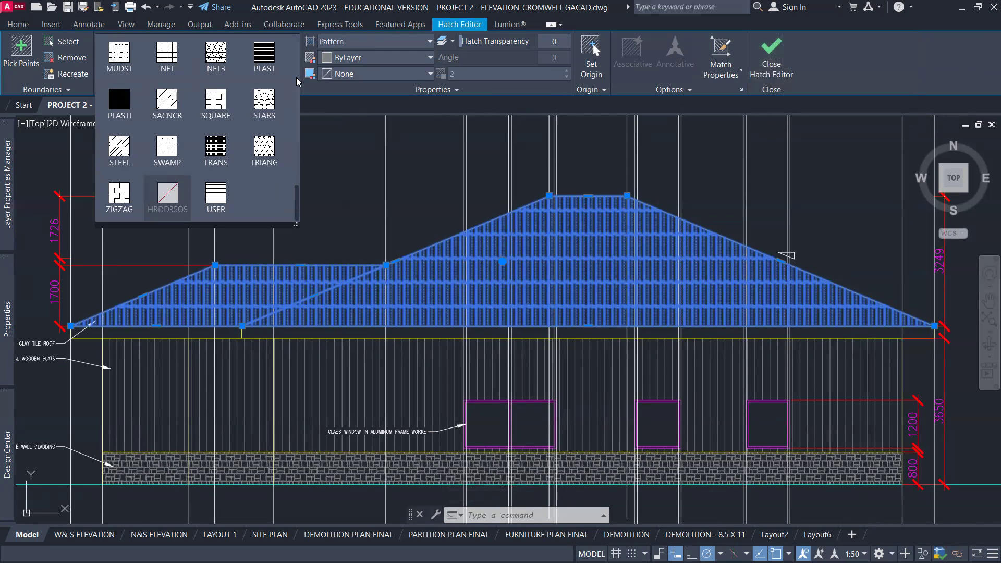
left_click(297, 77)
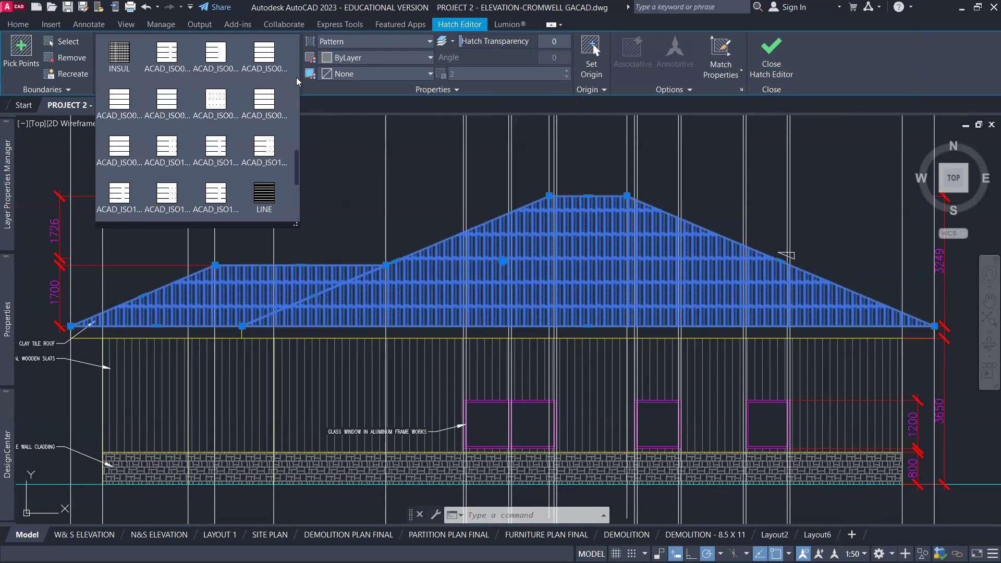
left_click(297, 77)
left_click(318, 91)
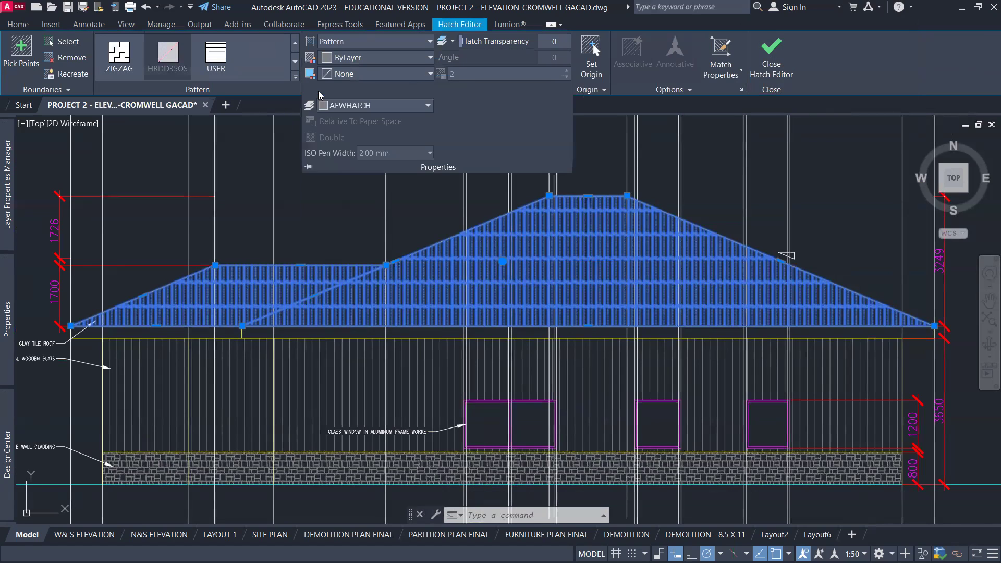
left_click(278, 125)
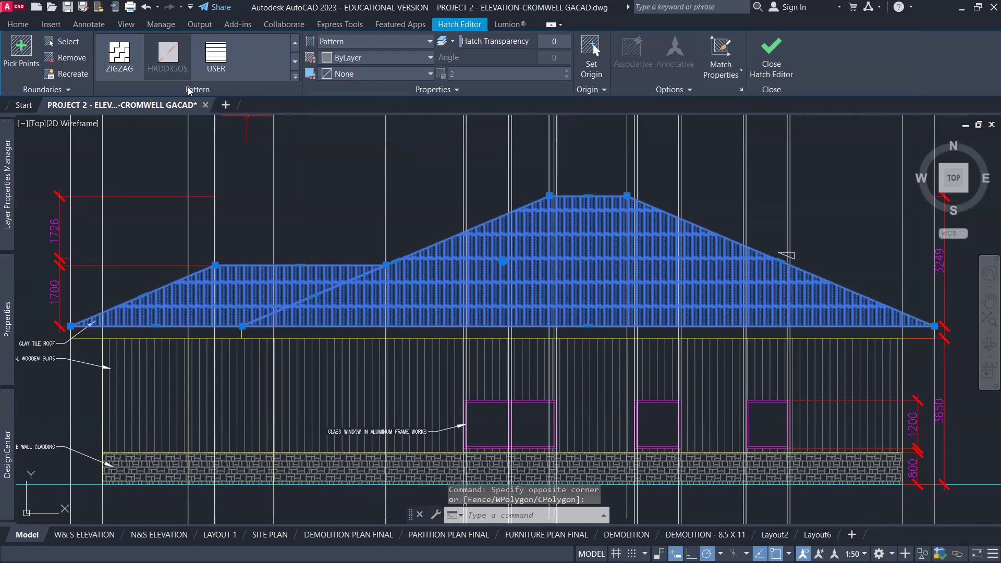
left_click(295, 76)
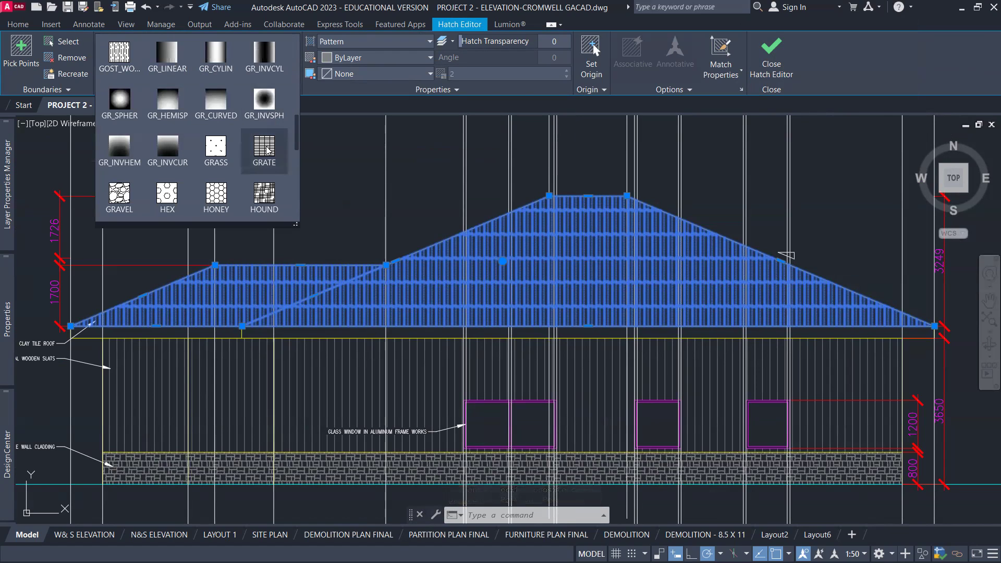
scroll(267, 151, "down", 5)
scroll(267, 151, "down", 3)
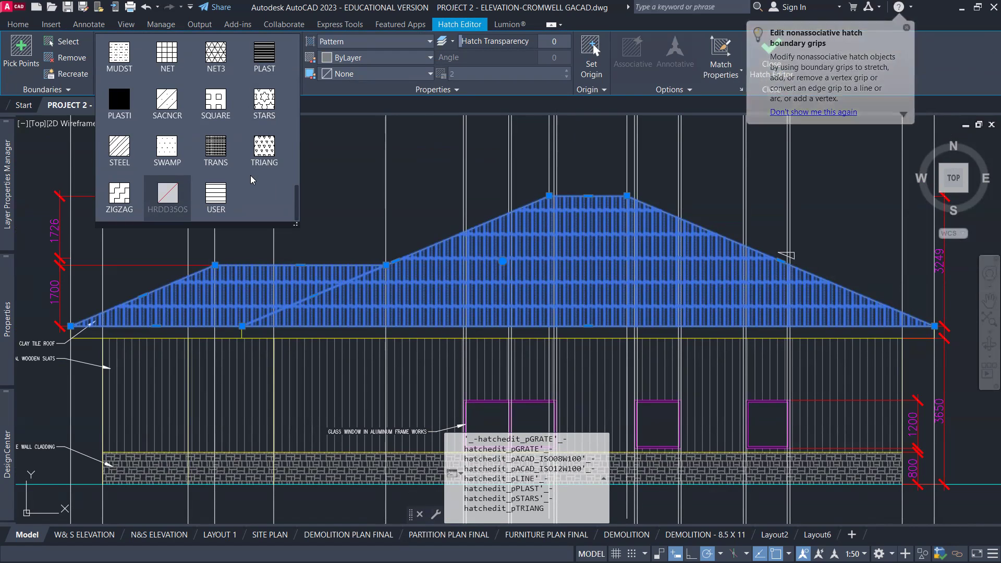
scroll(251, 175, "up", 4)
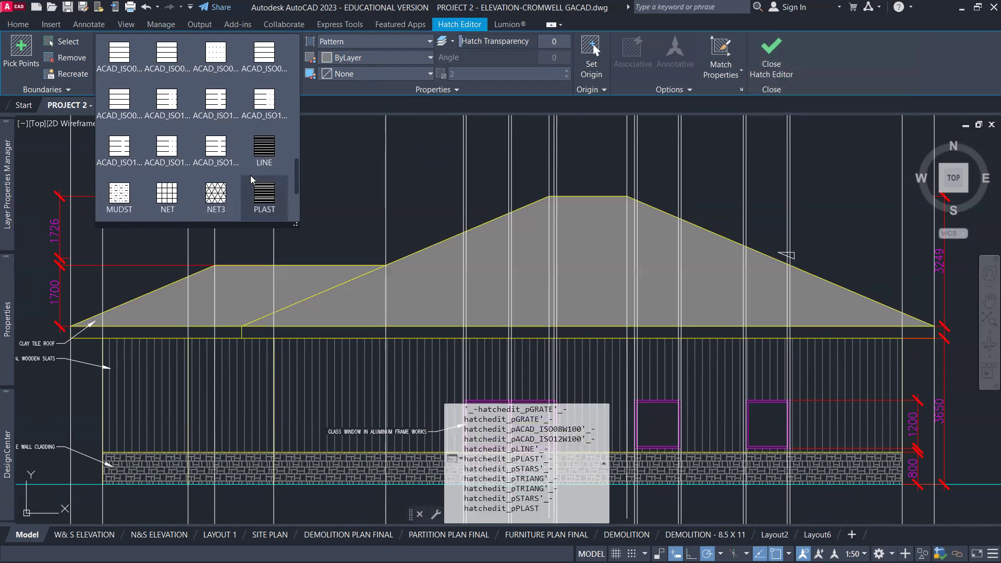
scroll(251, 176, "up", 1)
left_click(342, 168)
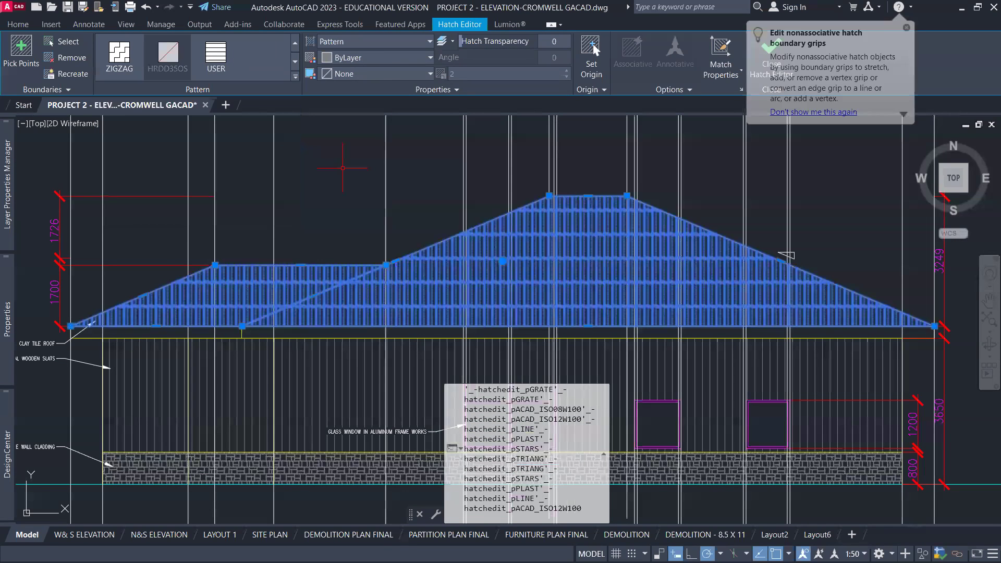
key("Escape")
key("Escape")
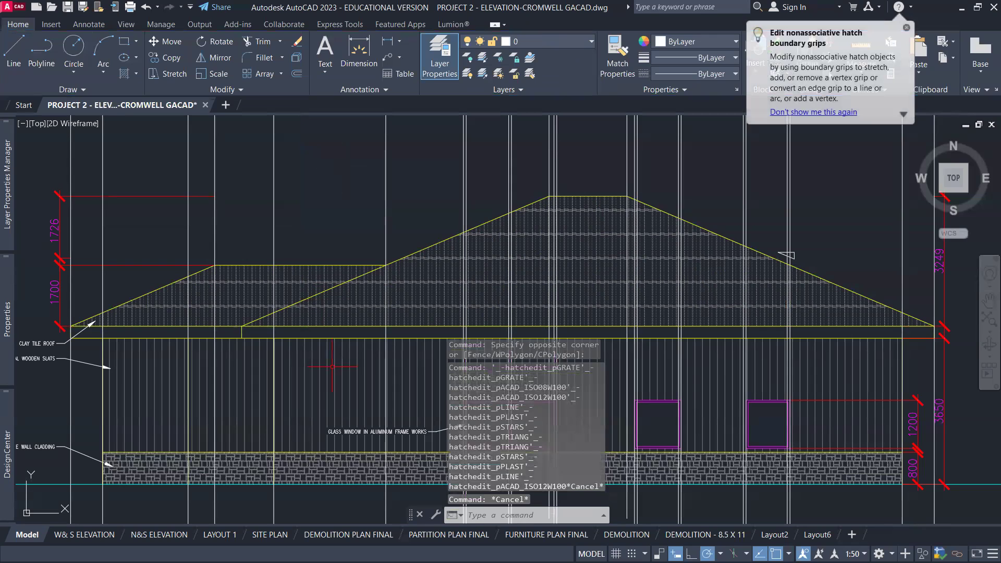
Make A01CONTR the current layer in place of layer 0
scroll(325, 216, "down", 2)
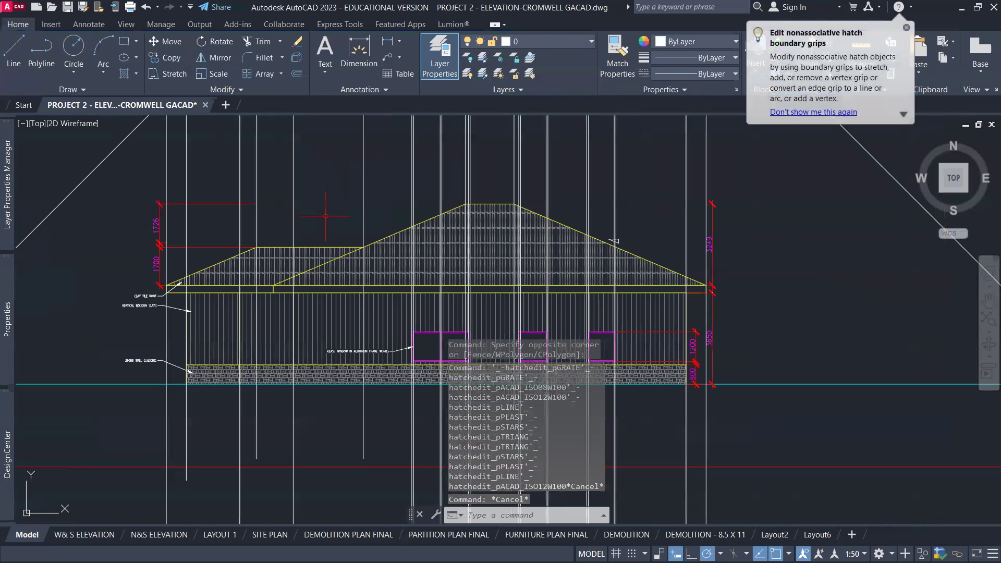
scroll(328, 209, "up", 1)
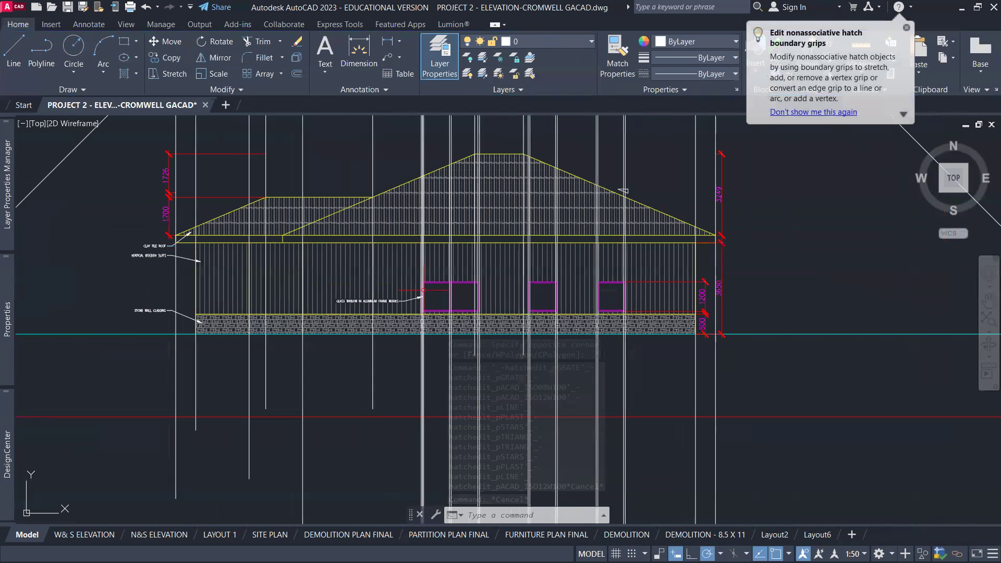
scroll(436, 302, "up", 3)
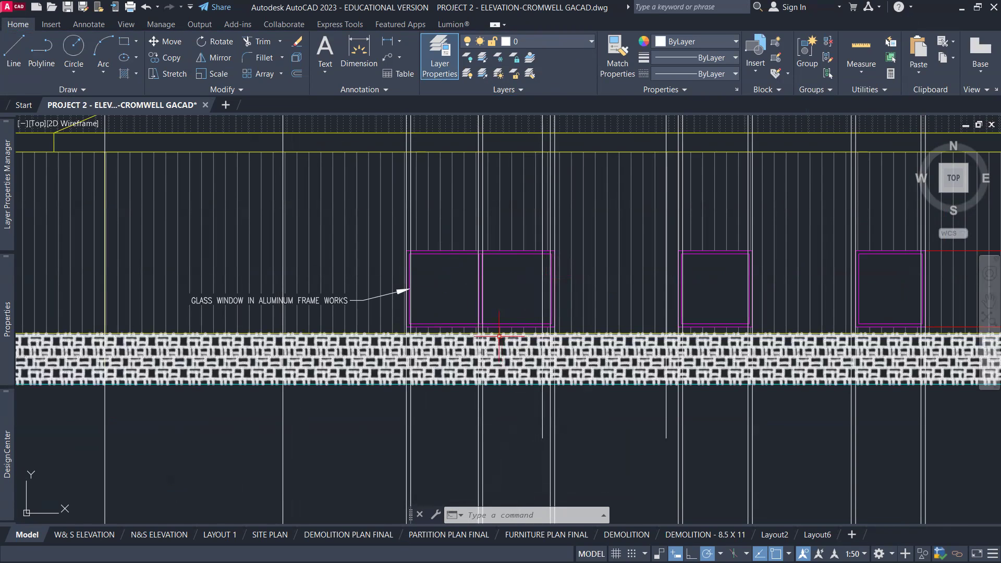
scroll(499, 336, "down", 2)
scroll(501, 334, "down", 2)
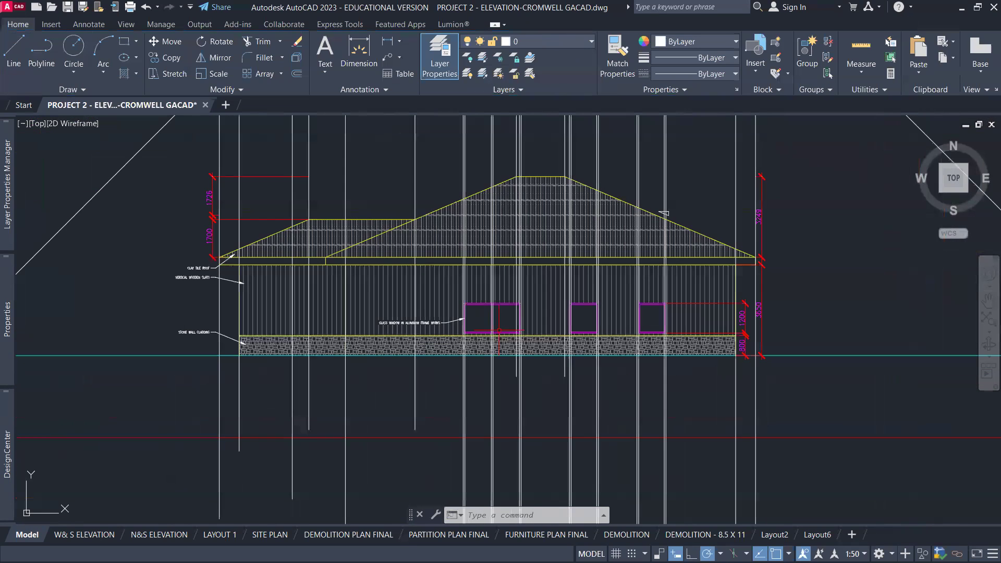
left_click(577, 40)
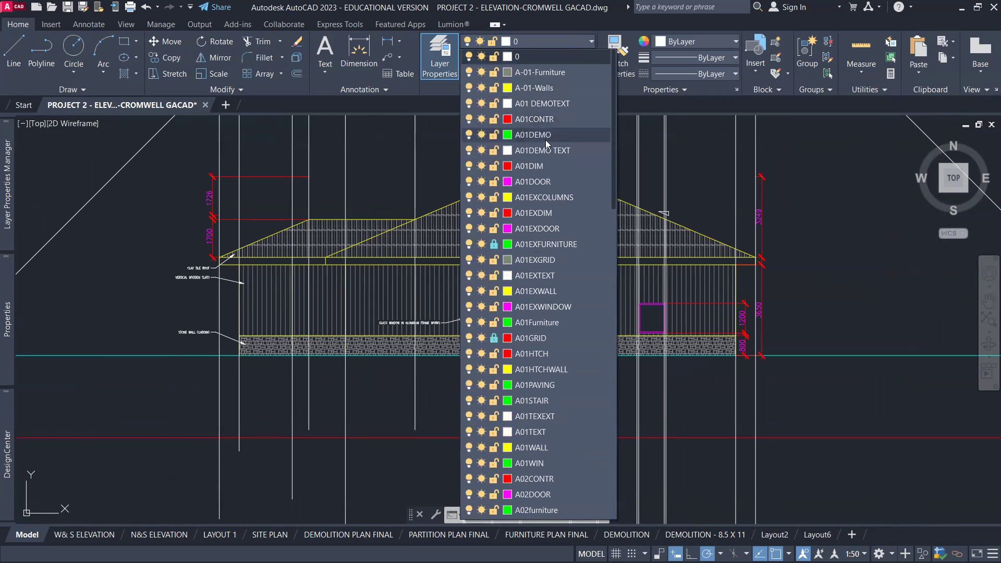
left_click(551, 124)
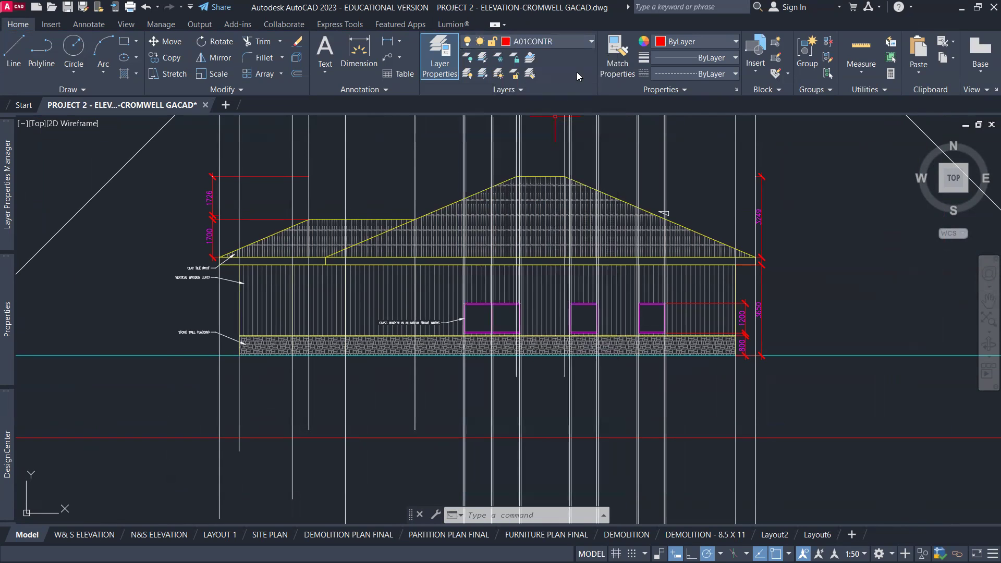
Turn off layer 0 to hide the vertical projection lines running through the south elevation
left_click(591, 42)
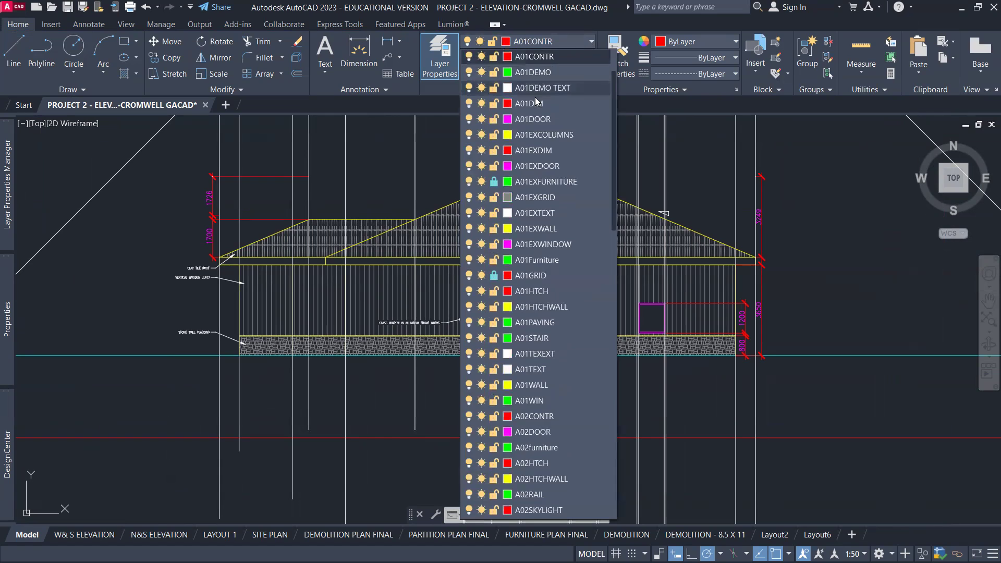
scroll(535, 98, "up", 1)
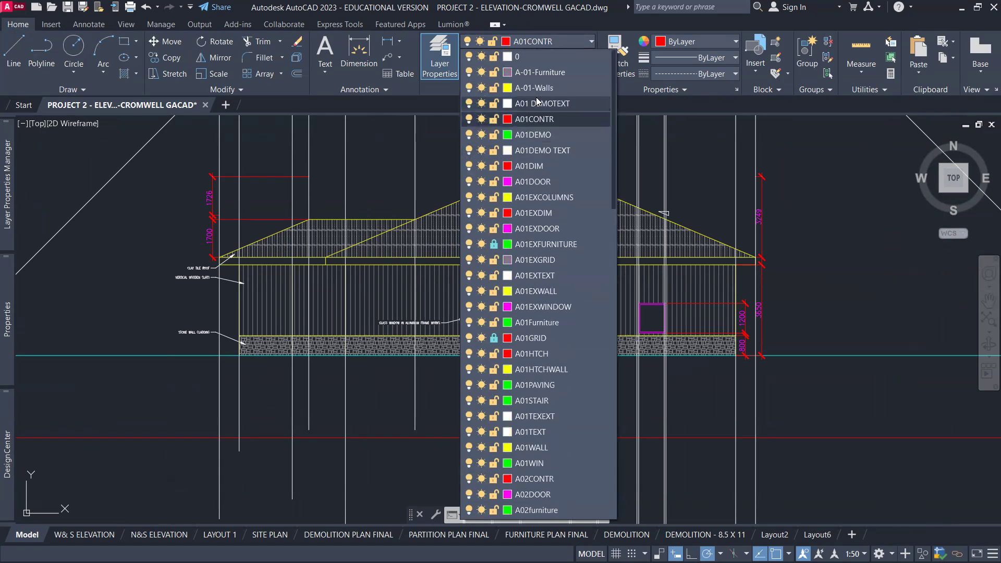
left_click(469, 56)
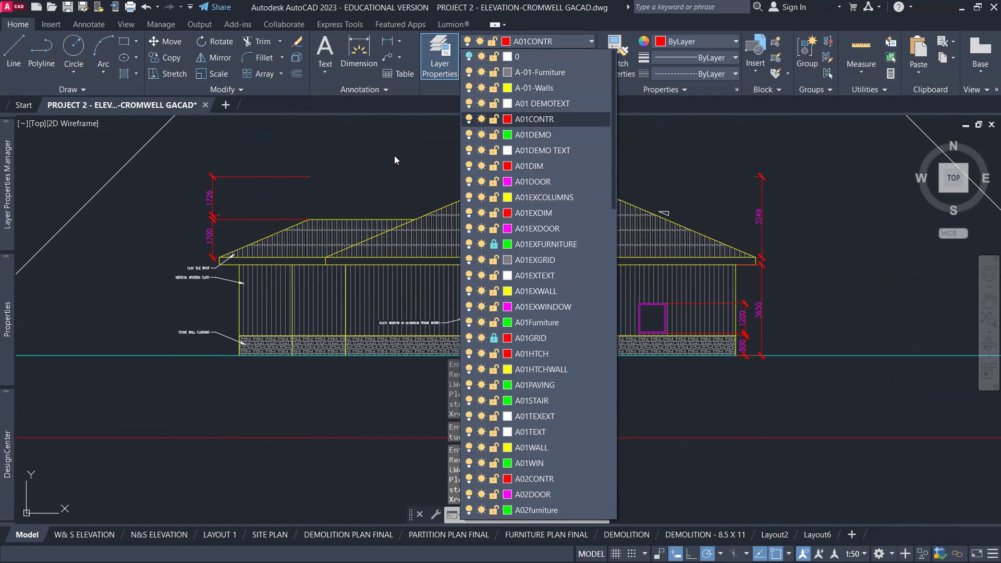
left_click(379, 146)
key("Escape")
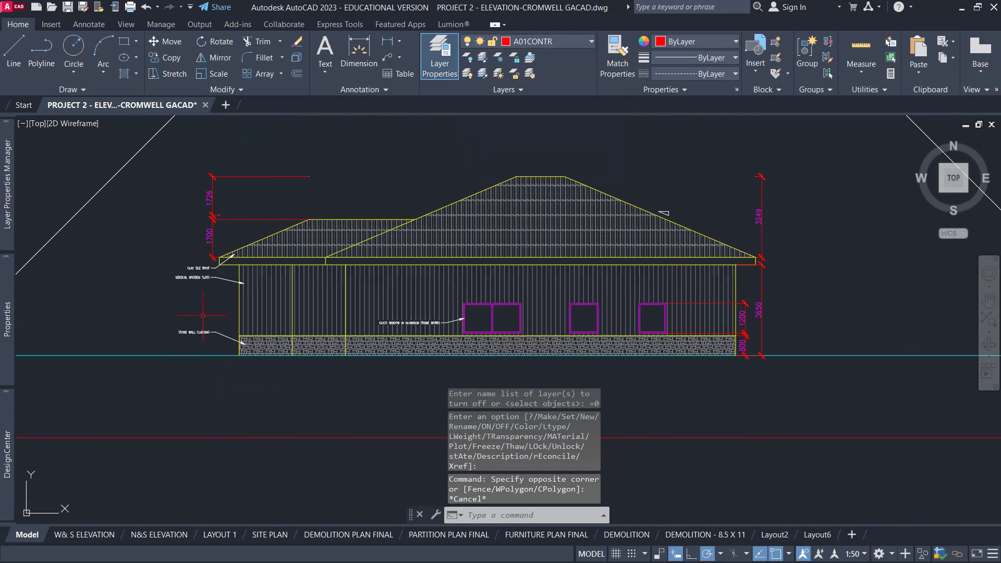
Examine the south elevation's material callouts for roof, slats, cladding and window, bring up the annotation tools, and review the whole elevation
scroll(196, 292, "up", 2)
scroll(196, 291, "up", 2)
scroll(193, 280, "up", 2)
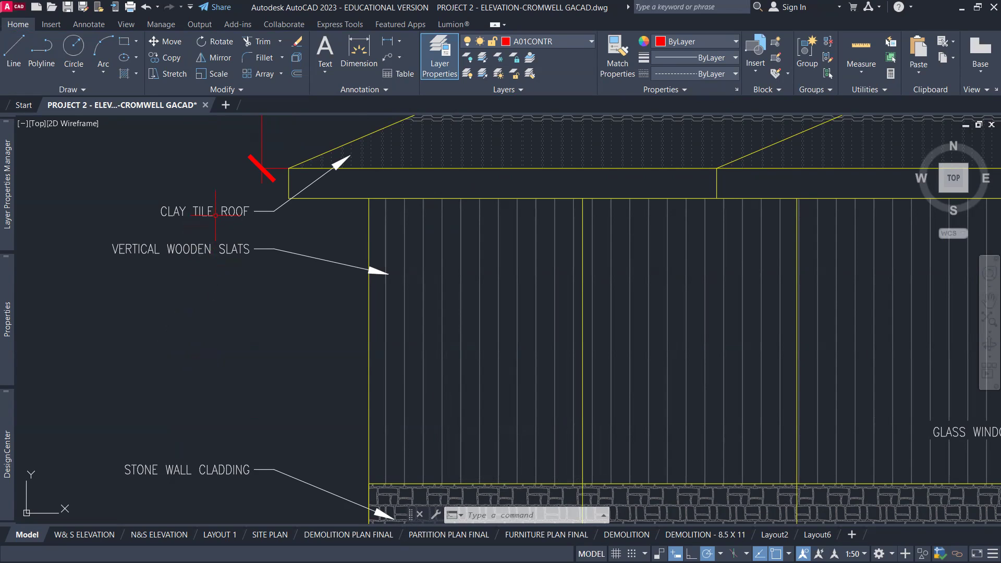
left_click(91, 25)
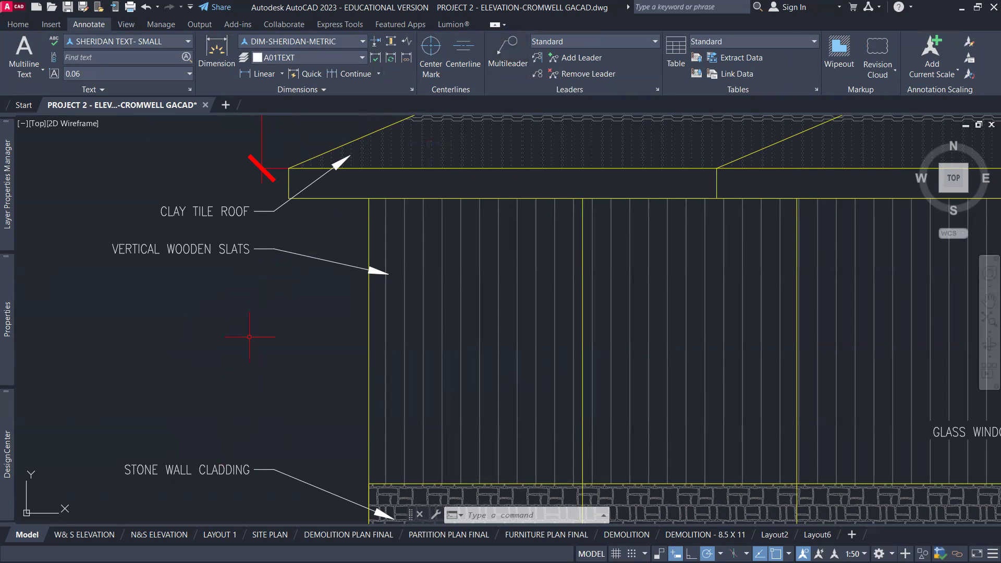
scroll(264, 369, "down", 2)
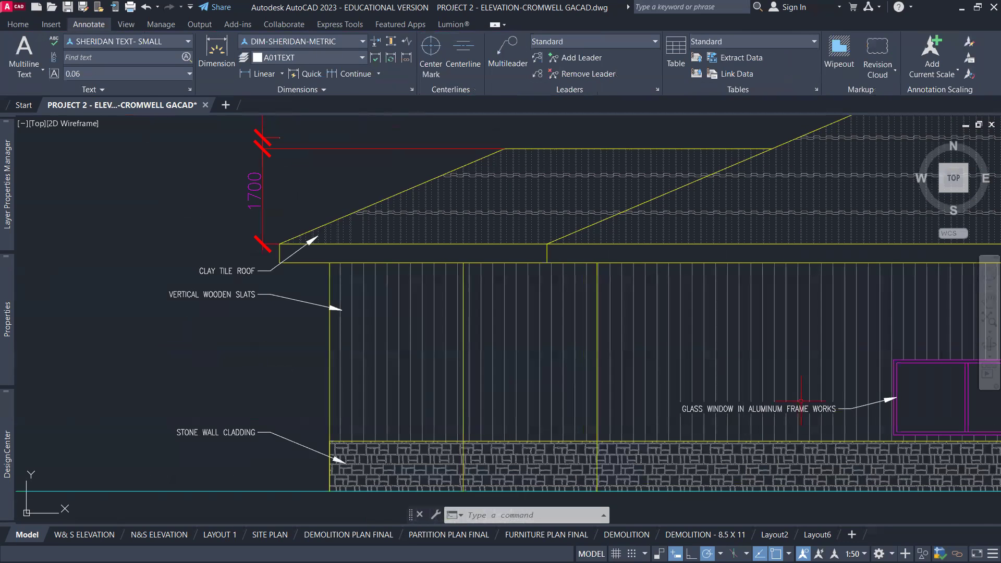
scroll(812, 411, "up", 2)
key("Escape")
key("Escape")
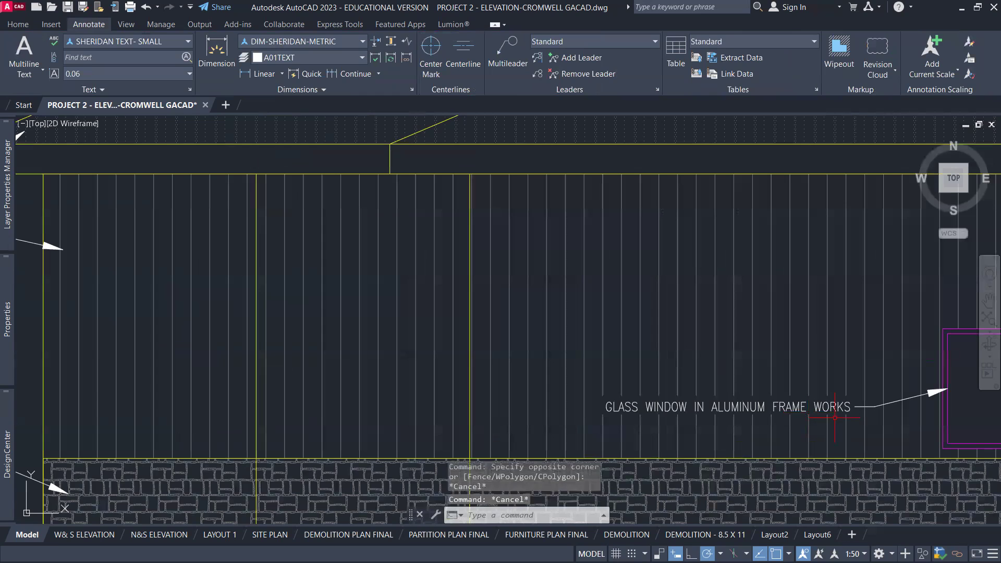
scroll(836, 418, "down", 2)
mouse_move(837, 414)
middle_mouse_down()
mouse_move(480, 389)
mouse_move(246, 342)
middle_mouse_up()
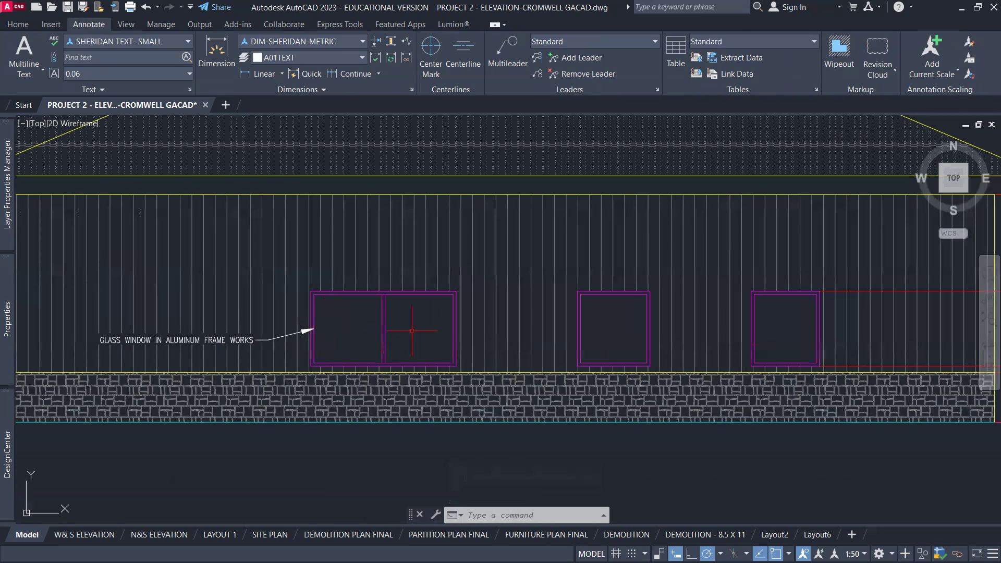
scroll(446, 331, "down", 1)
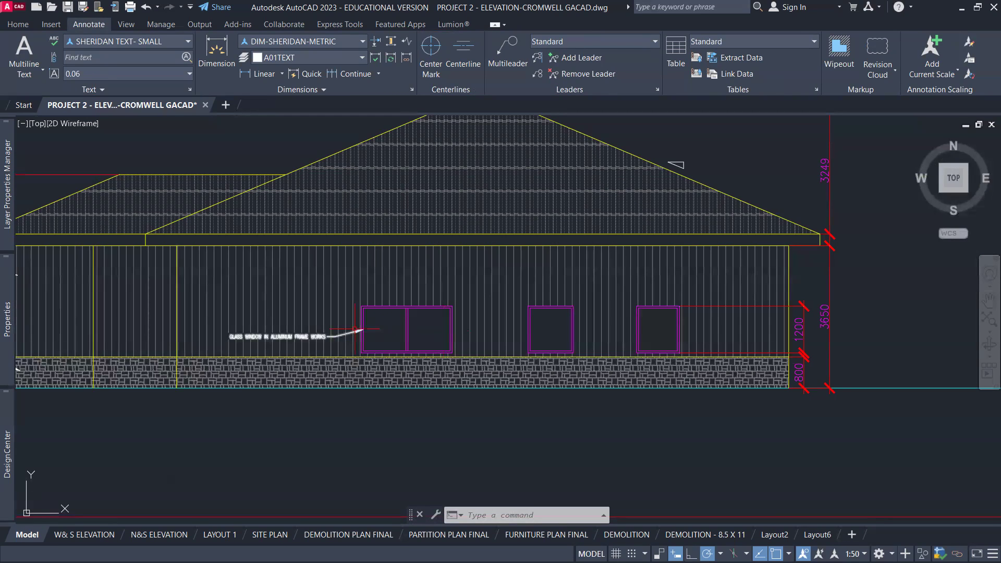
scroll(355, 329, "down", 2)
middle_click_drag(357, 300, 391, 391)
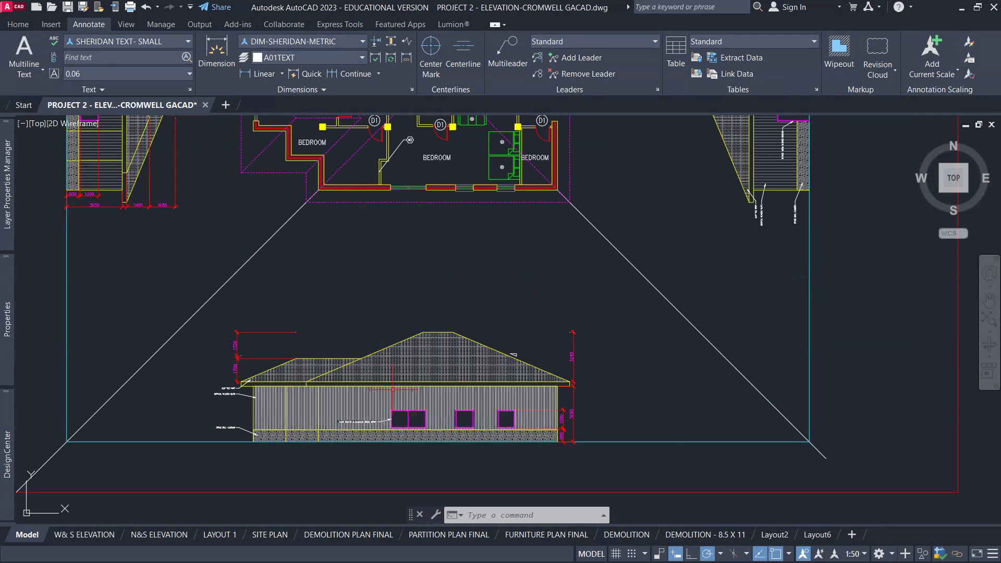
scroll(393, 389, "up", 4)
scroll(393, 389, "down", 4)
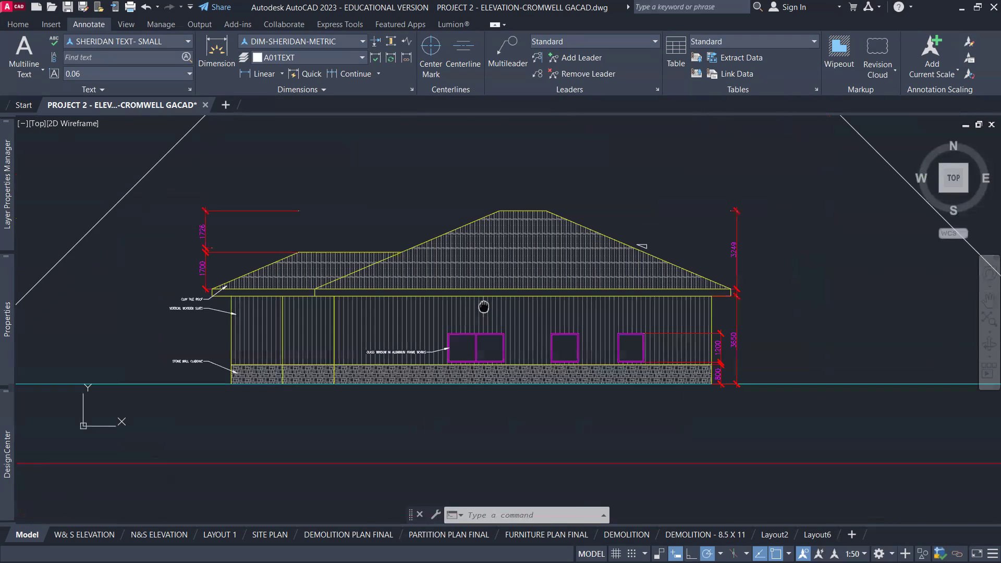